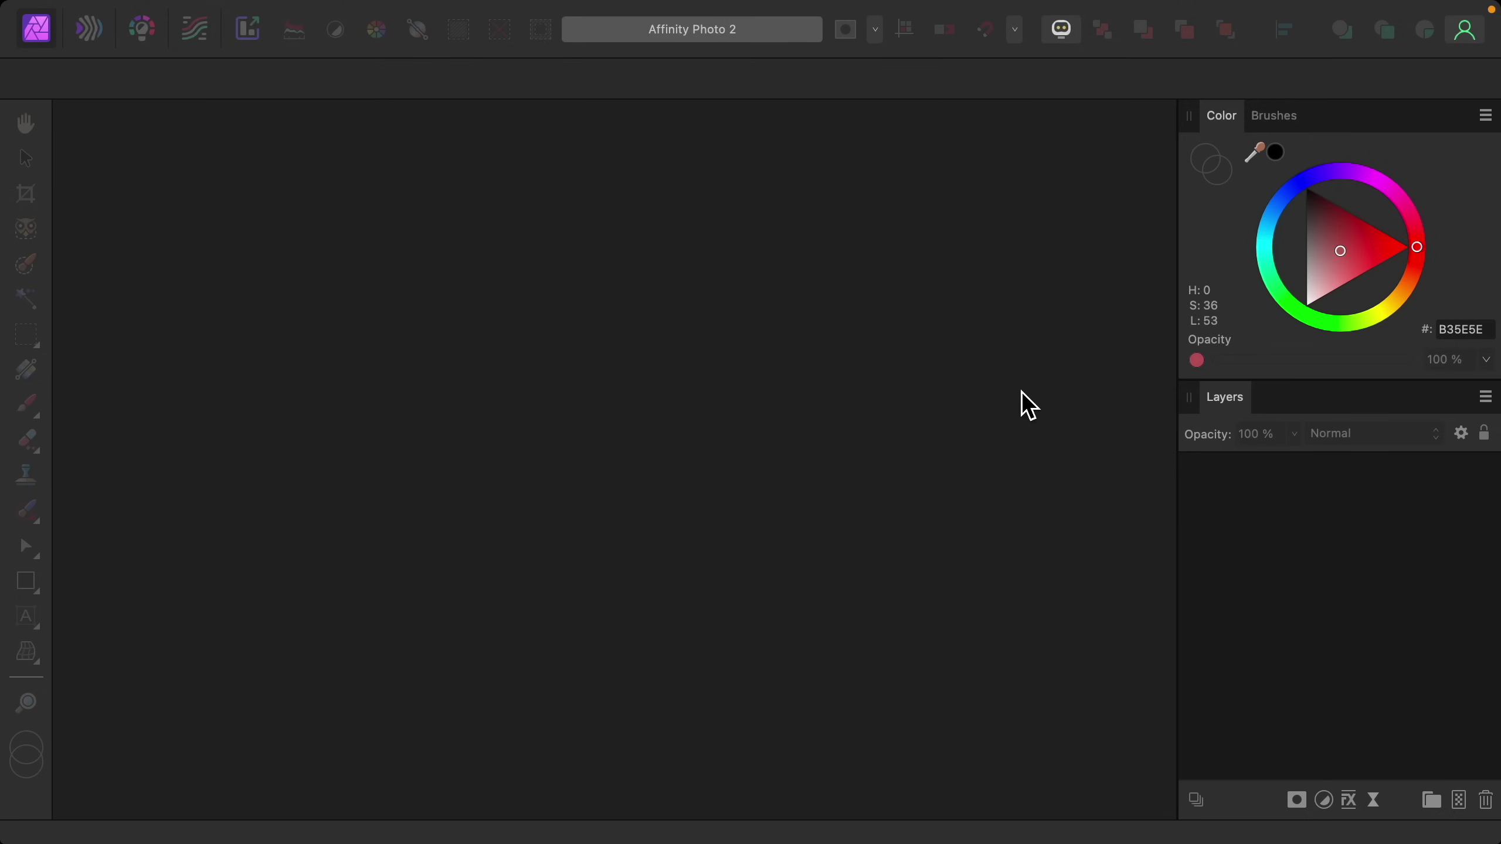
Step: Create a new untitled 1920 × 1080 px document using the FHD 1080p preset
mouse_move(289, 3)
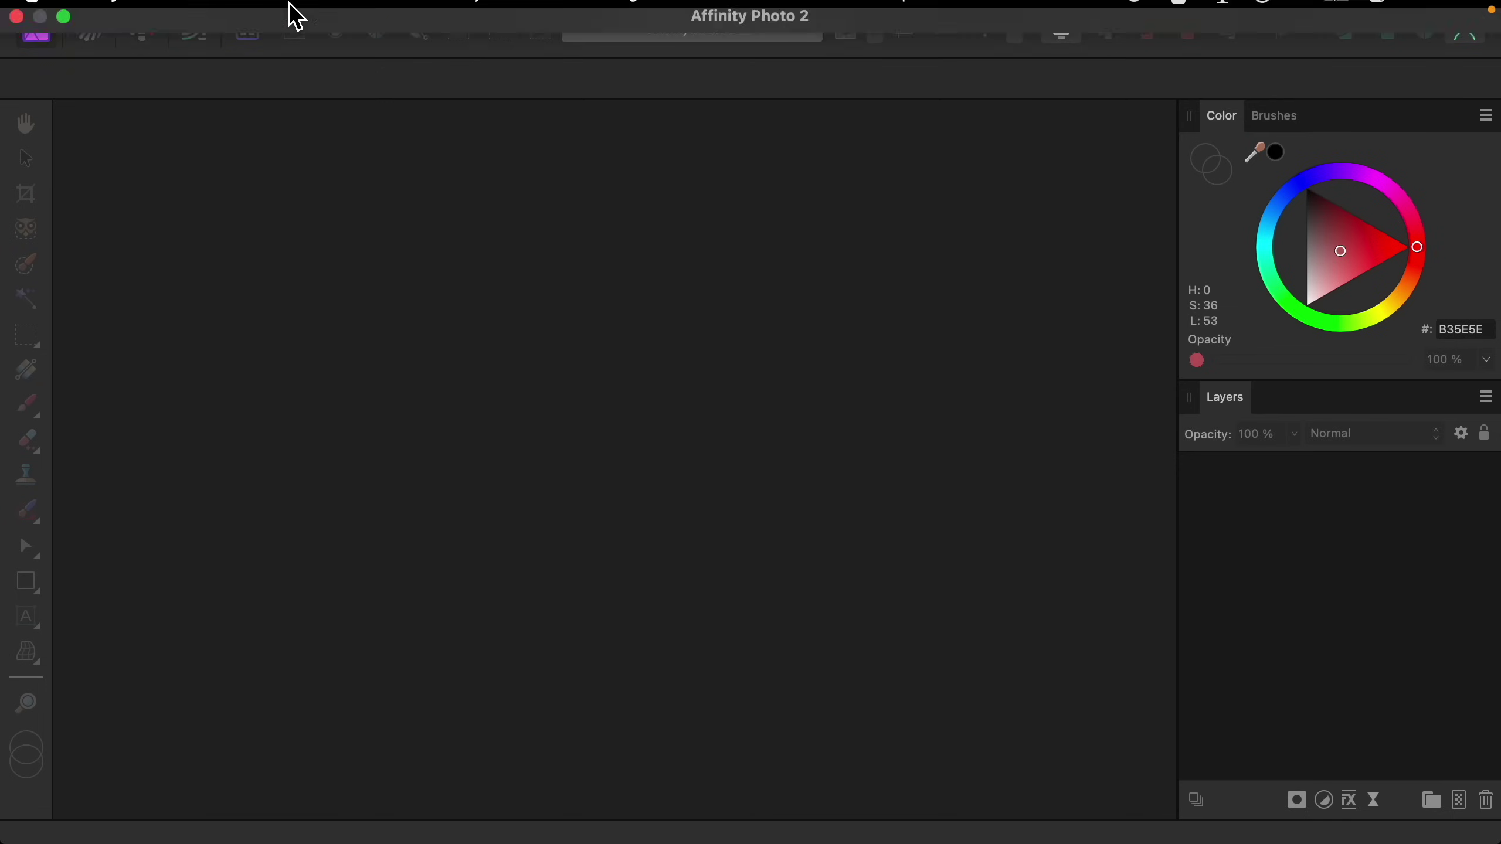
click(225, 15)
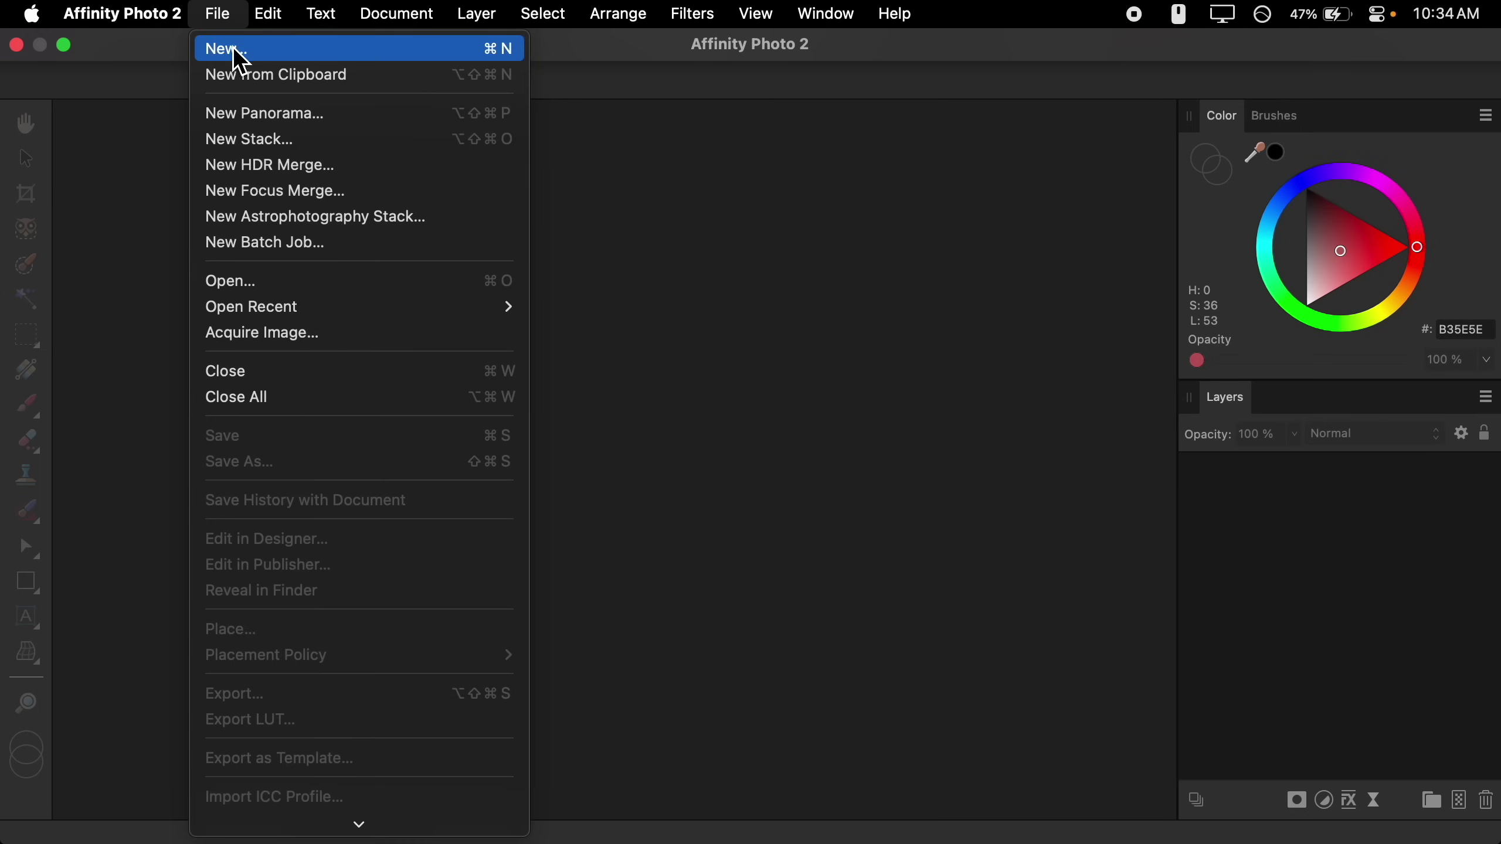
click(269, 52)
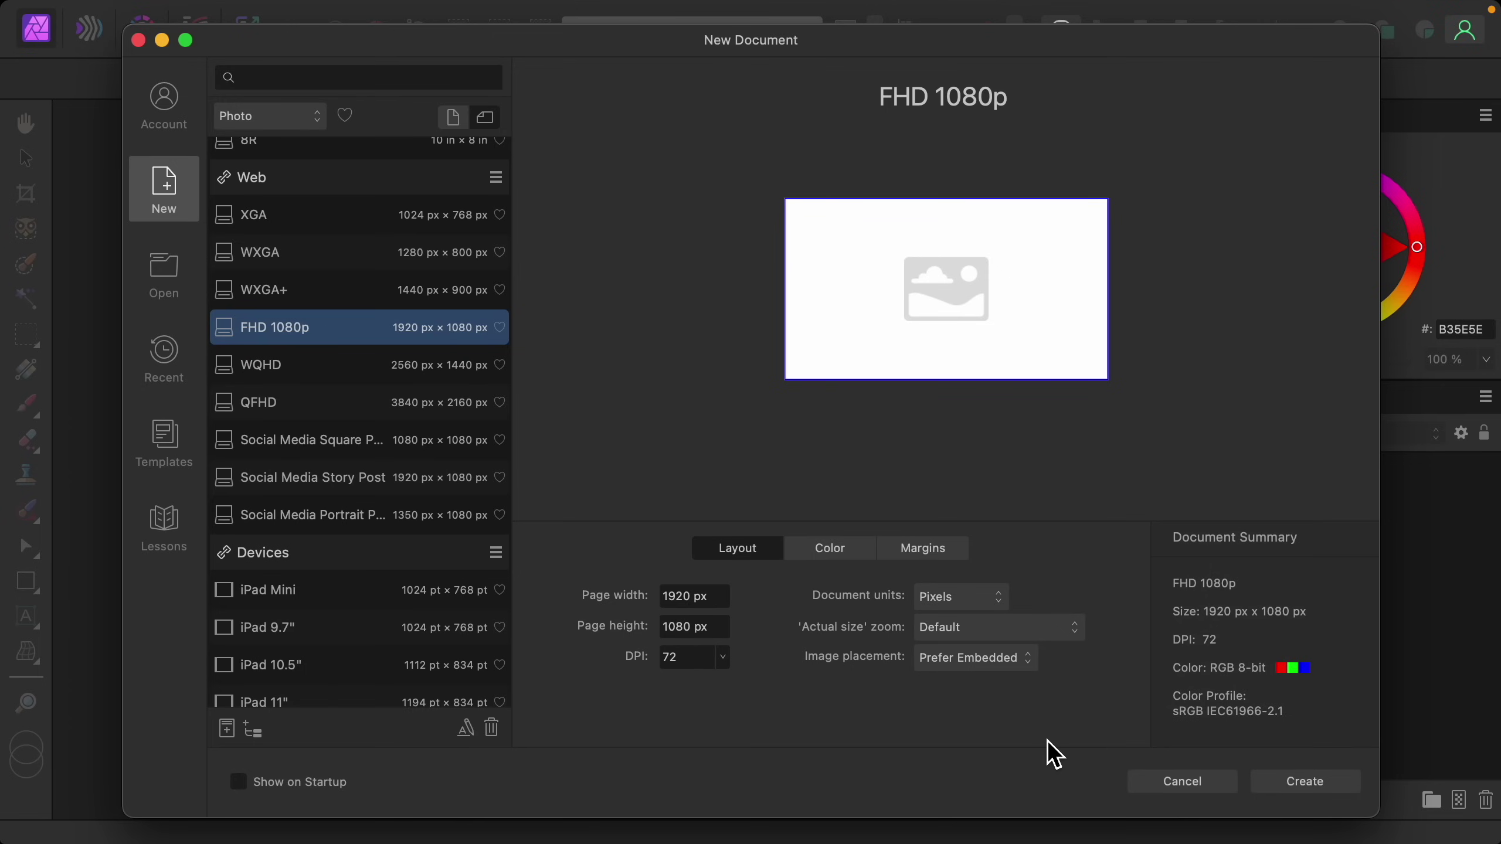
click(1286, 791)
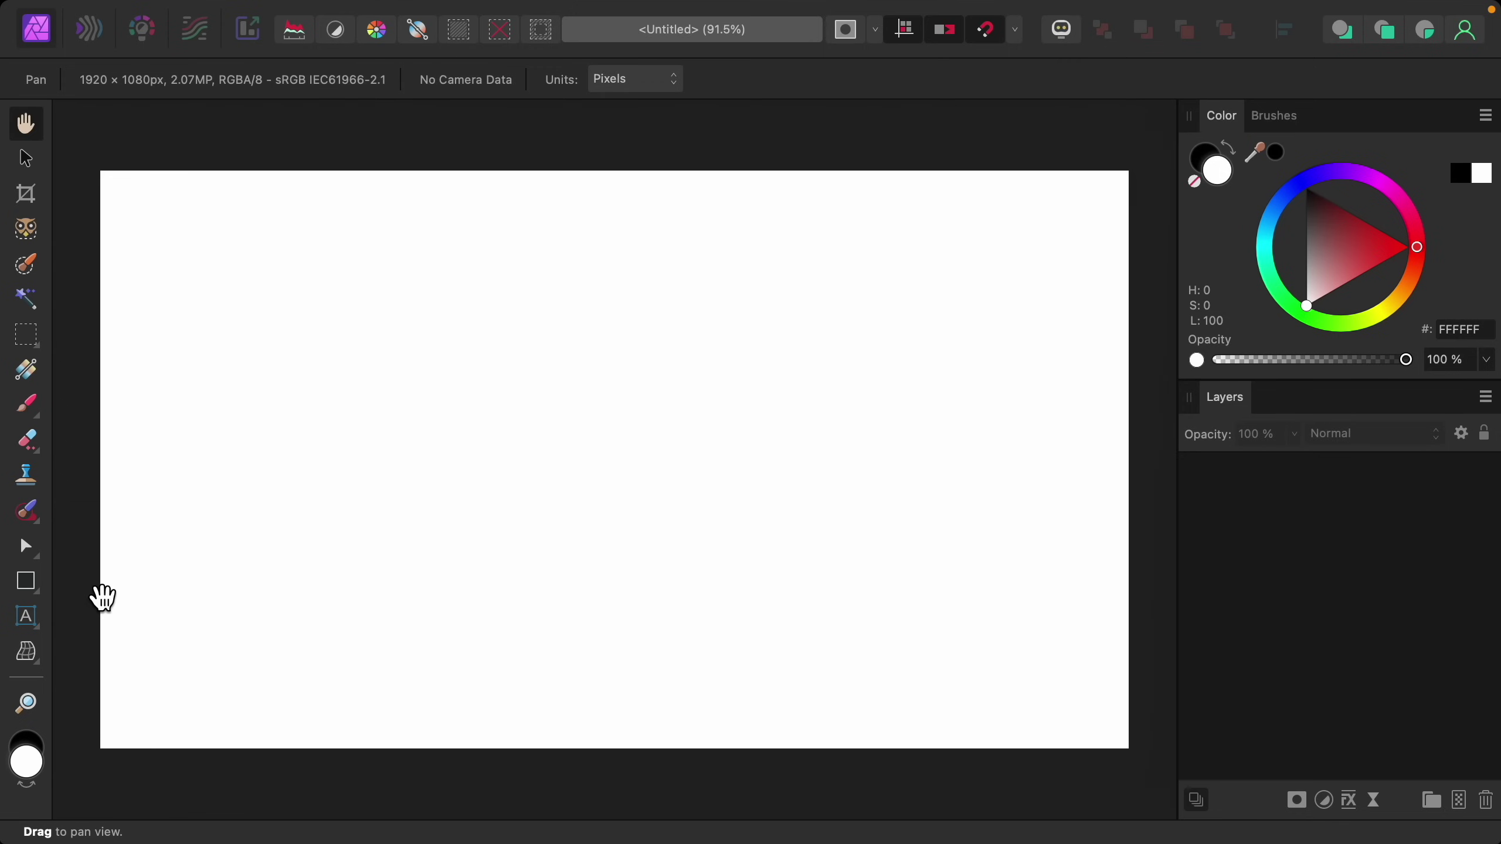
Step: Draw a rectangle over the entire canvas and fill it with dusty red B06060
click(26, 582)
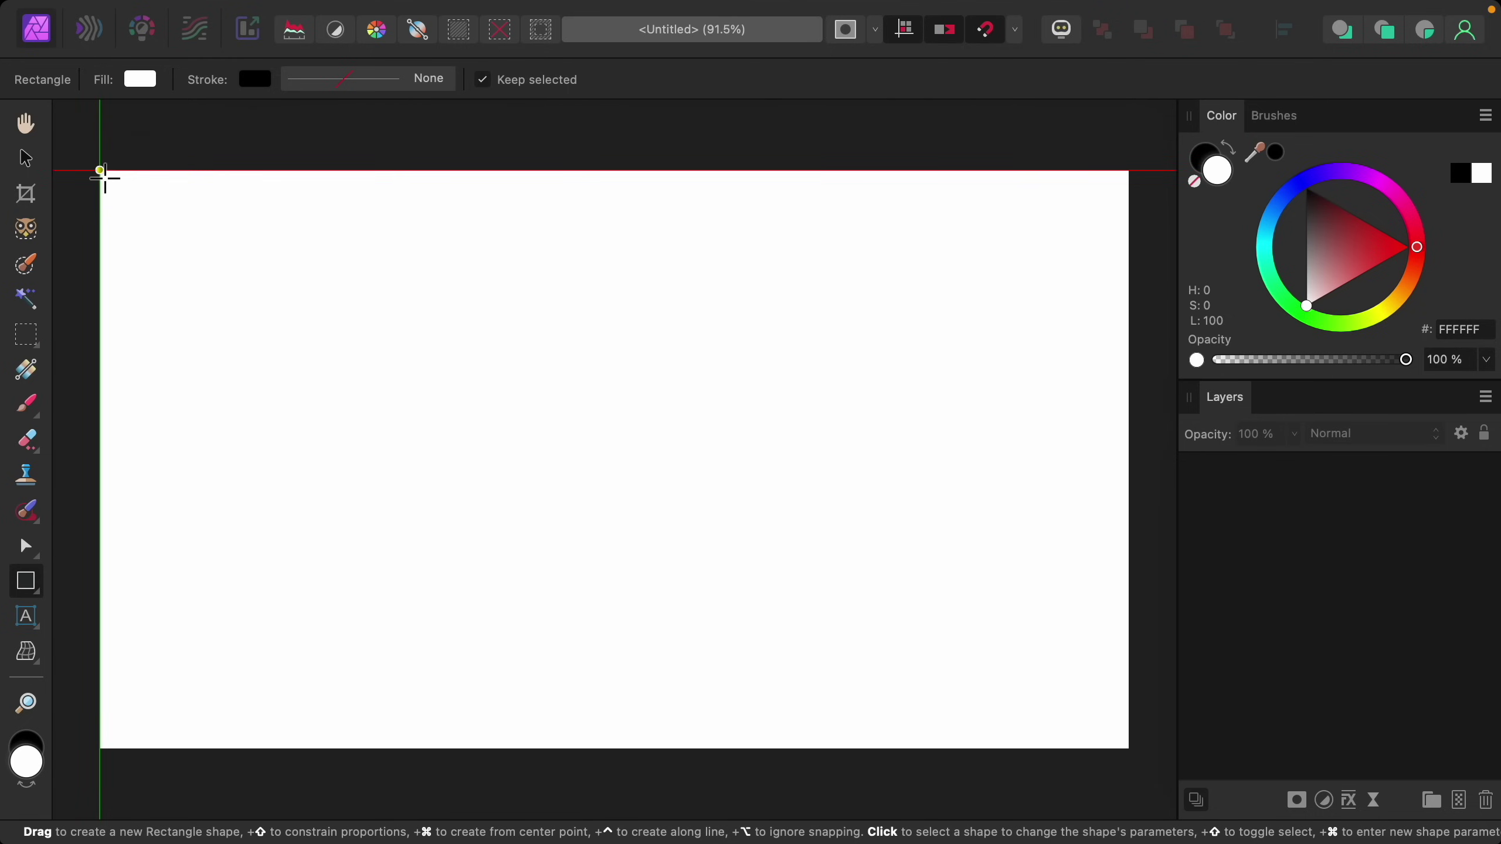
drag(102, 175, 1129, 749)
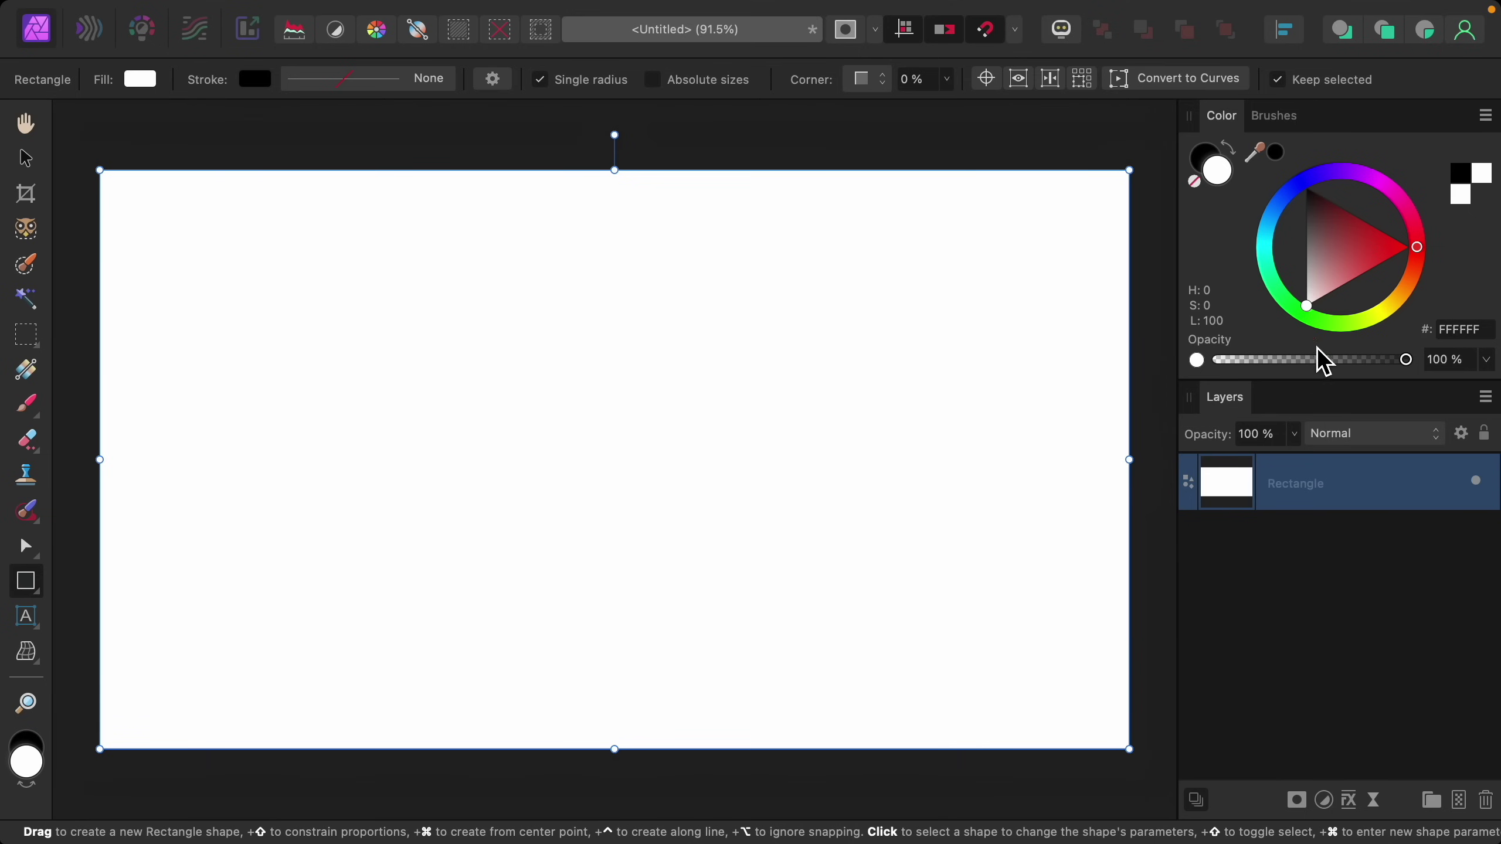
click(1340, 251)
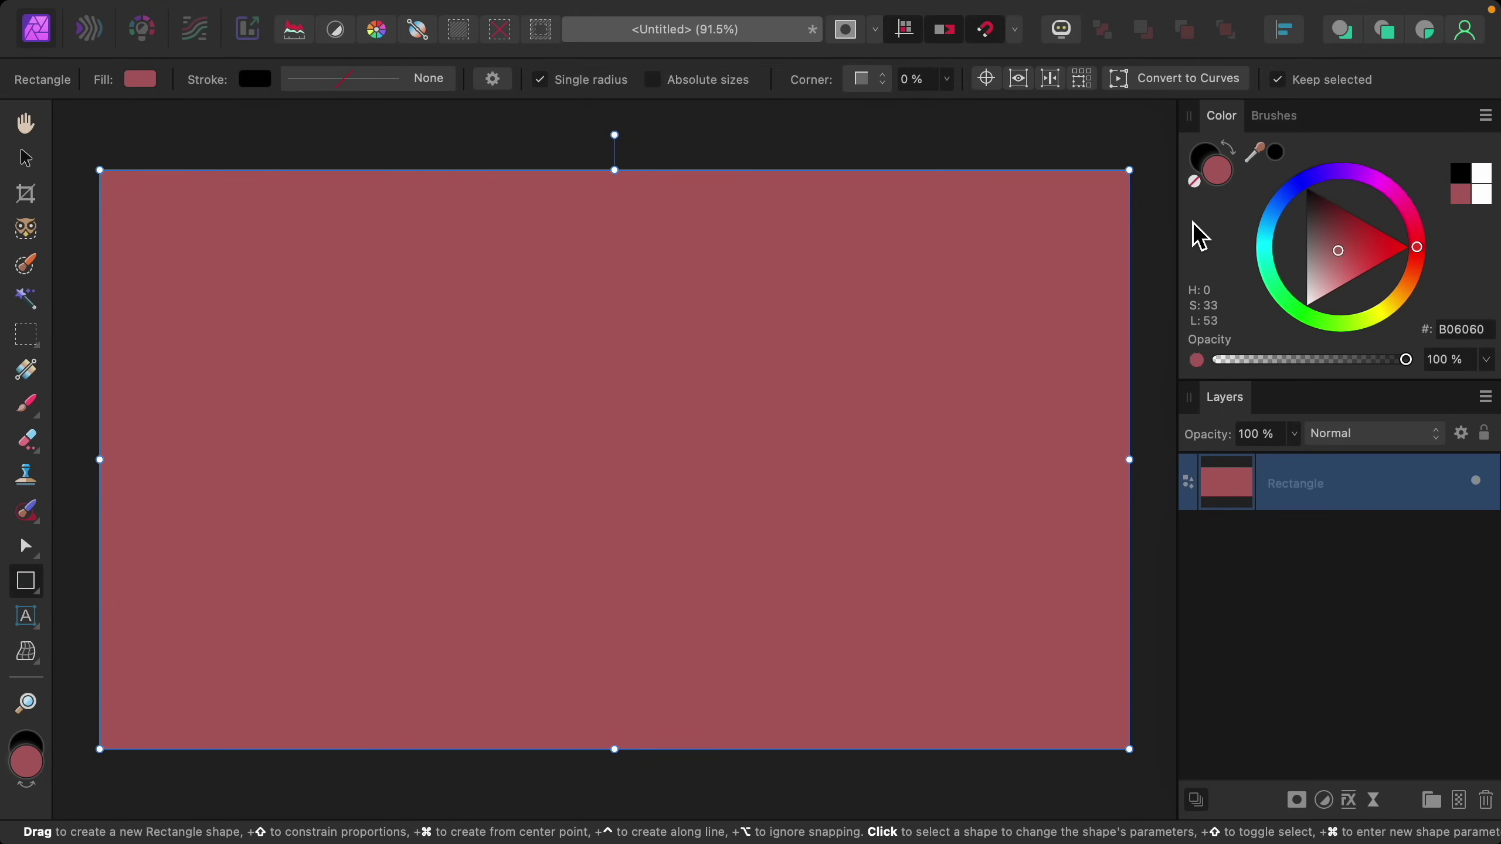
Step: Show the Transform panel and dock it below Layers, showing the rectangle at 0,0, 1920 × 1080 px
mouse_move(839, 2)
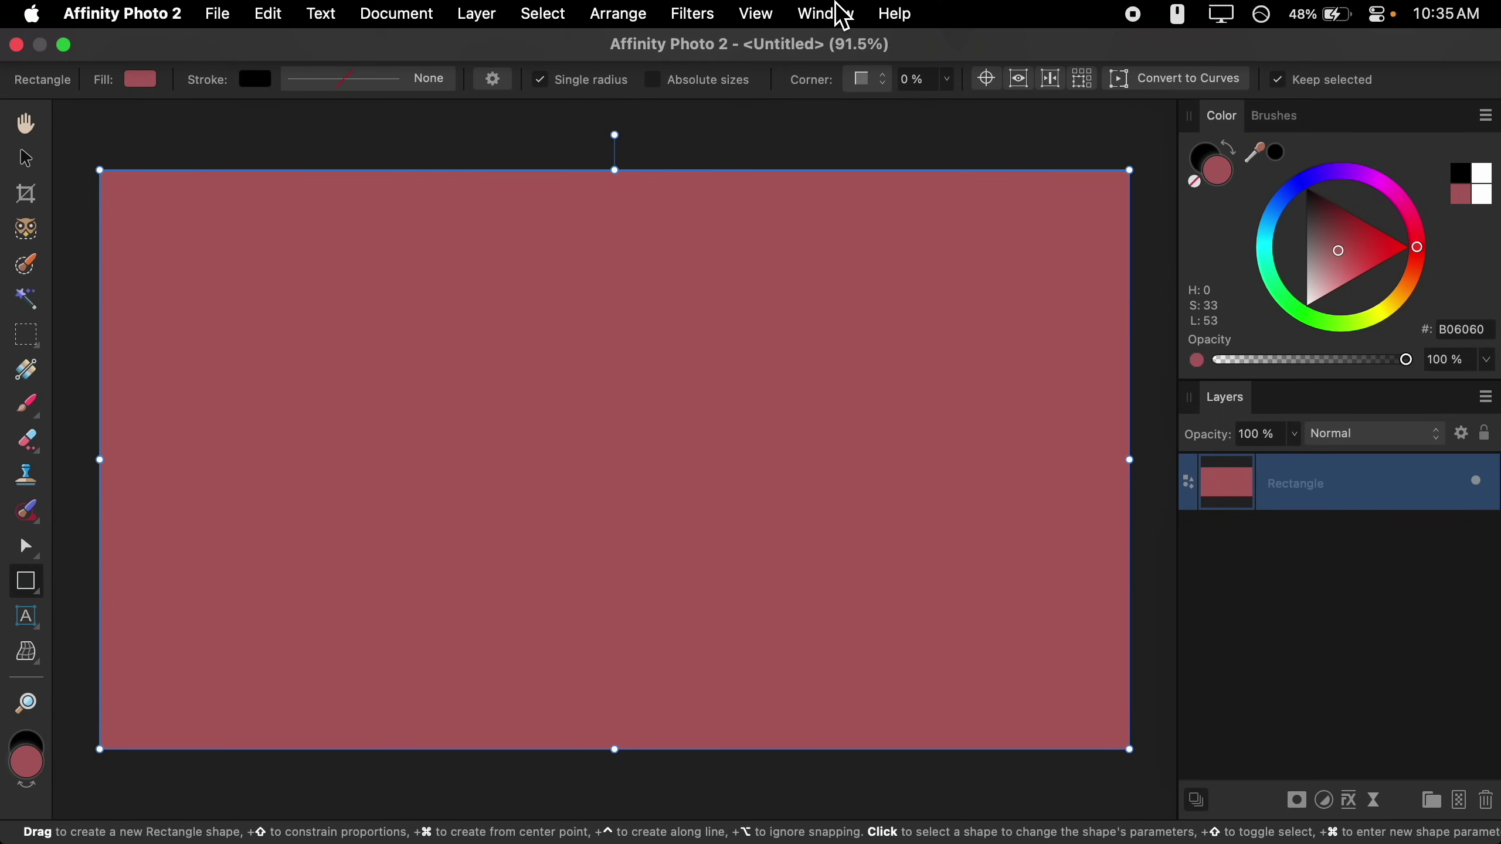
click(851, 17)
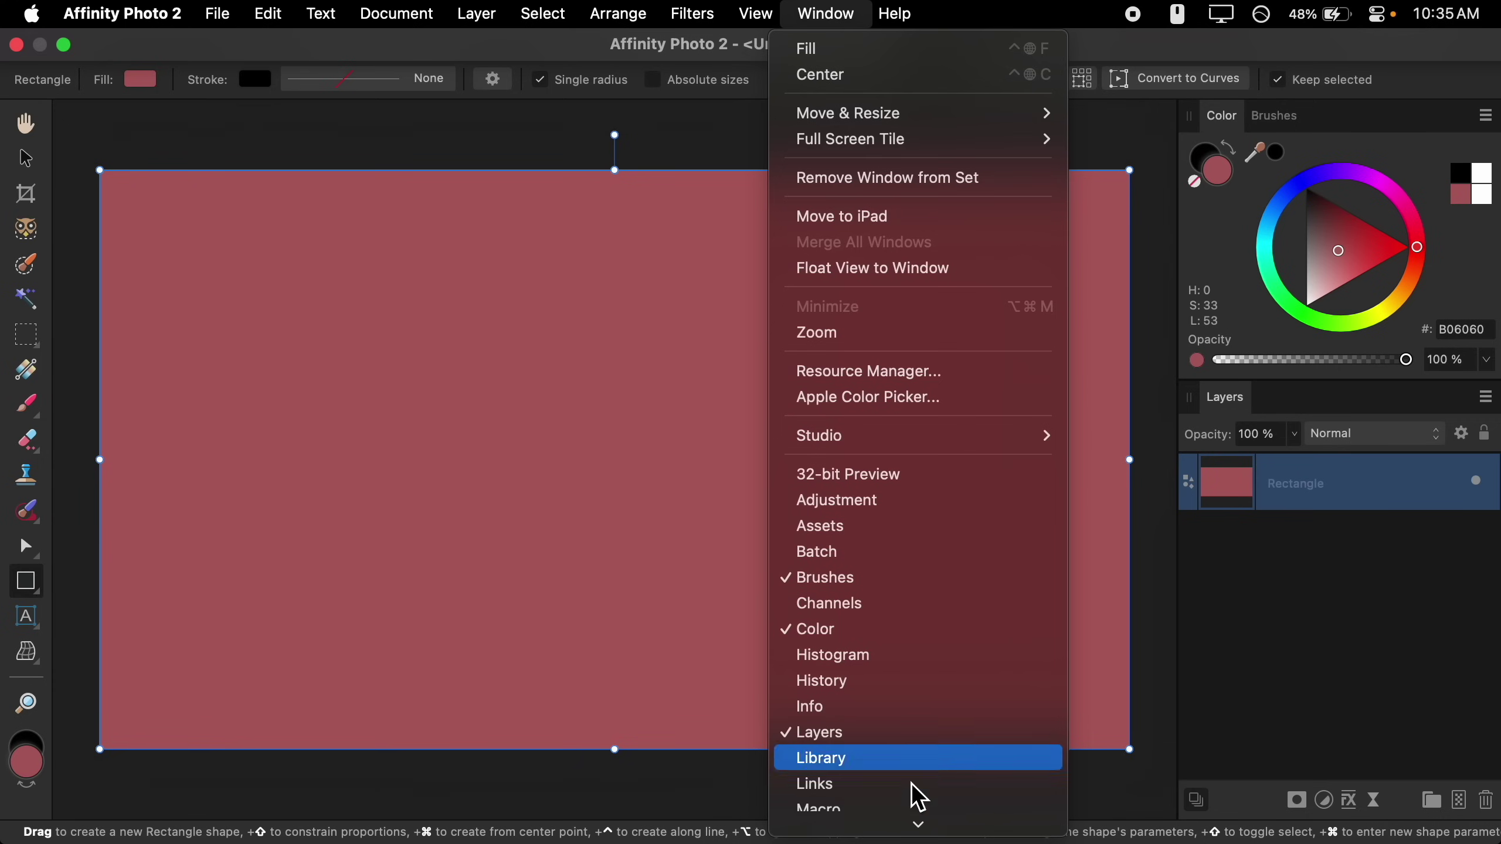
mouse_move(910, 828)
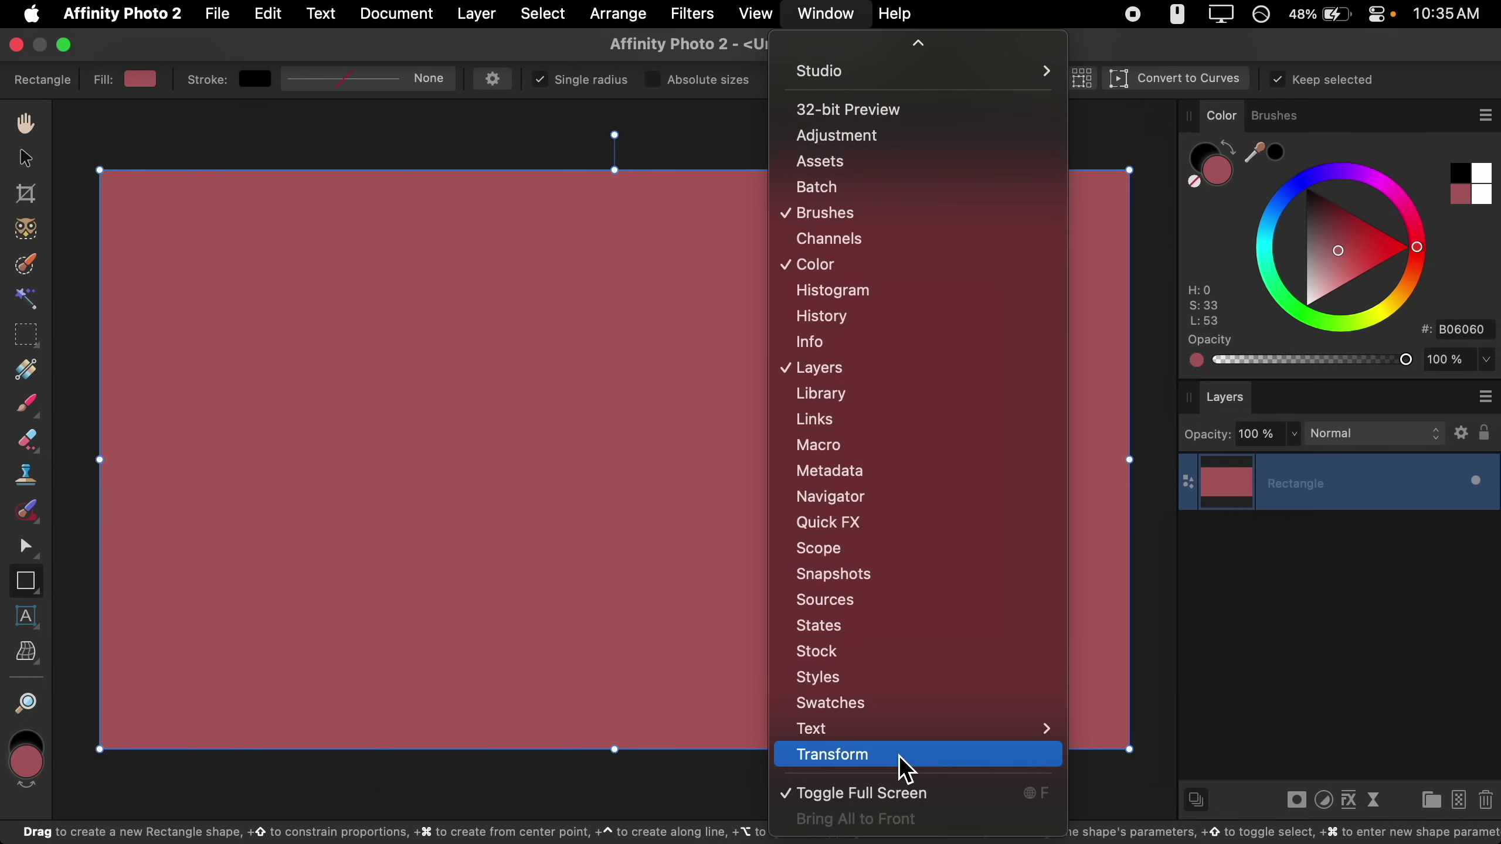
click(899, 758)
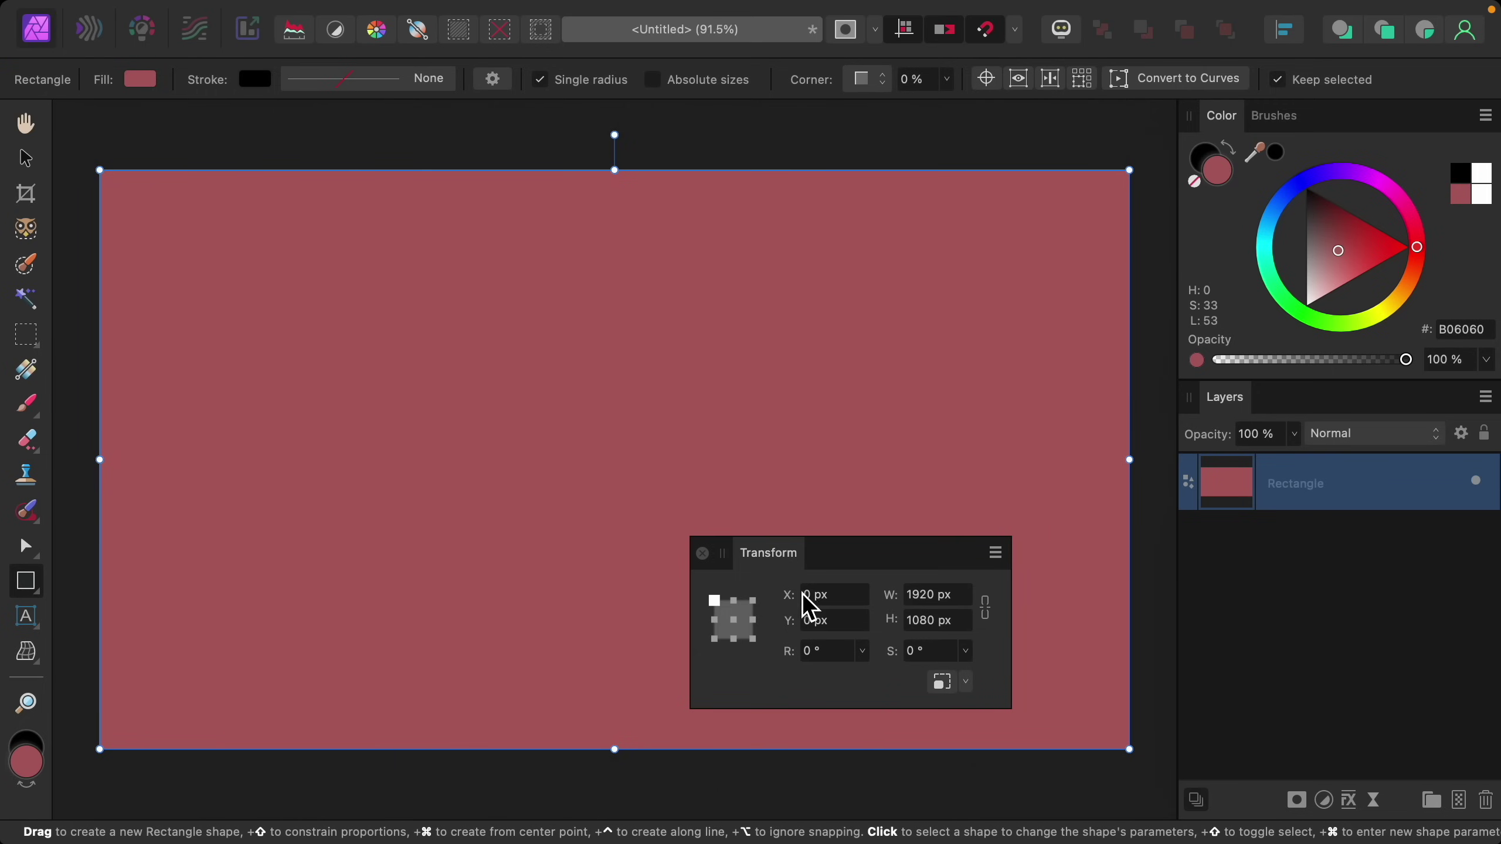
drag(767, 559, 1297, 818)
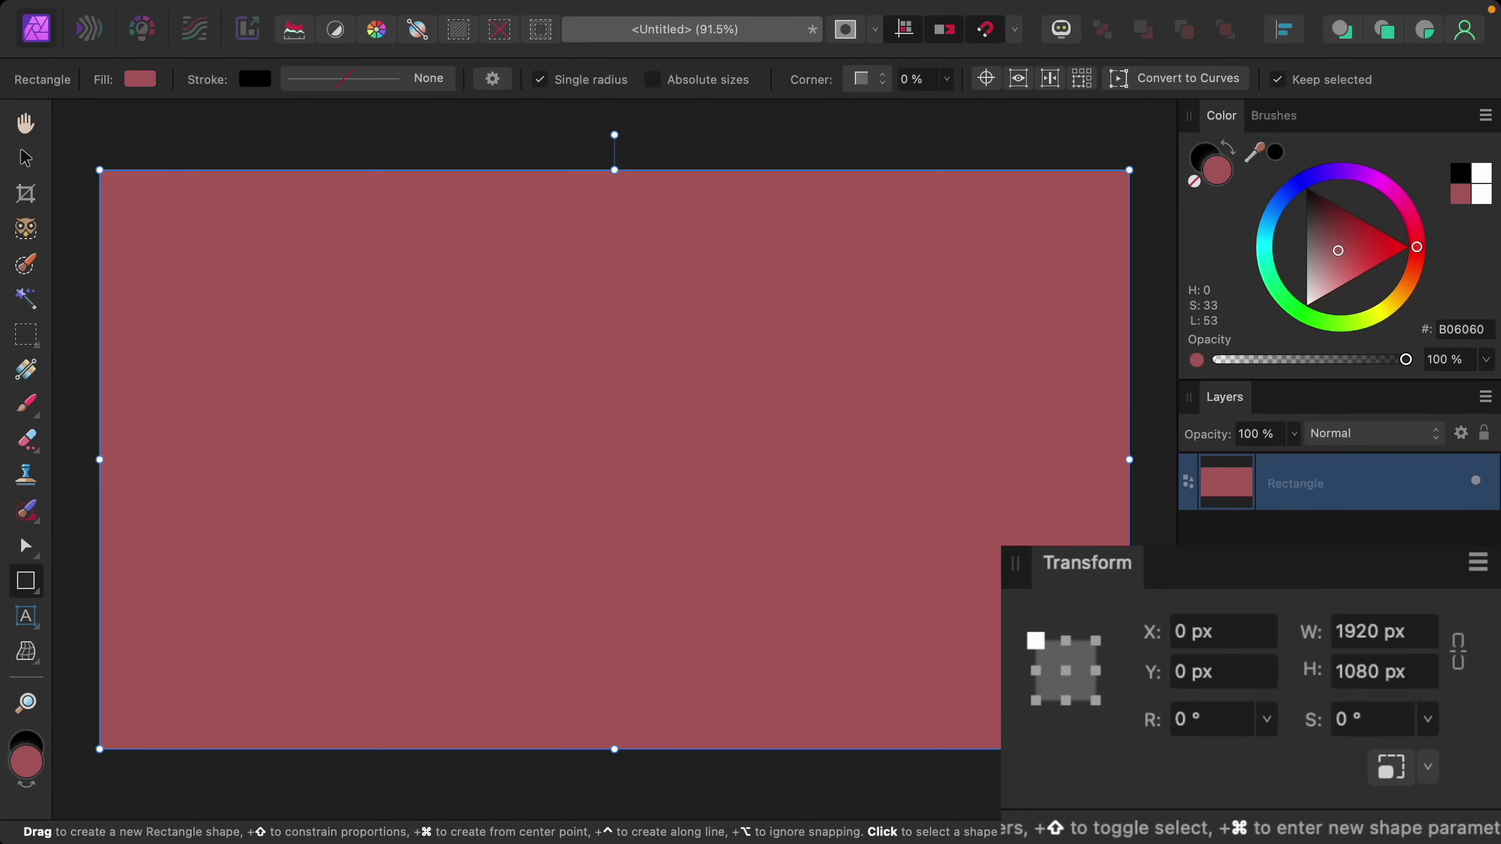
click(1422, 638)
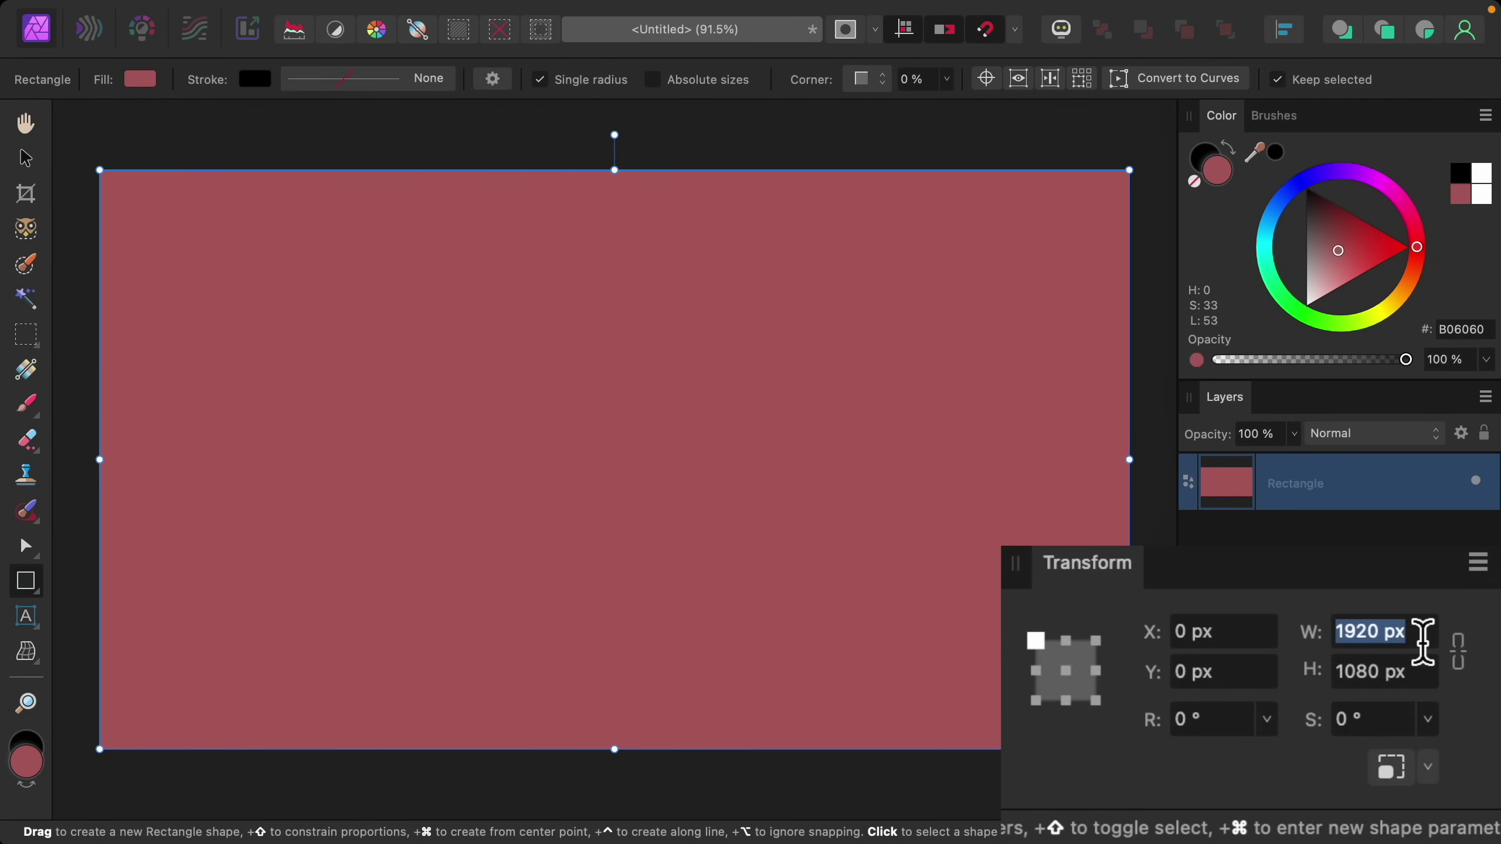
click(1422, 639)
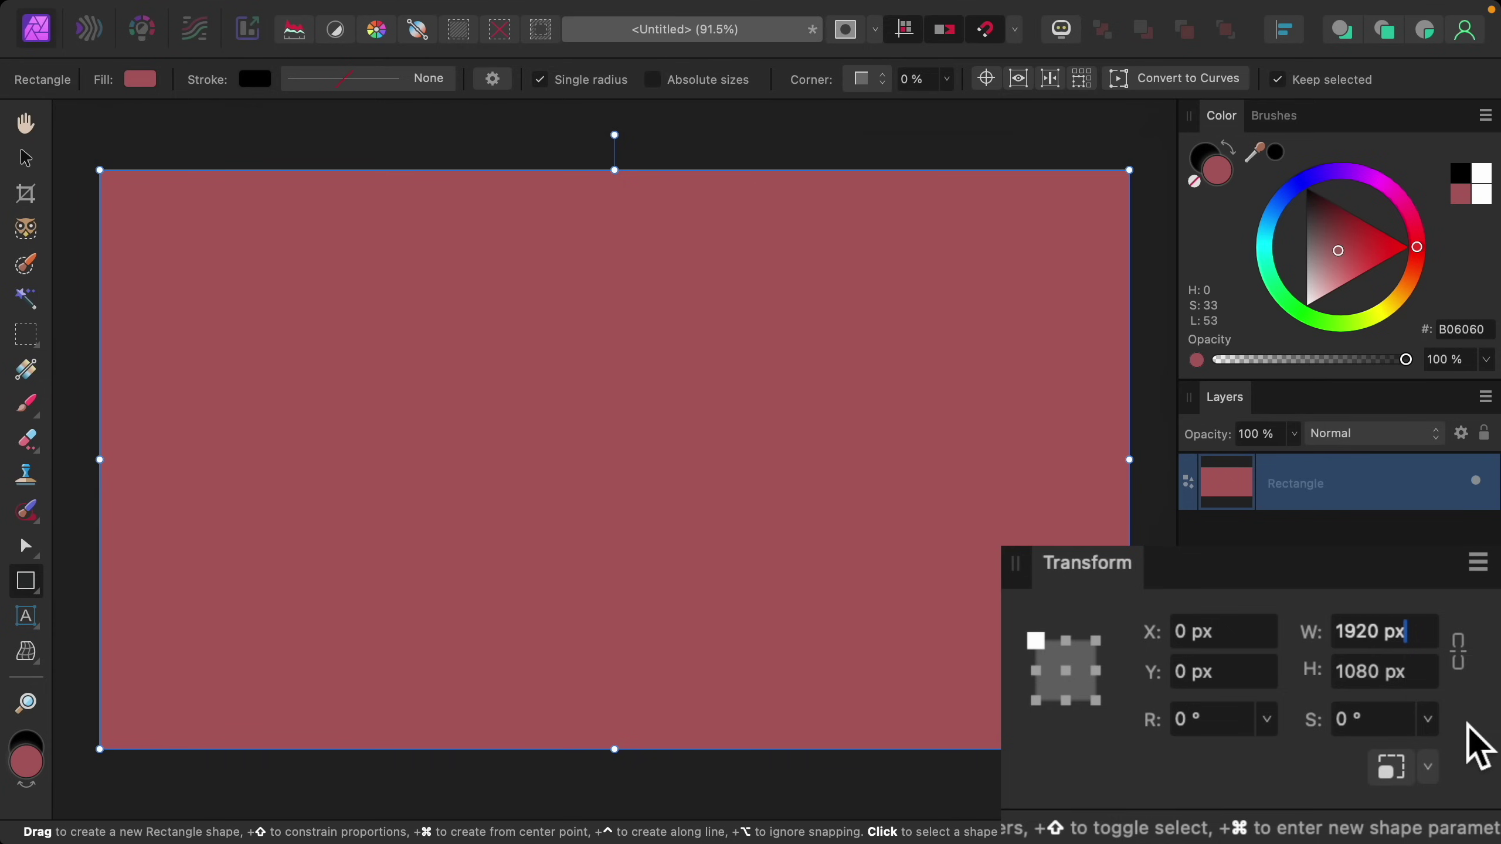
text(/)
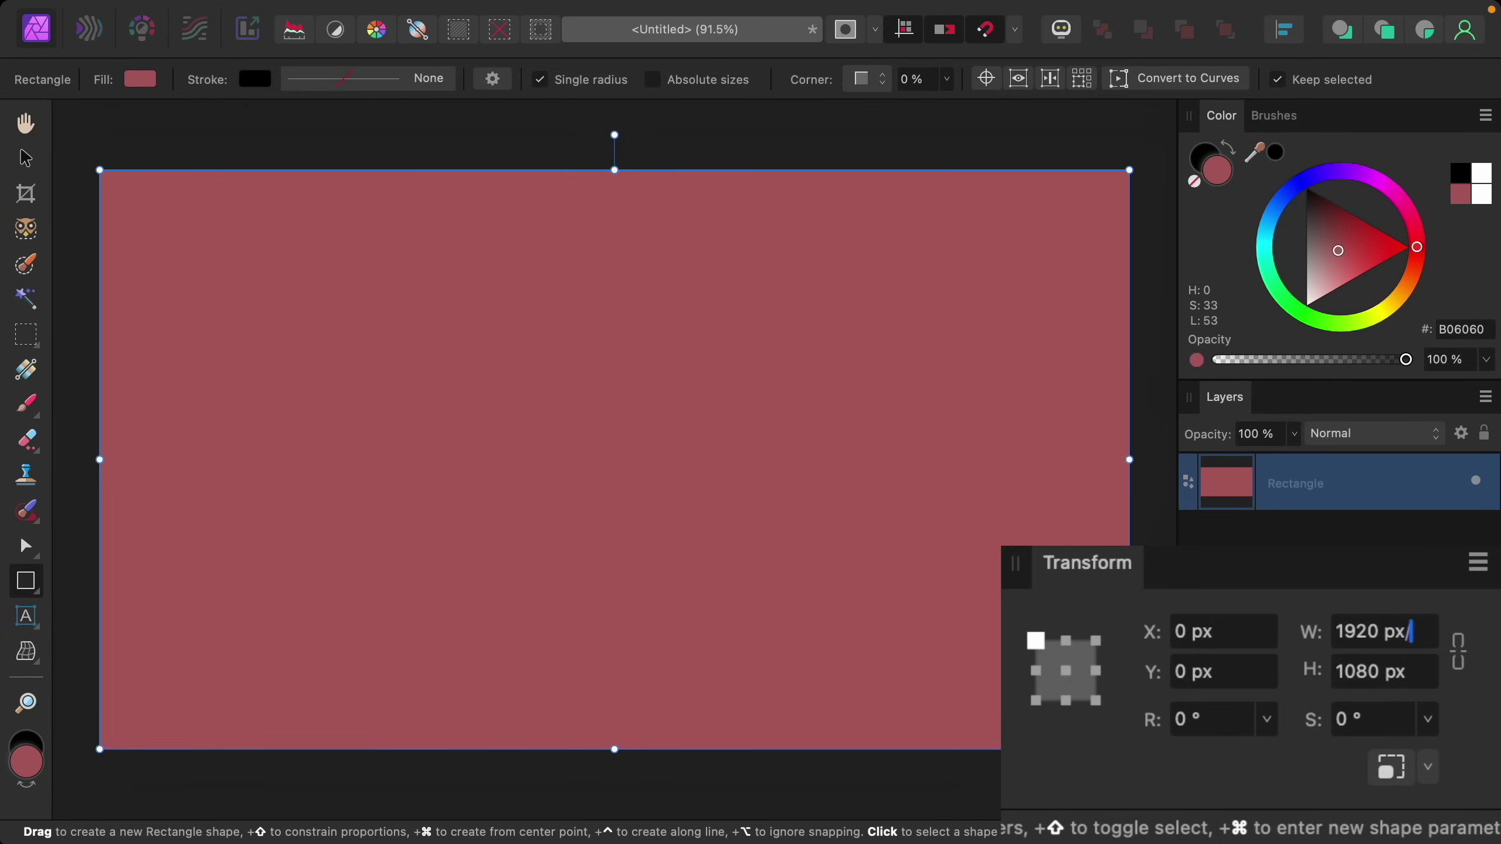
text(2)
key(Return)
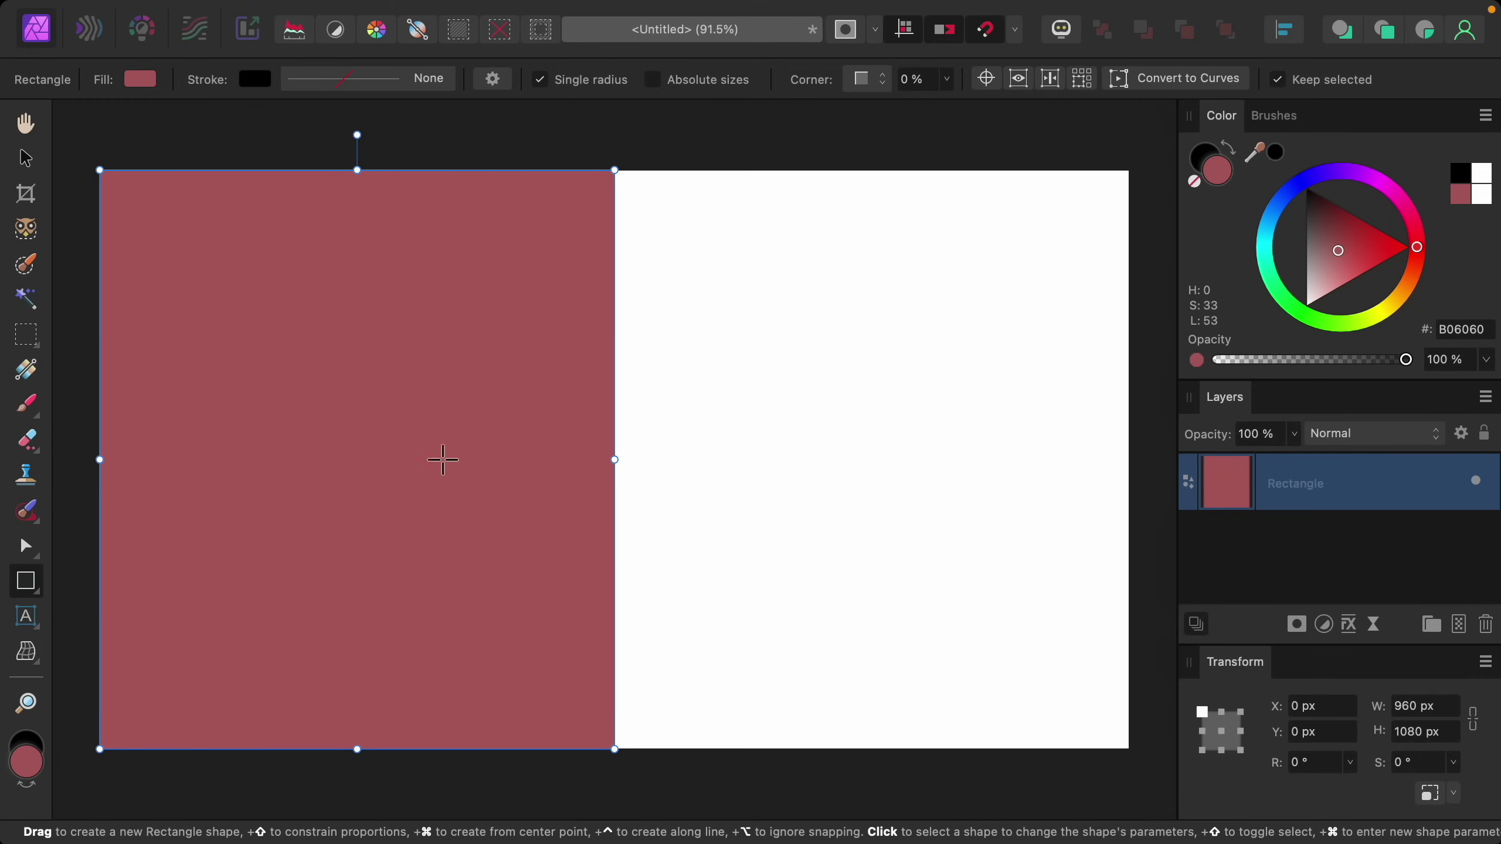
click(27, 160)
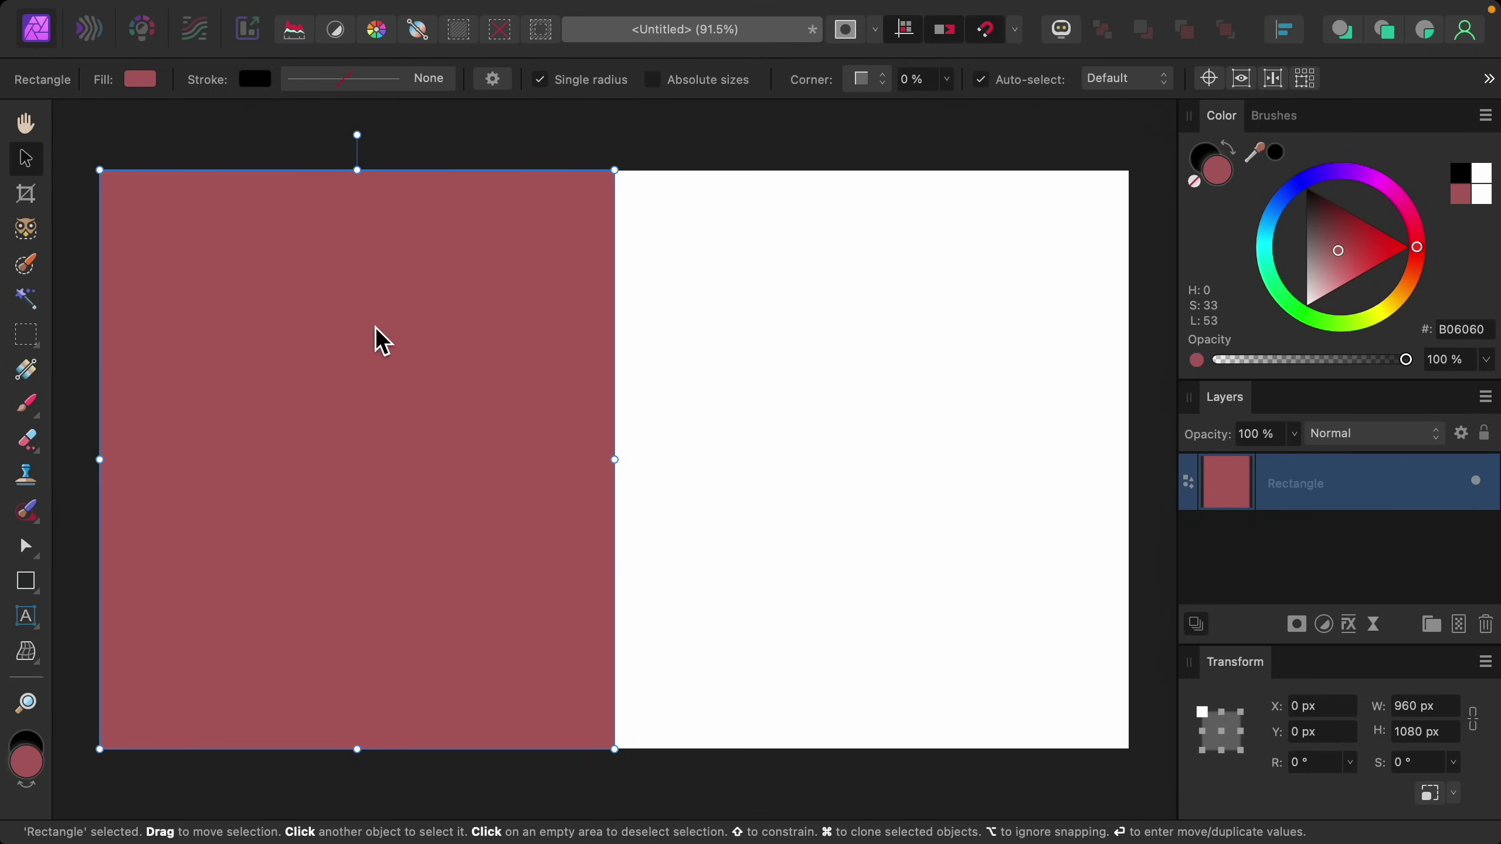
drag(362, 336, 882, 357)
click(490, 368)
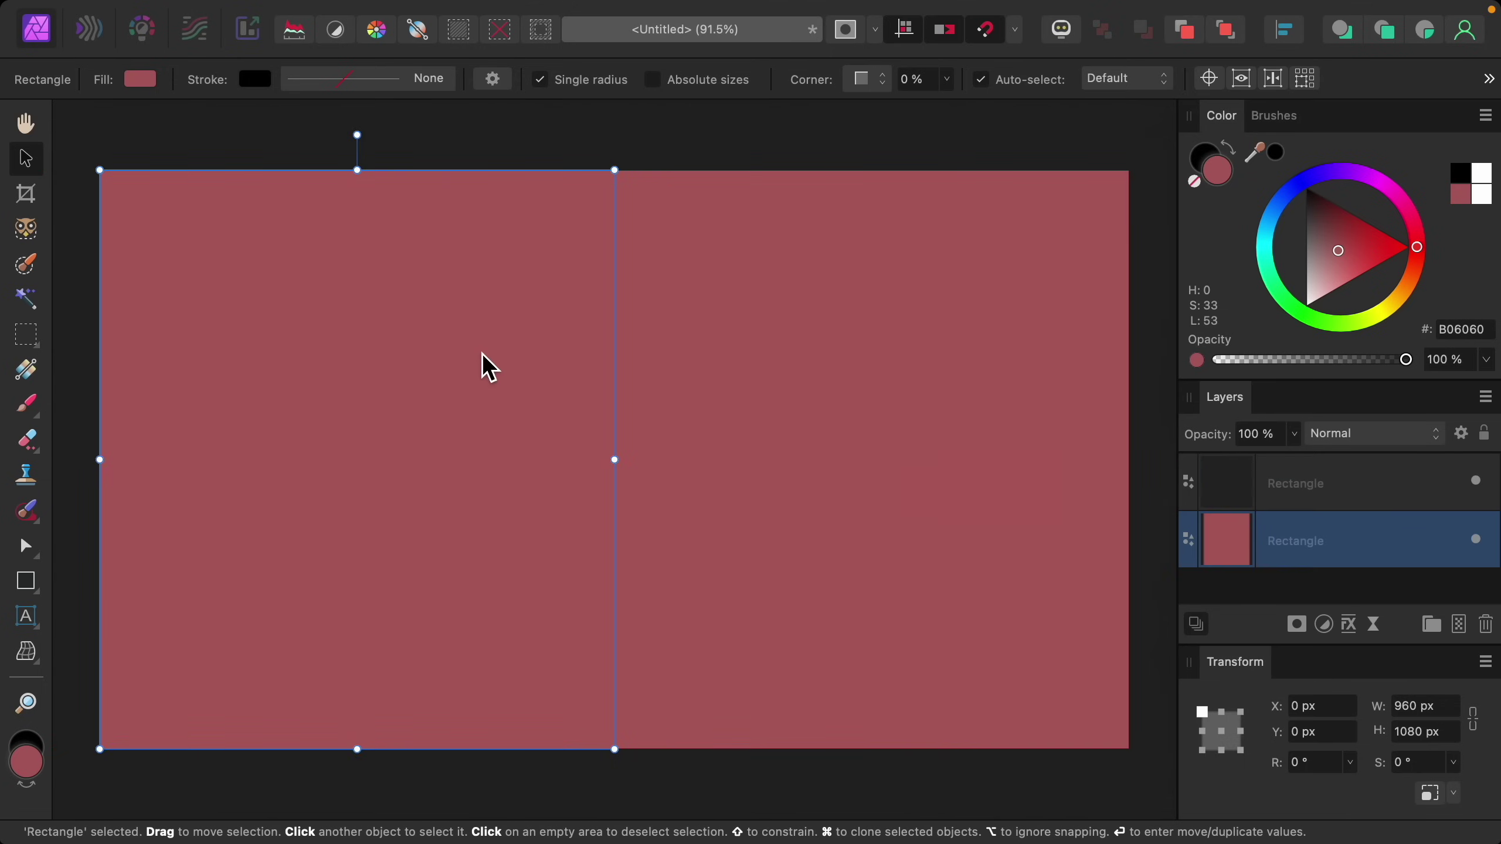
click(747, 379)
click(526, 382)
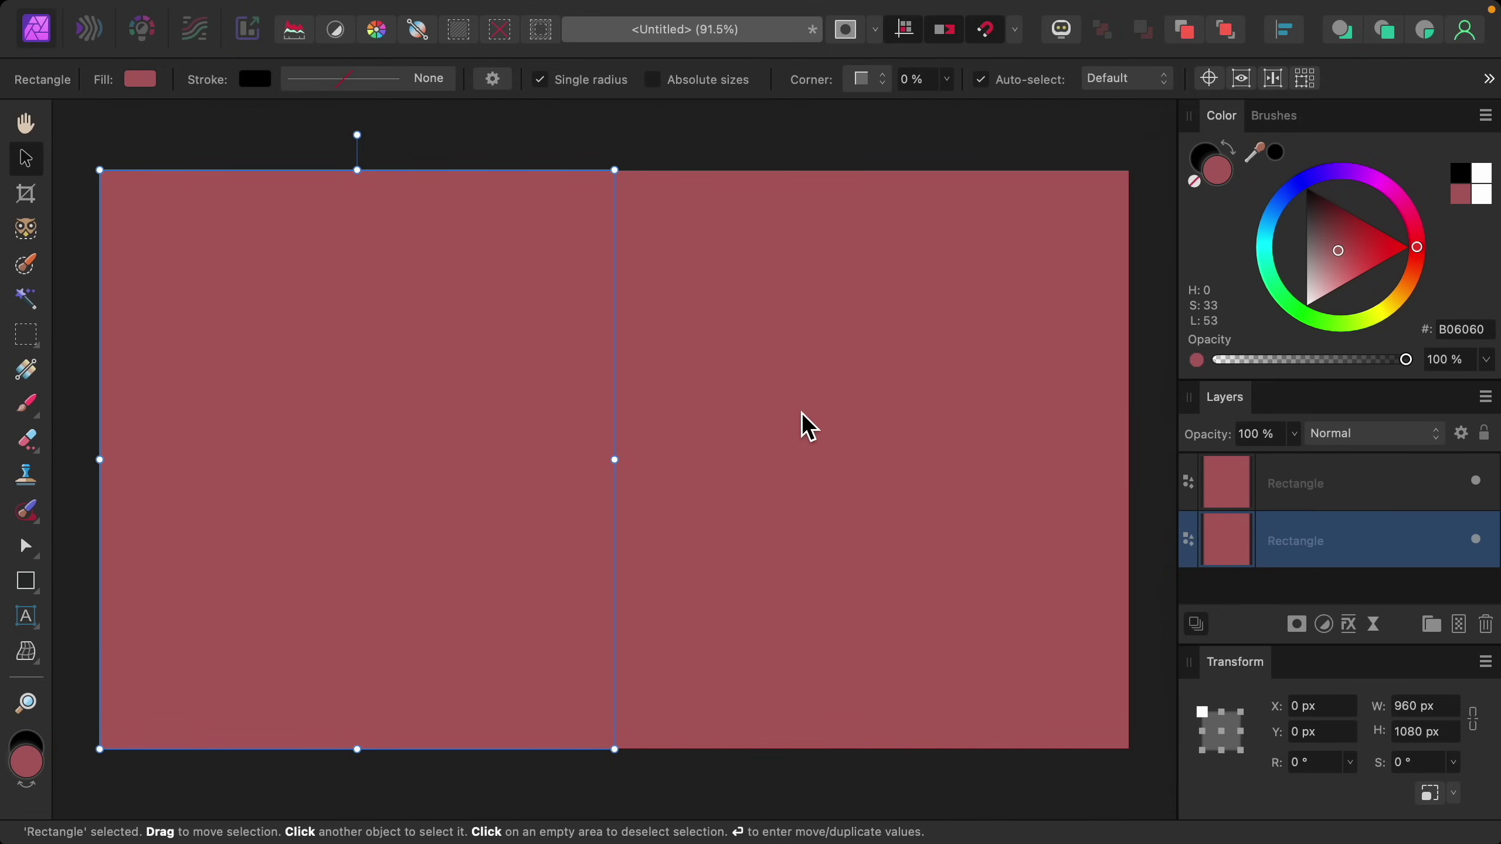
key(super+z)
key(super+z)
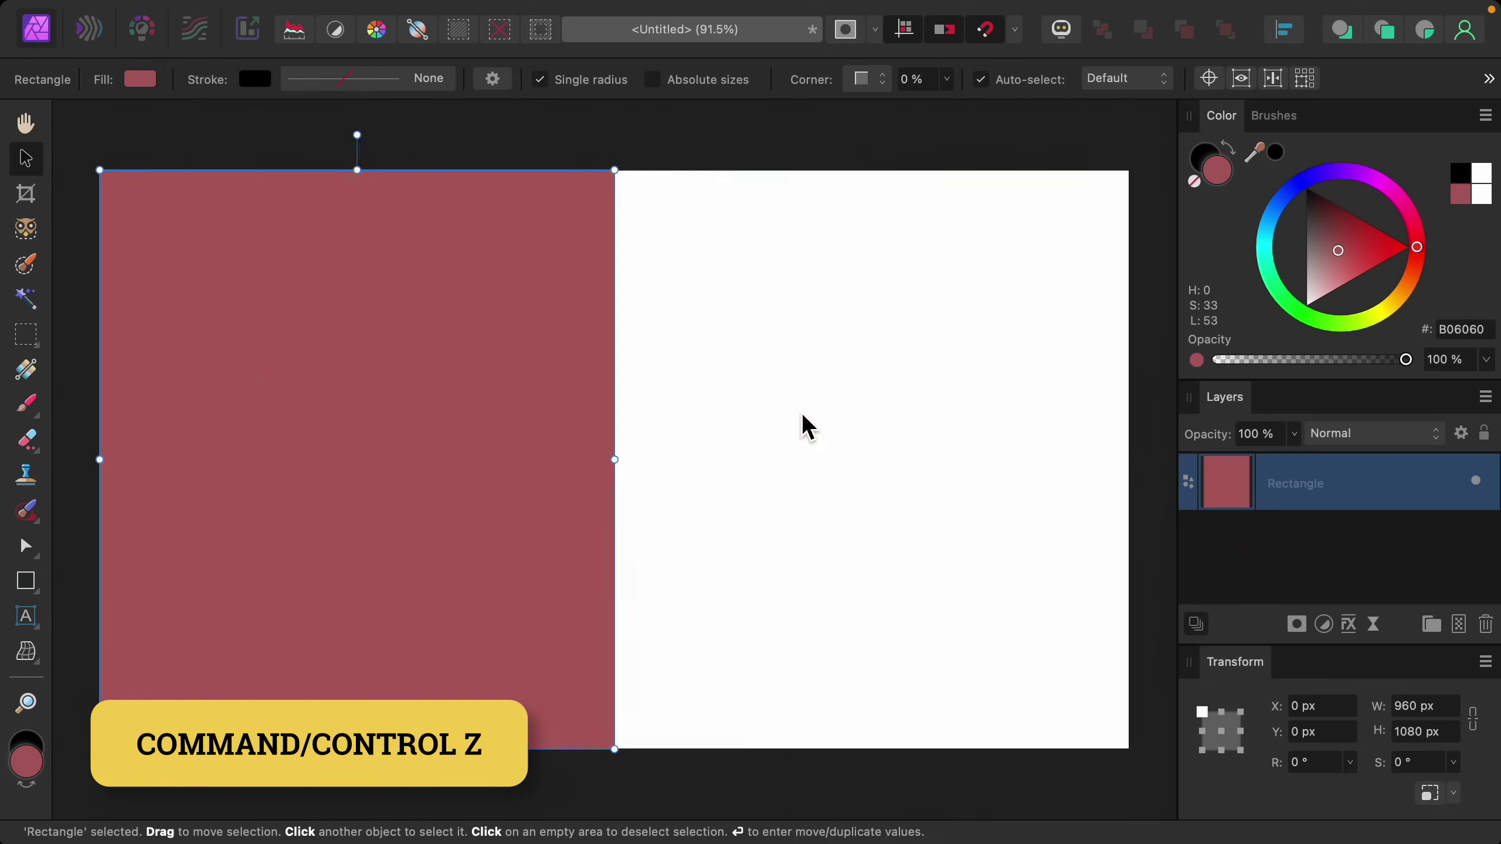
key(super+z)
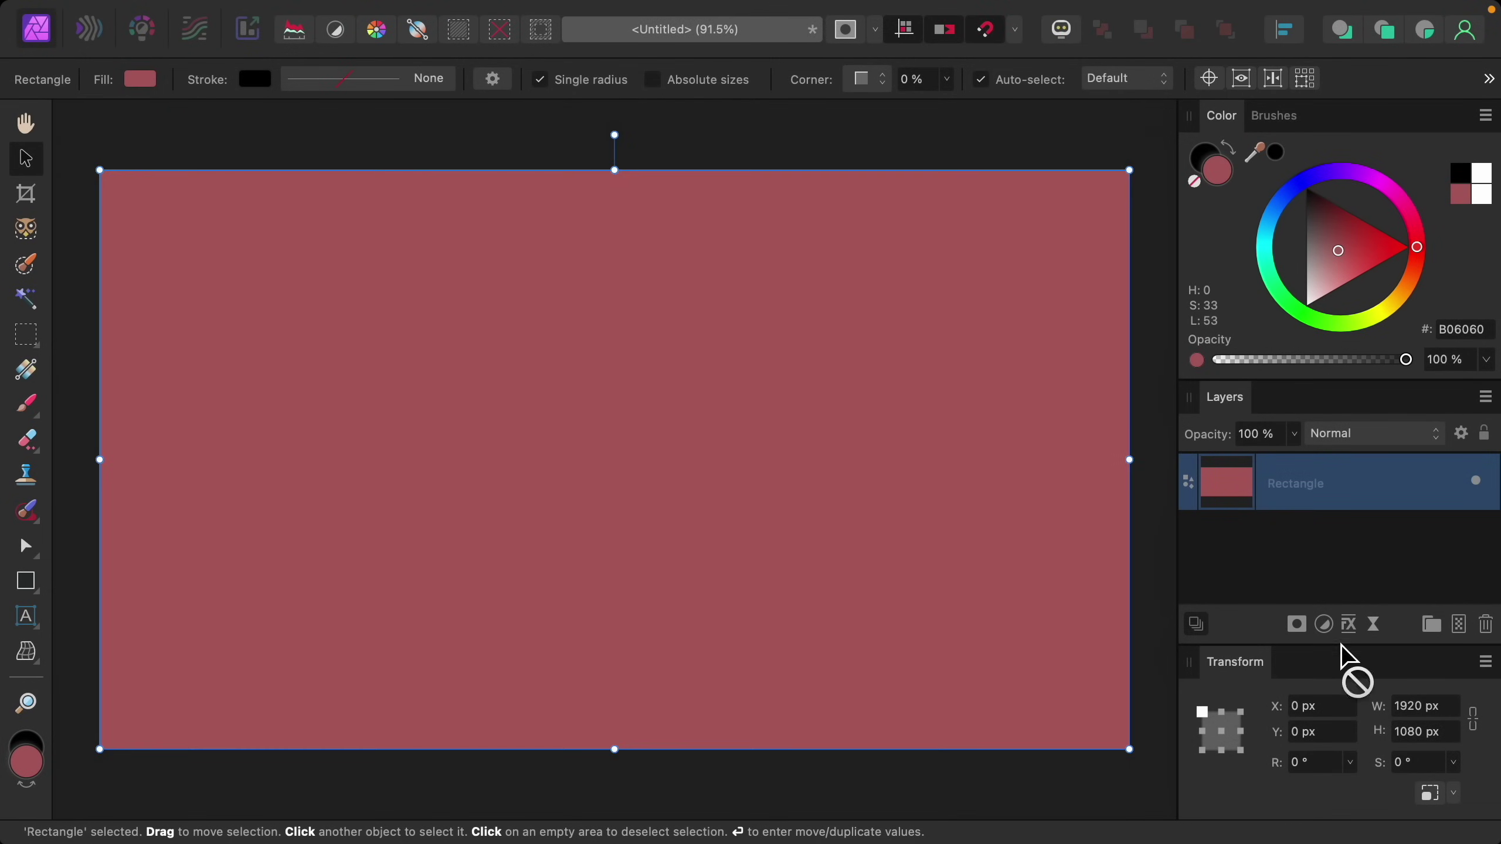
click(1452, 709)
text(/3)
key(Return)
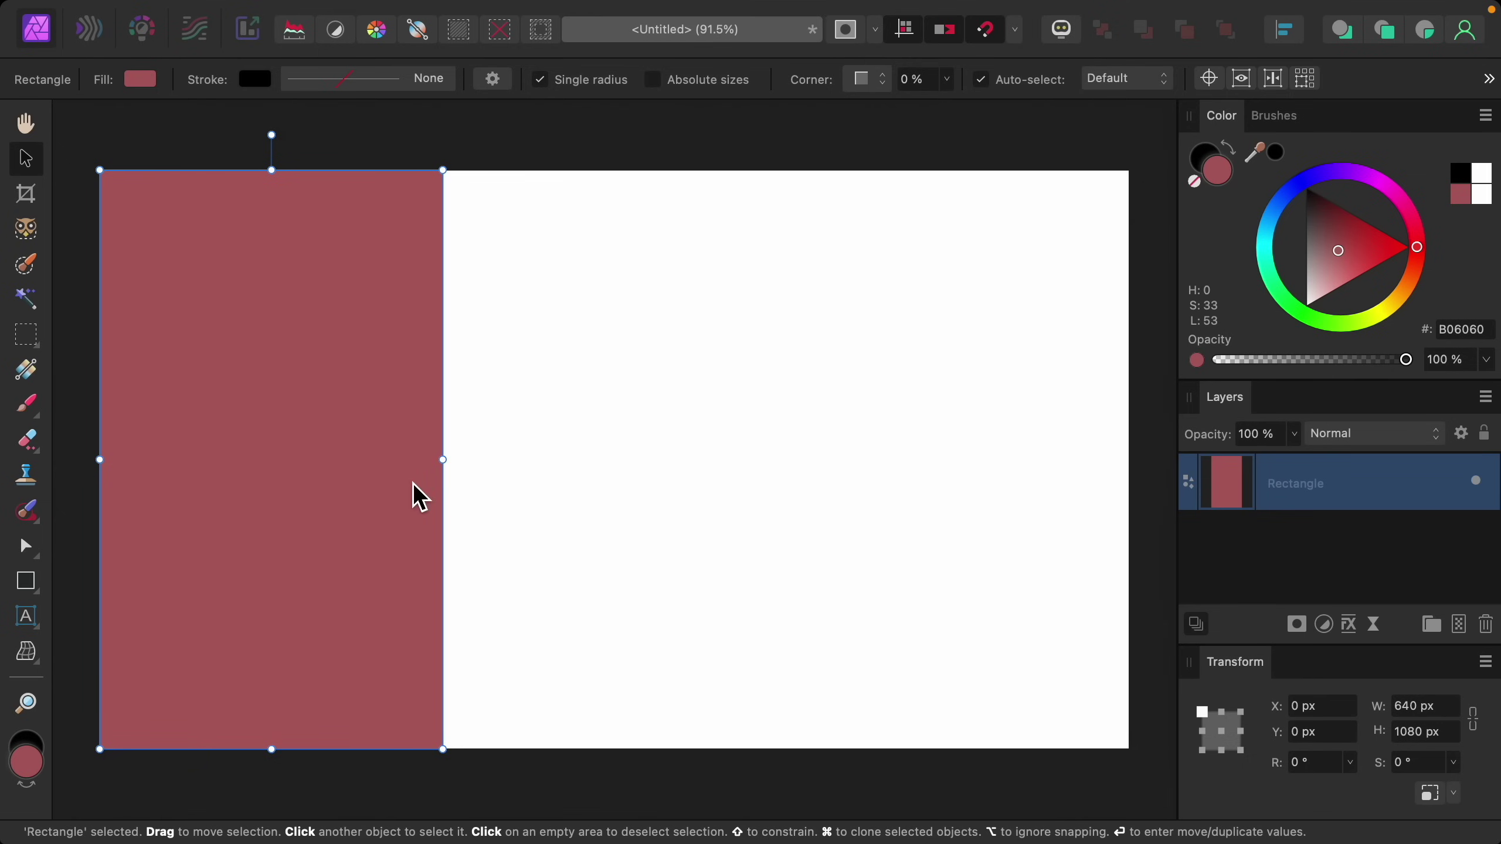
drag(328, 435, 664, 456)
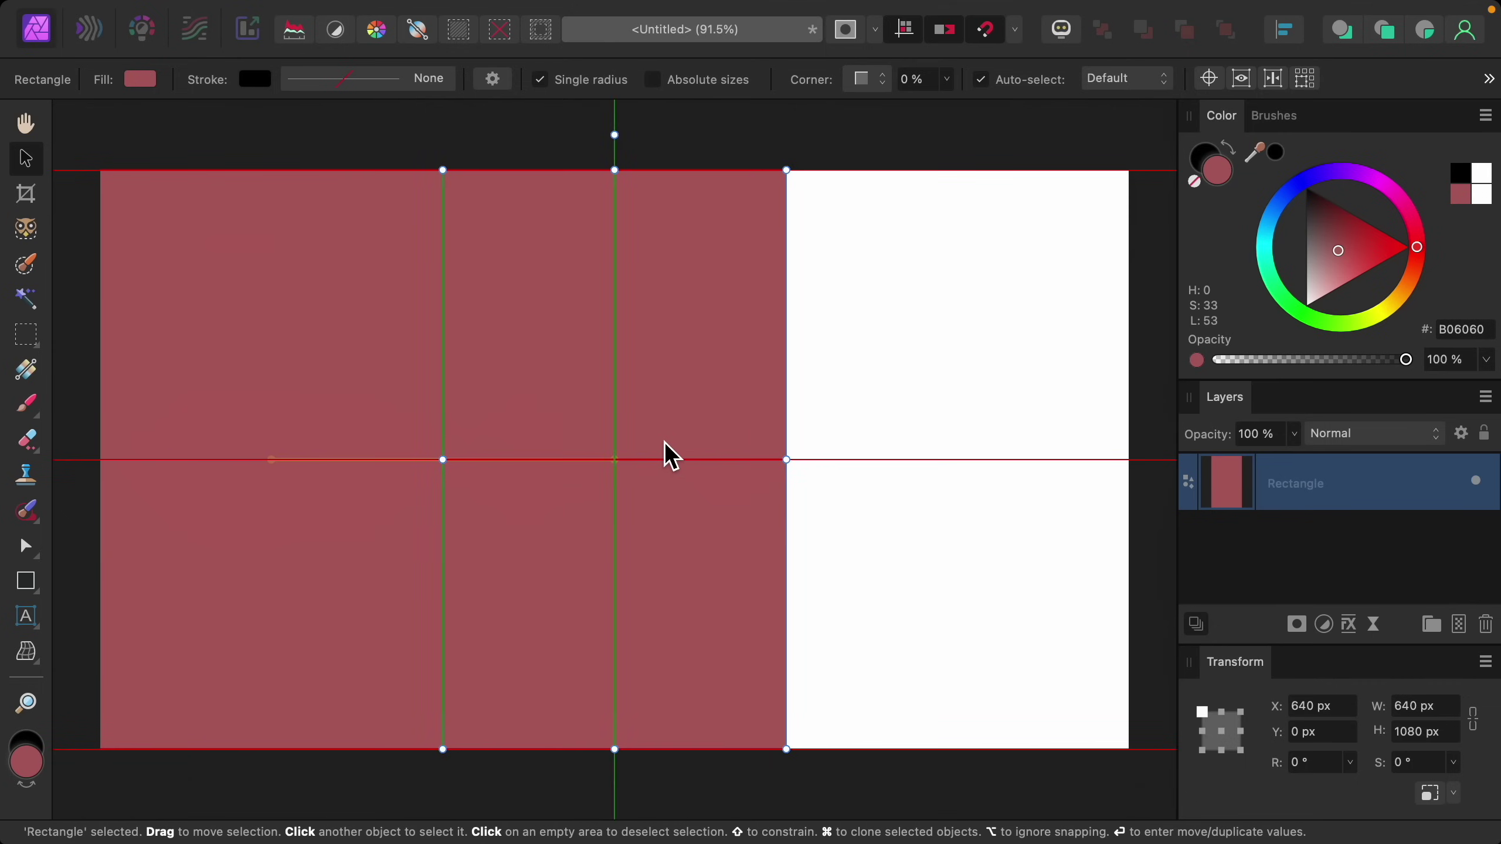
drag(548, 392, 877, 421)
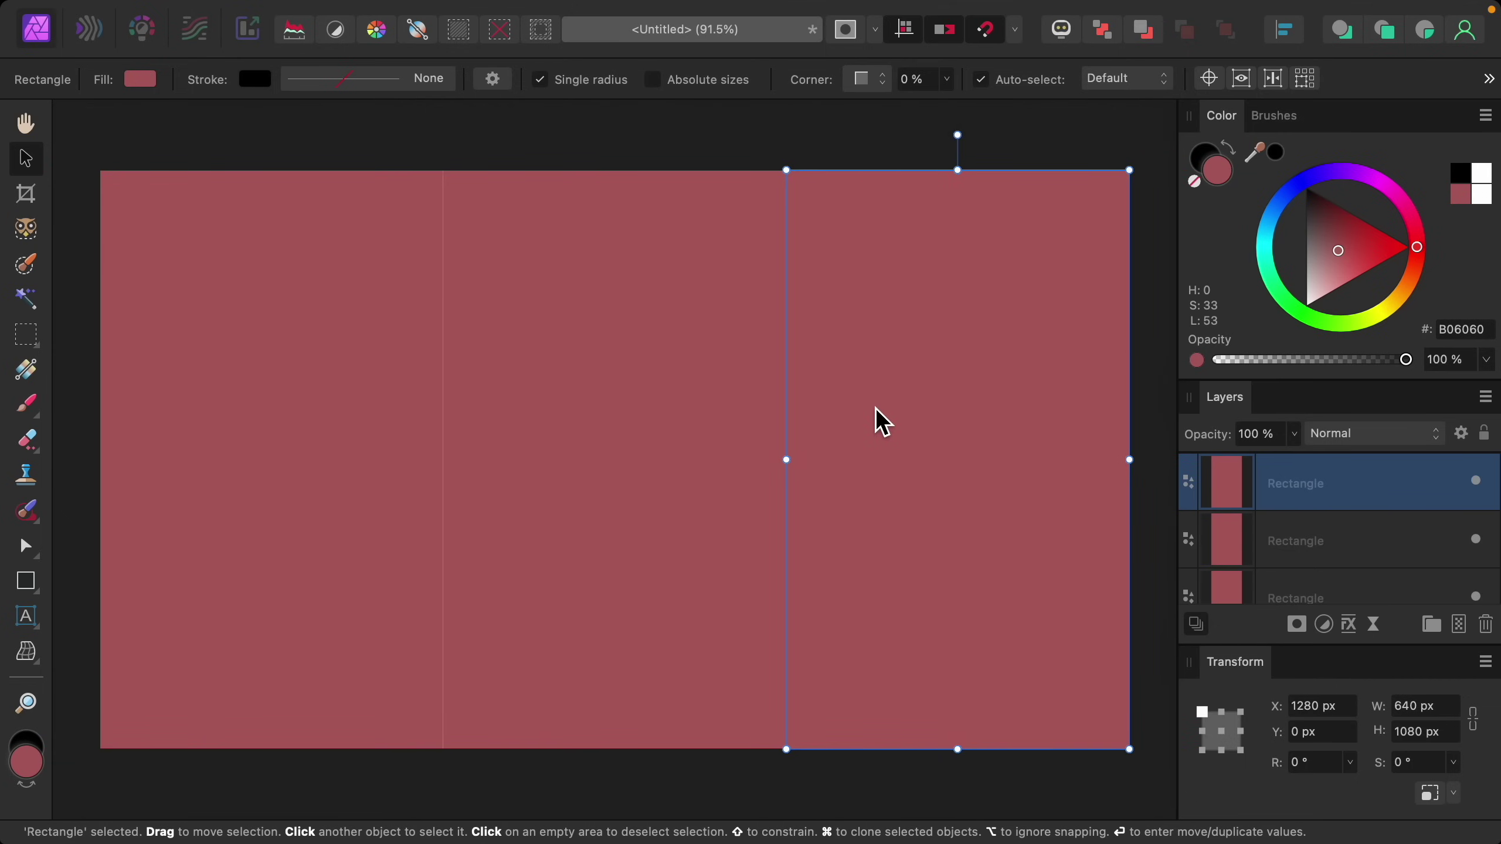
key(super+z)
key(super+z)
key(super+z)
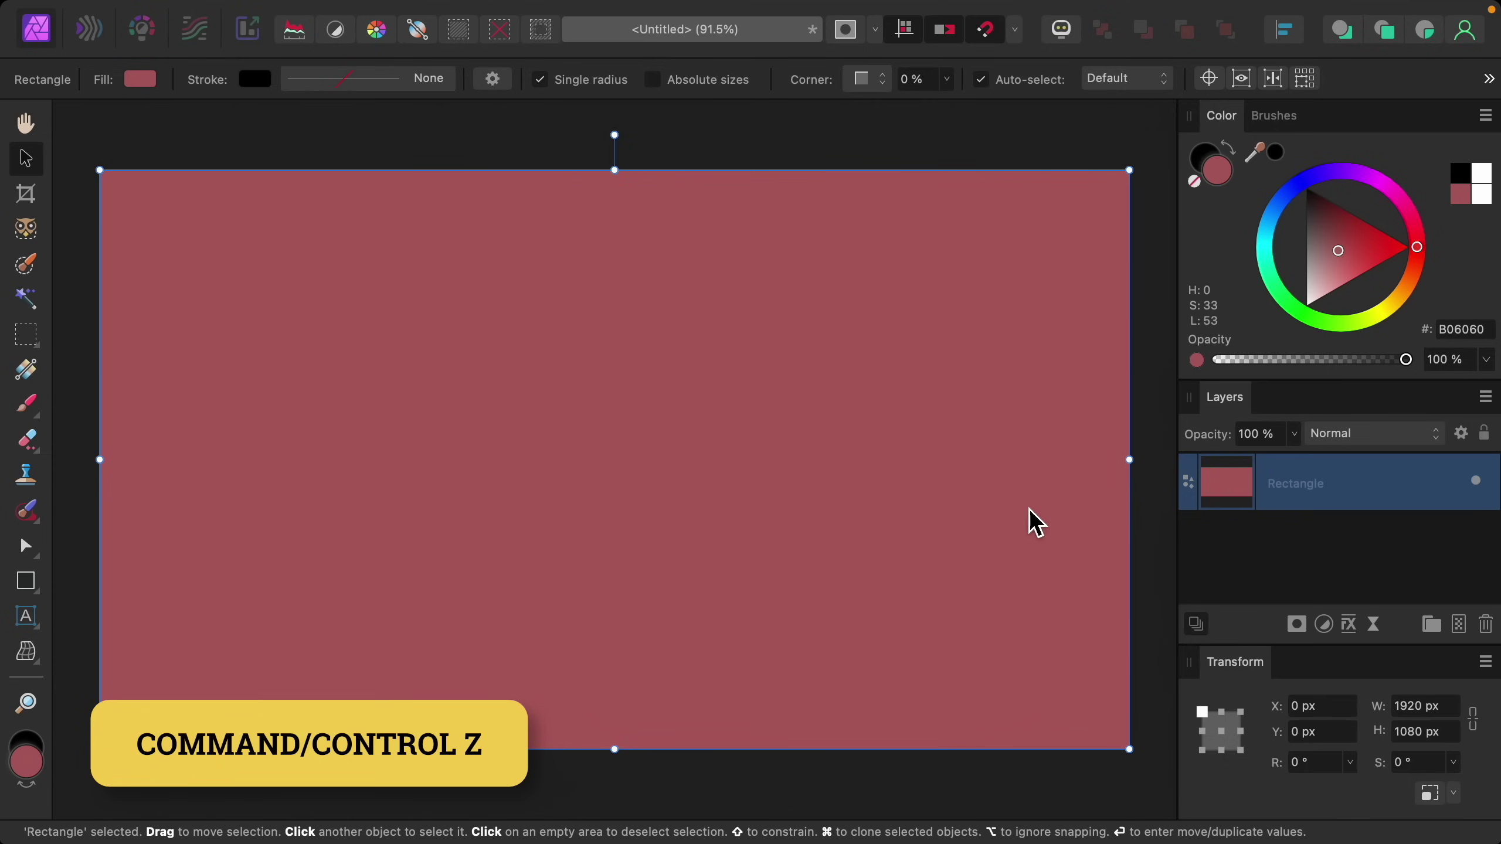
Step: Halve the rectangle's width to 960 px and clone it into the right half at X 960
click(1451, 708)
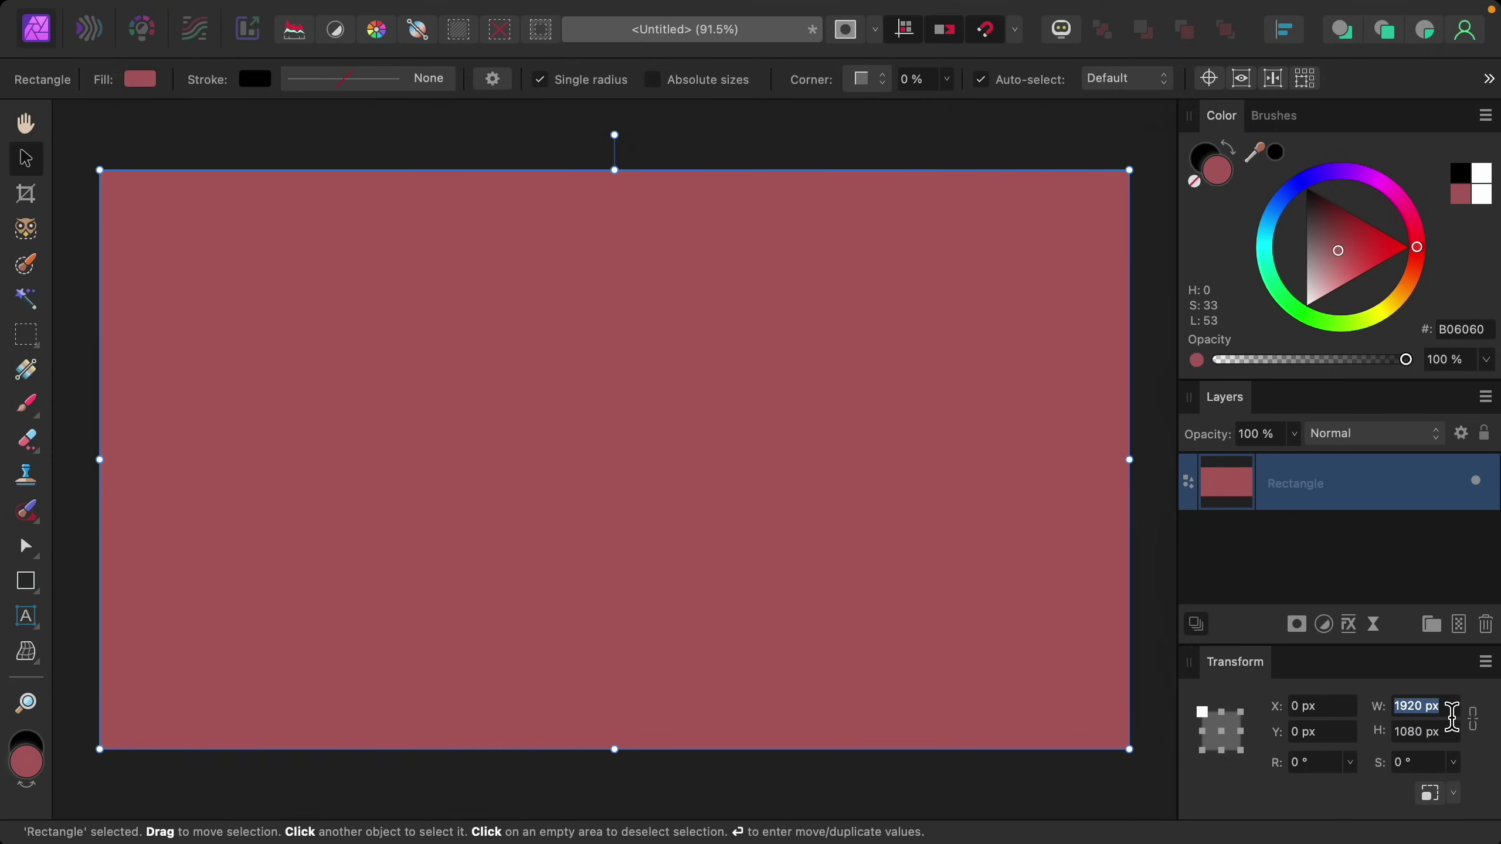
click(1451, 708)
text(/2)
key(Return)
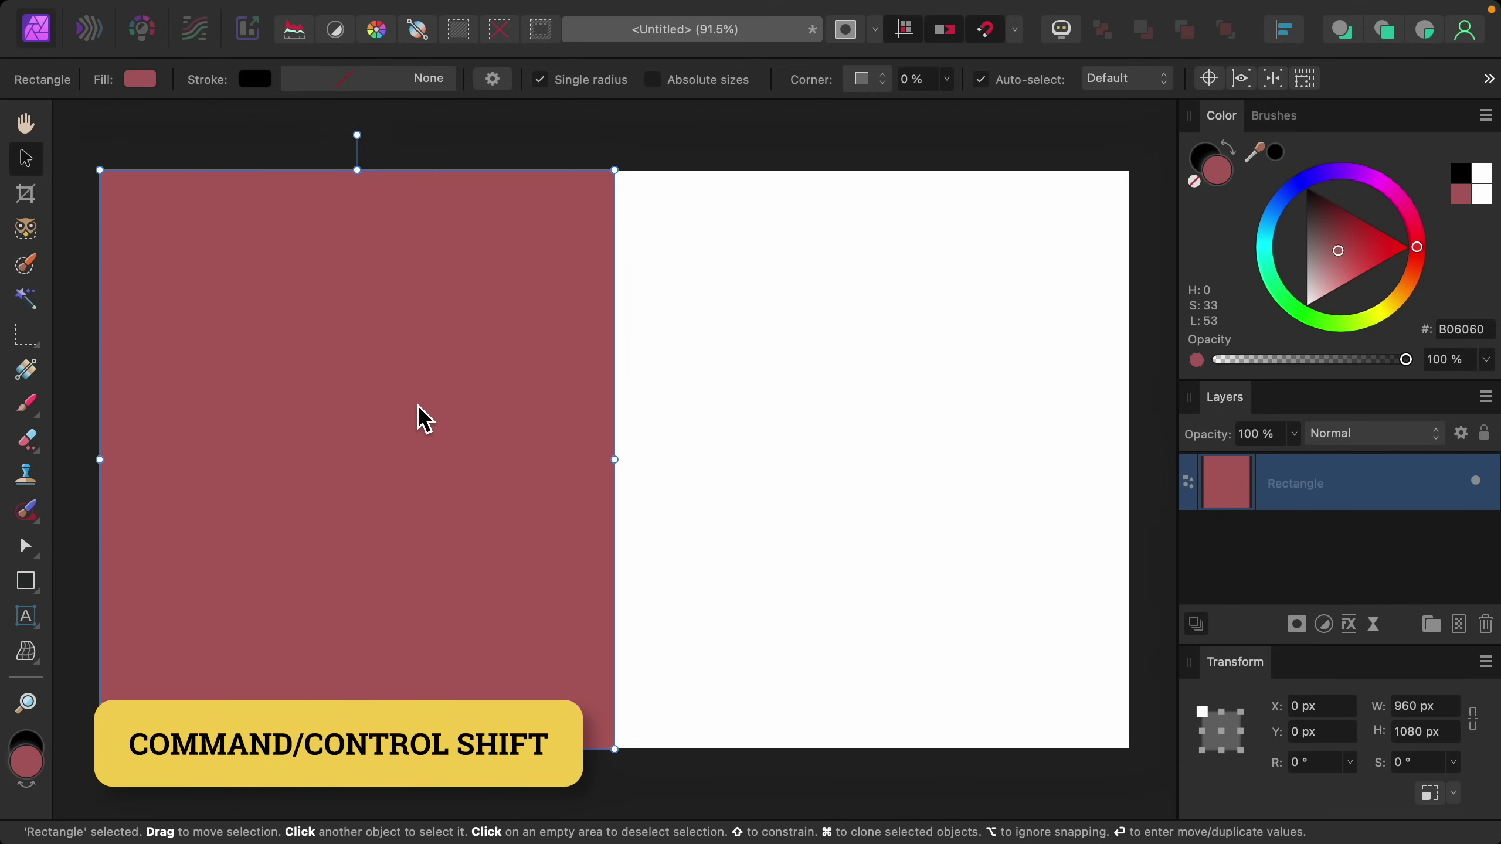
drag(398, 407, 914, 438)
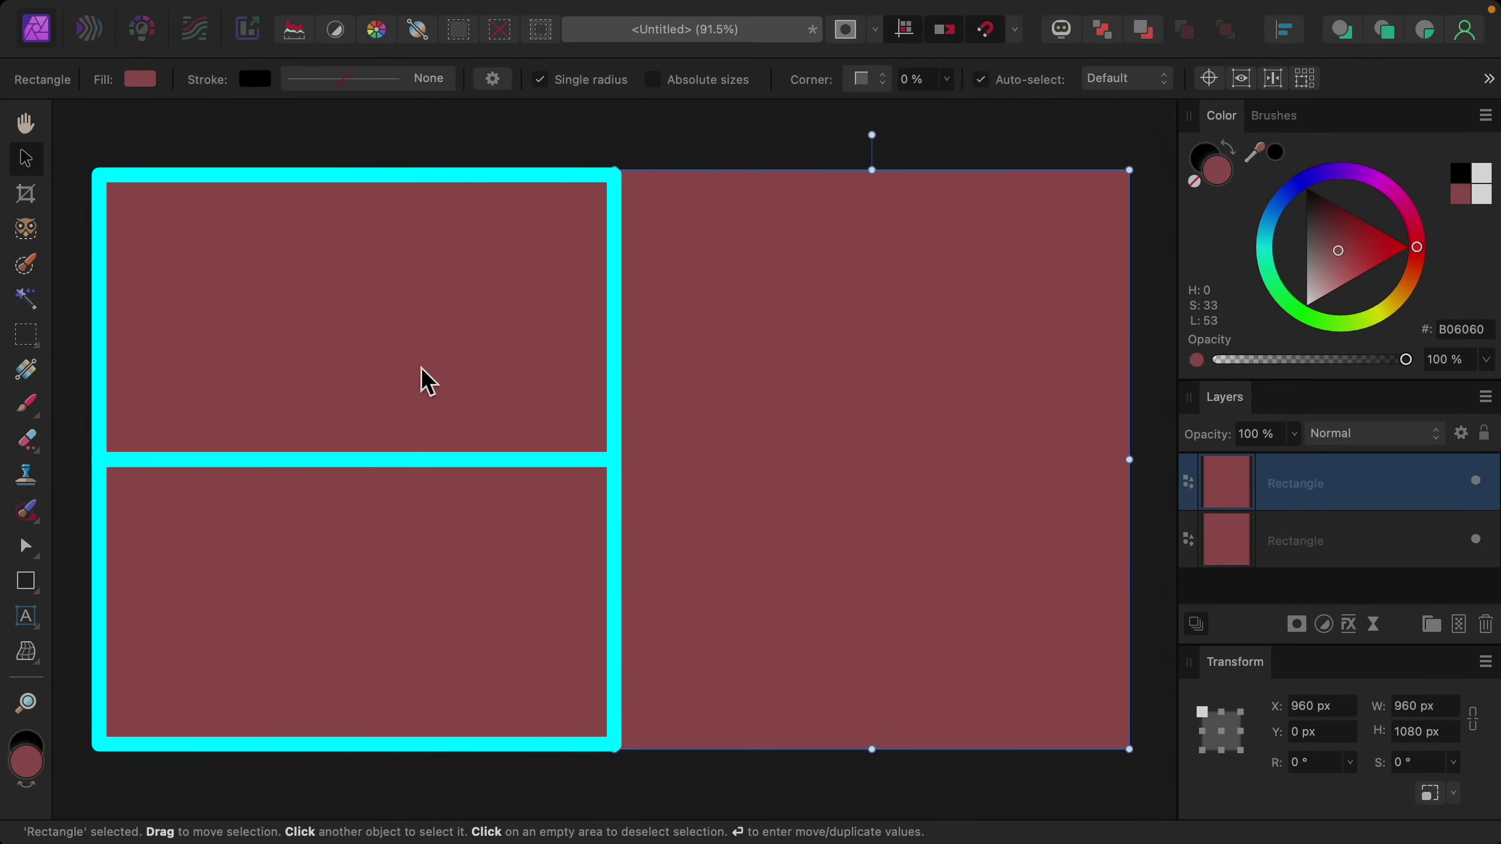
Step: Halve the left rectangle's height to 540 px and clone it down into the bottom-left quarter
click(427, 381)
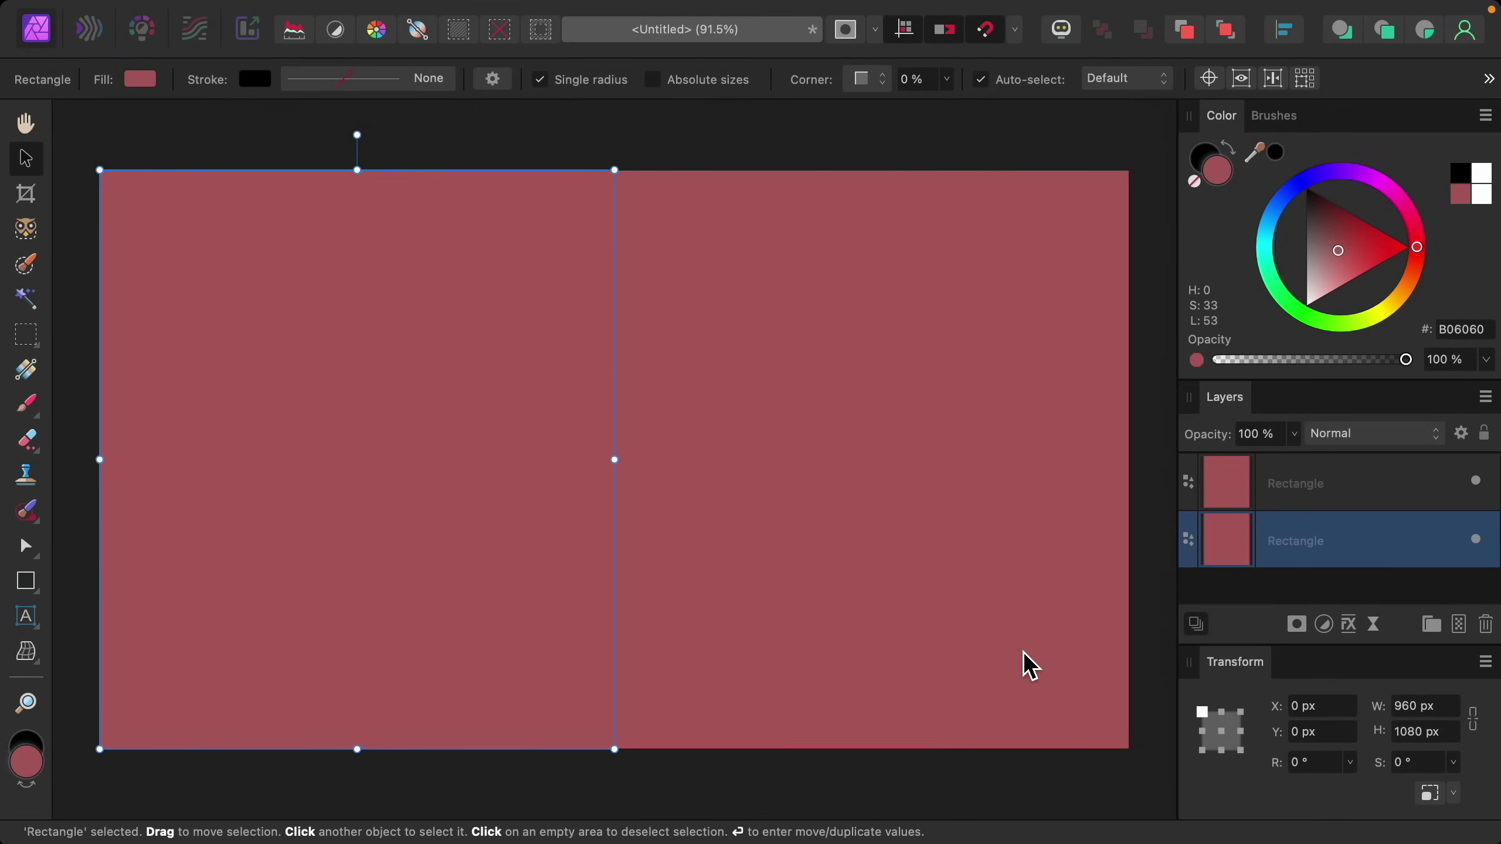
click(1447, 735)
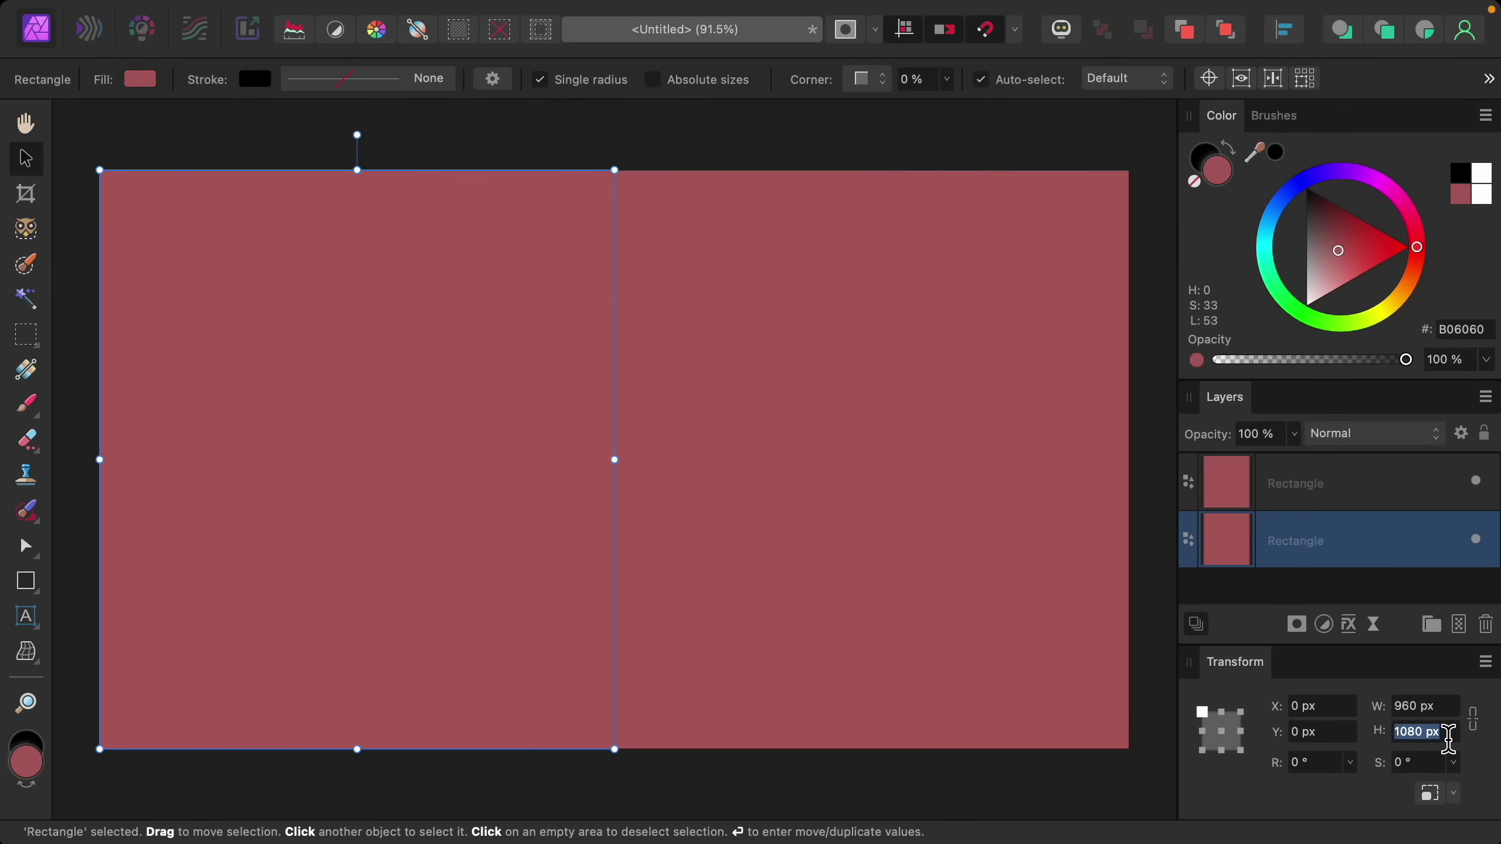
click(1447, 735)
text(/2)
key(Return)
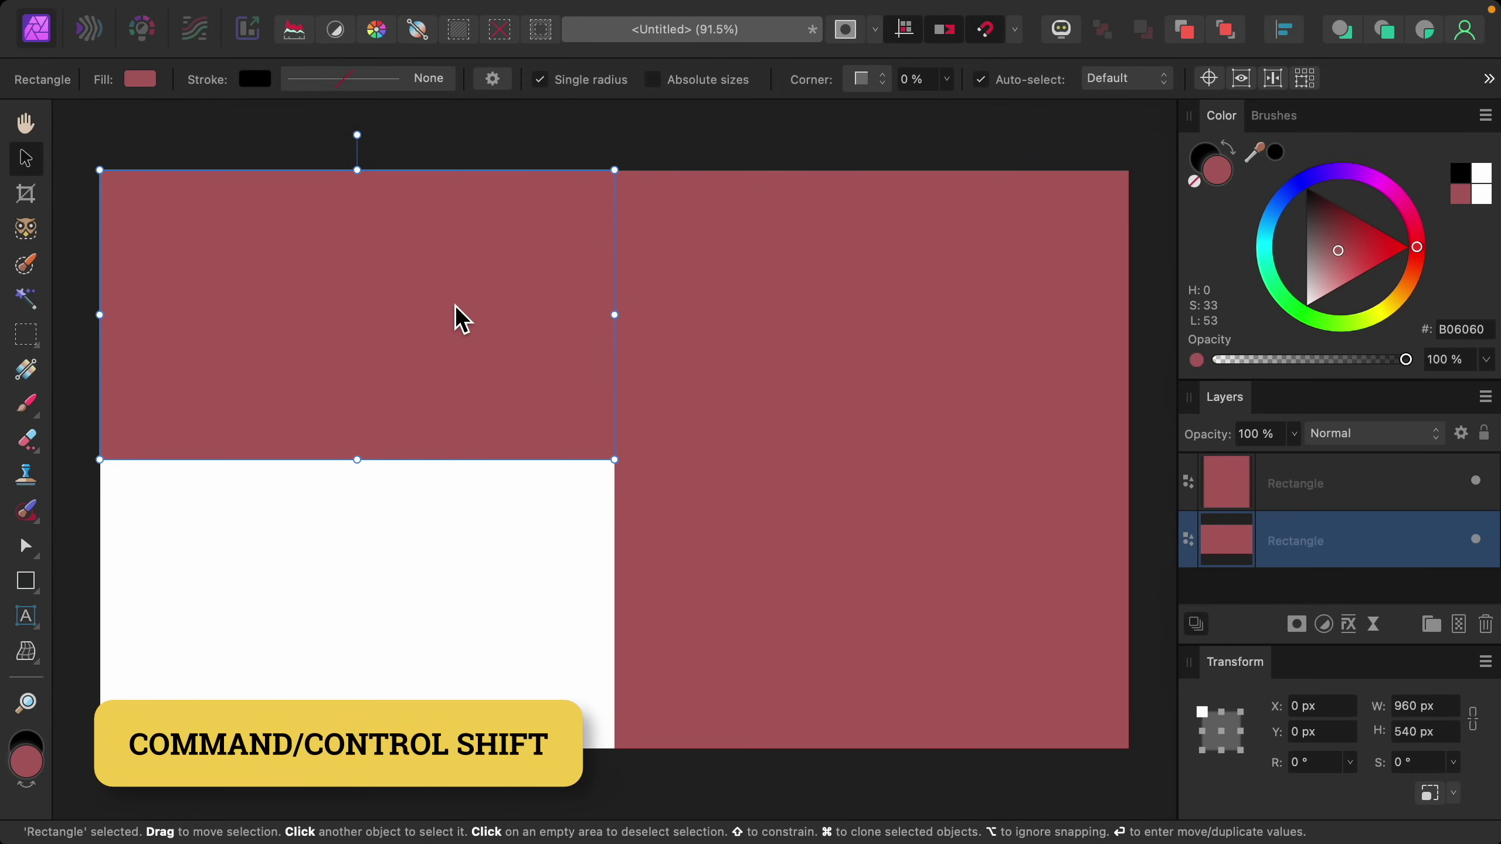
drag(455, 311, 462, 603)
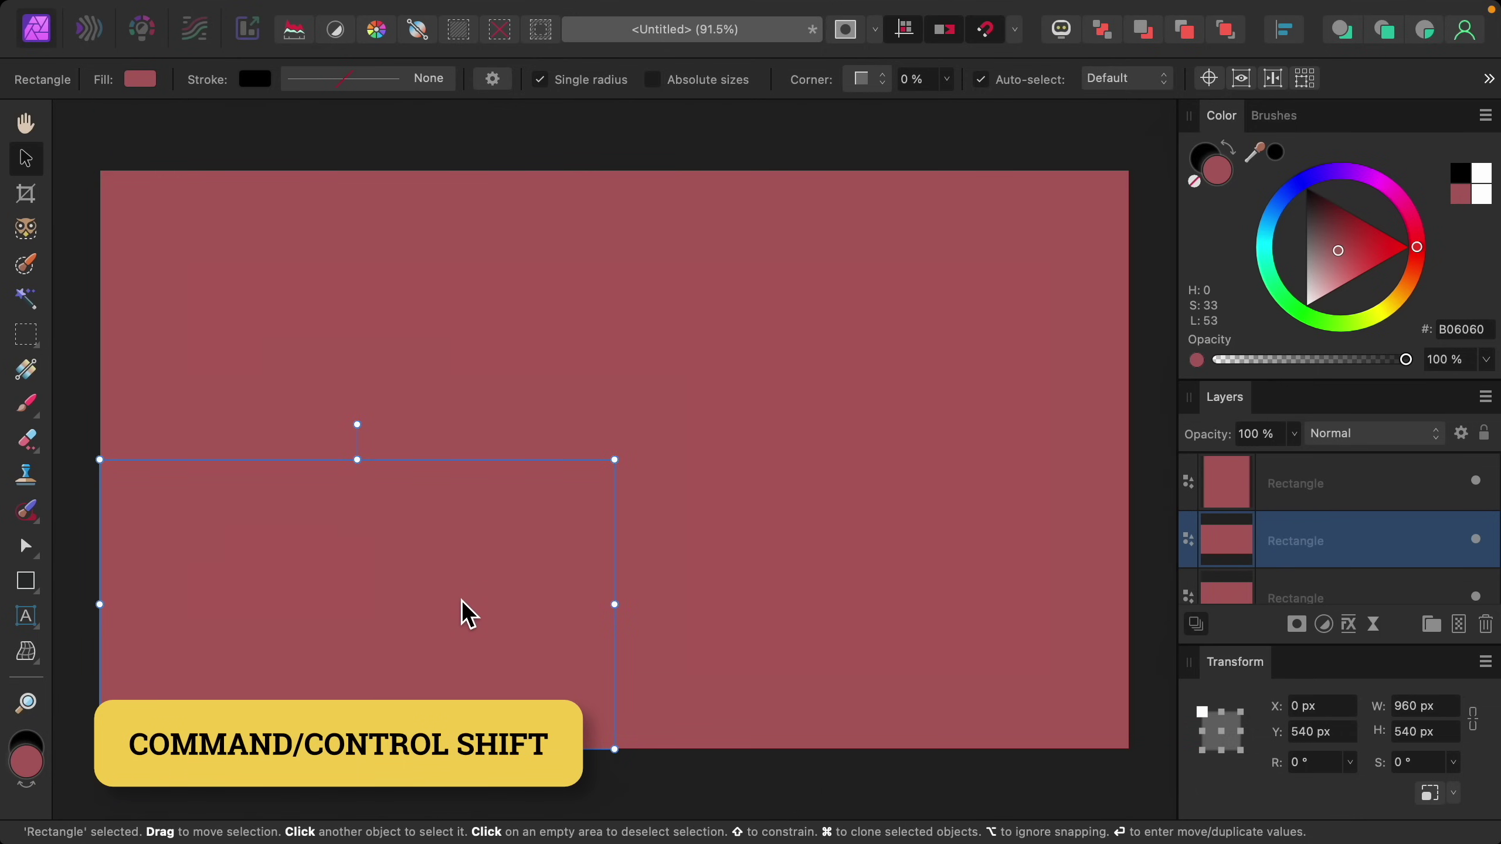
Step: Select among the overlapping rectangles, ending with the right-half rectangle selected
click(461, 425)
click(787, 455)
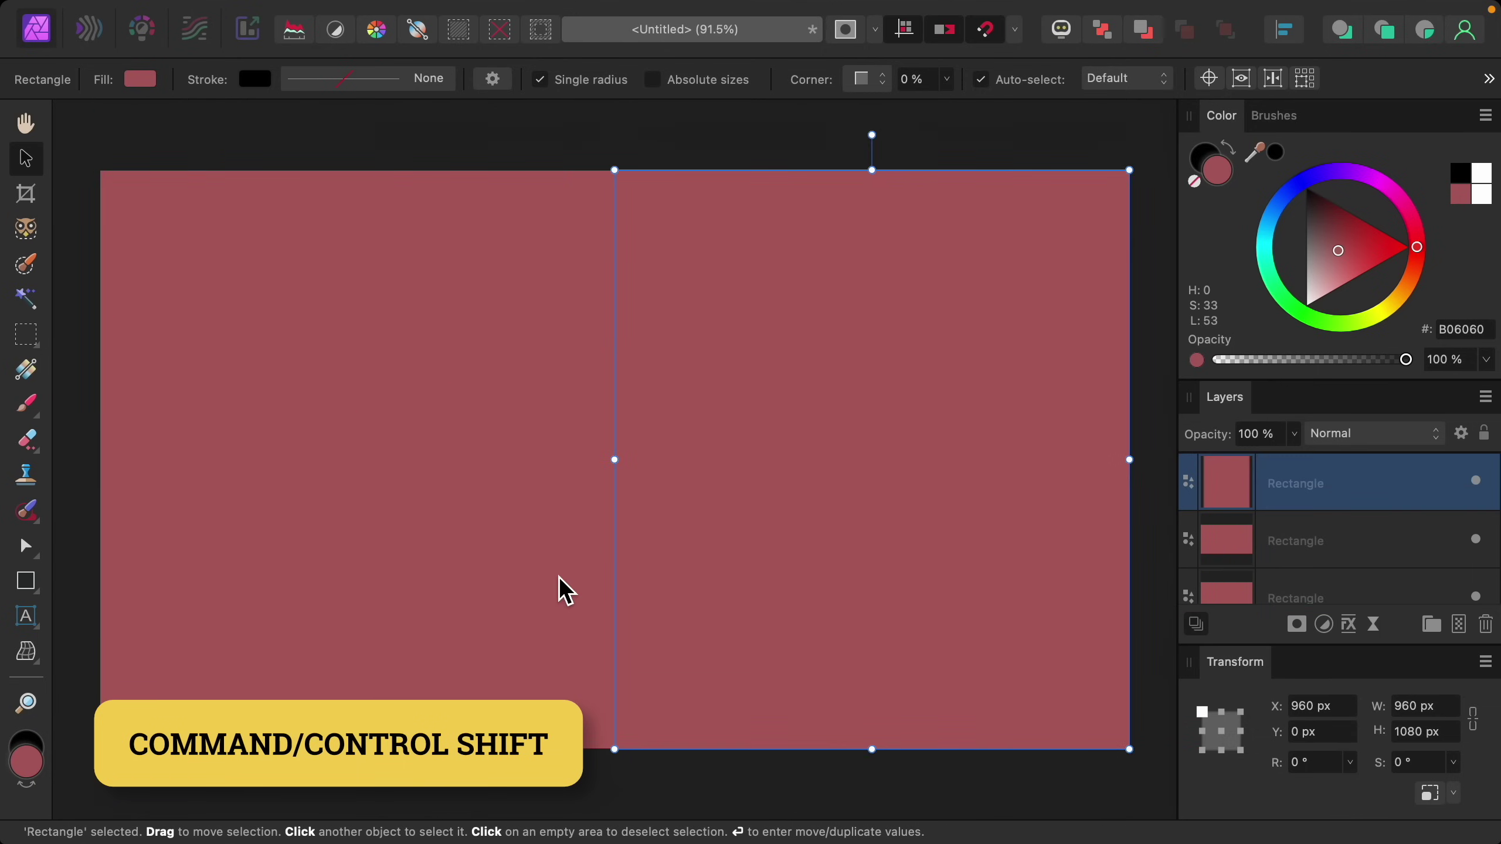
click(496, 624)
click(452, 369)
click(730, 414)
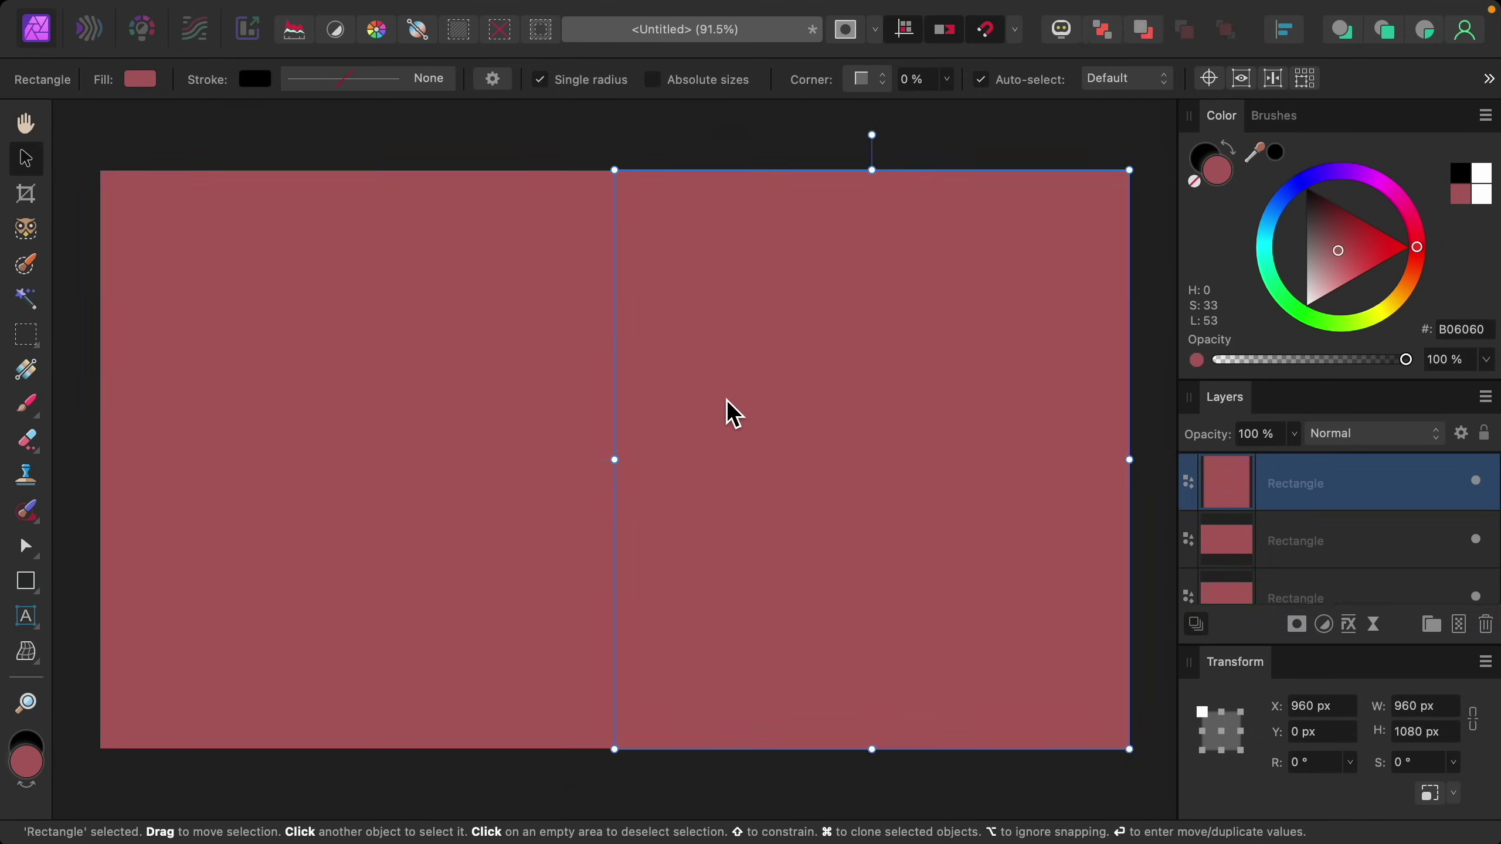
Step: Name the right-half layer Right, the bottom-left layer Bottom and the top-left layer Top
double_click(1302, 491)
text(Right)
key(Return)
click(1336, 556)
double_click(1300, 538)
text(Bottom)
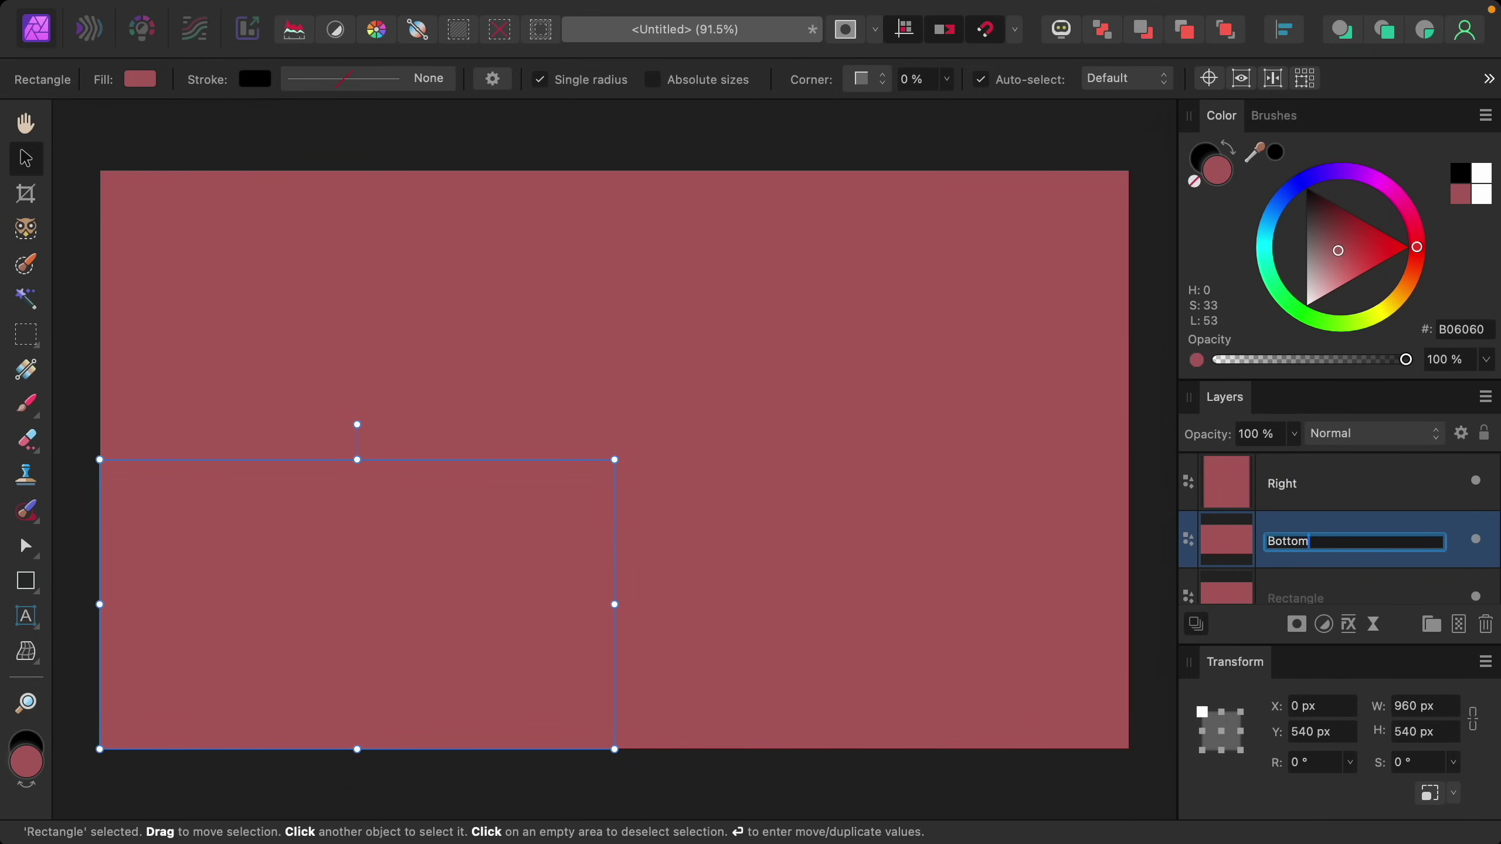
key(Return)
double_click(1275, 583)
text(Top)
key(Return)
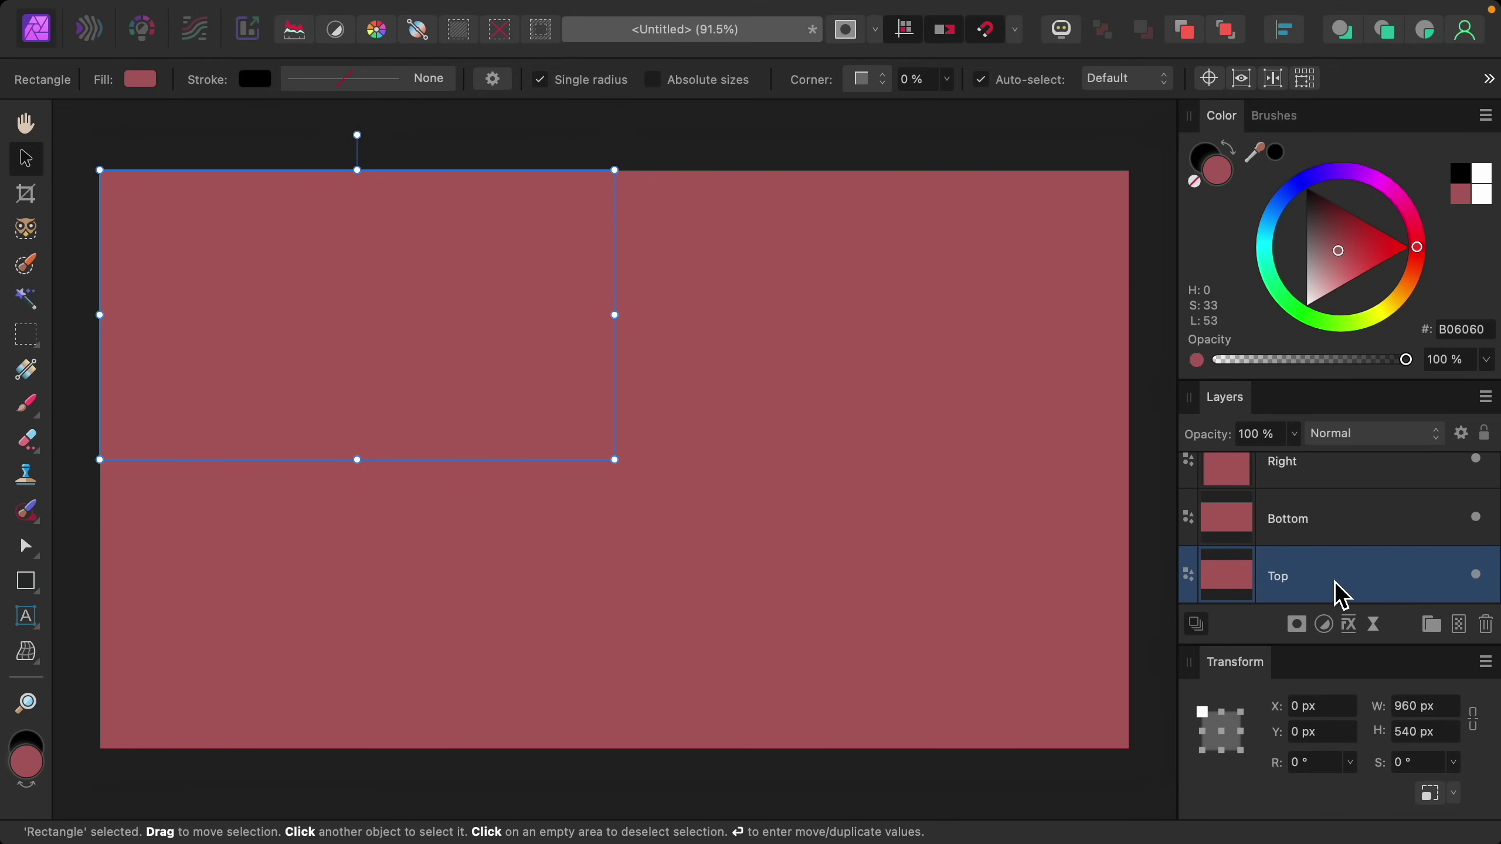
Step: Select the Top, Bottom and Right layers together and open Layer Effects for them
scroll(1350, 585, down, 1)
scroll(1352, 590, up, 2)
click(1354, 591)
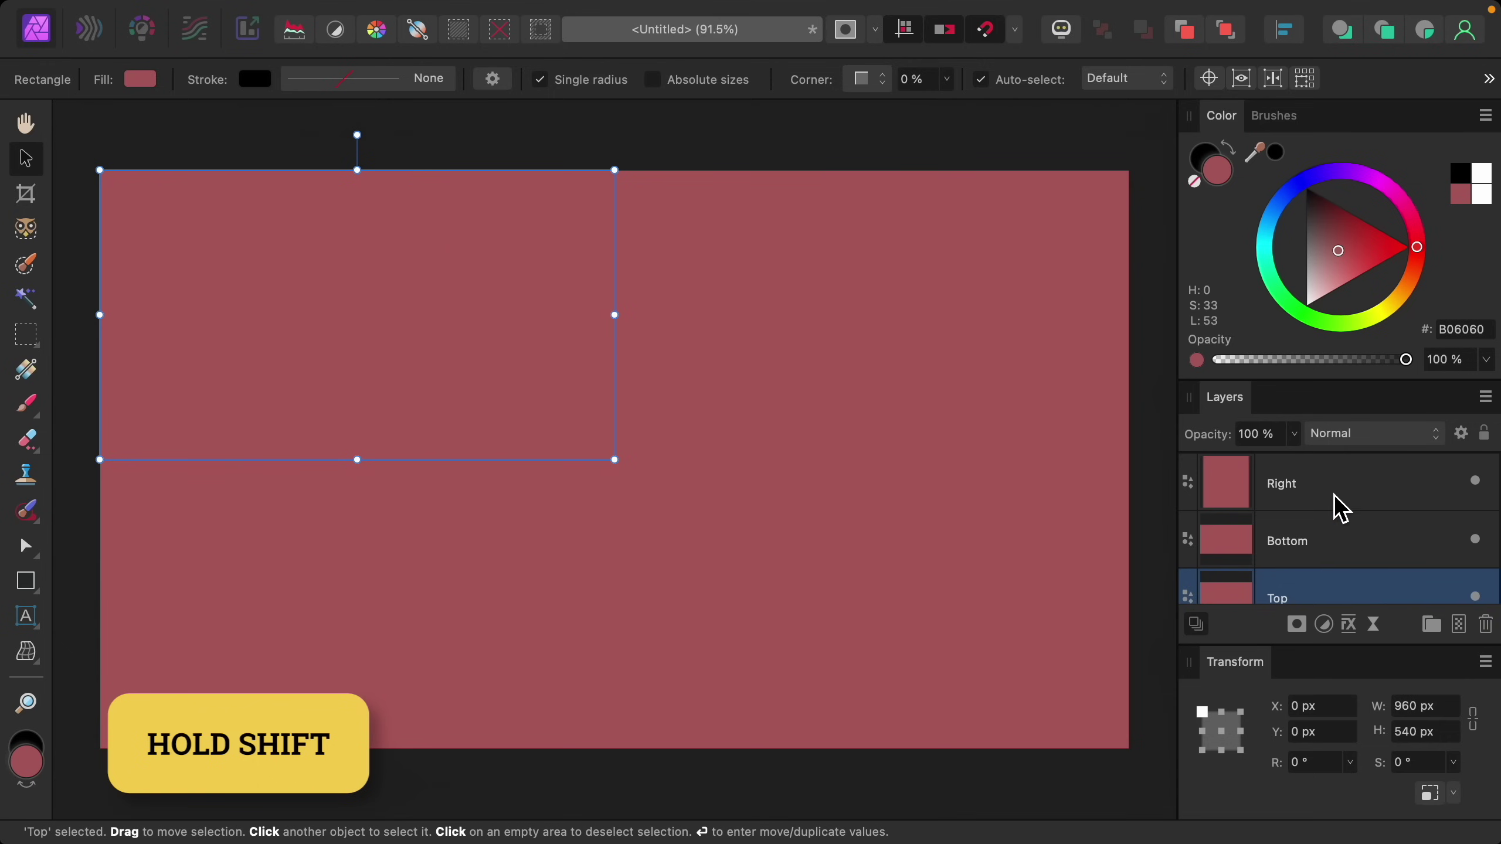
shift+click(1337, 504)
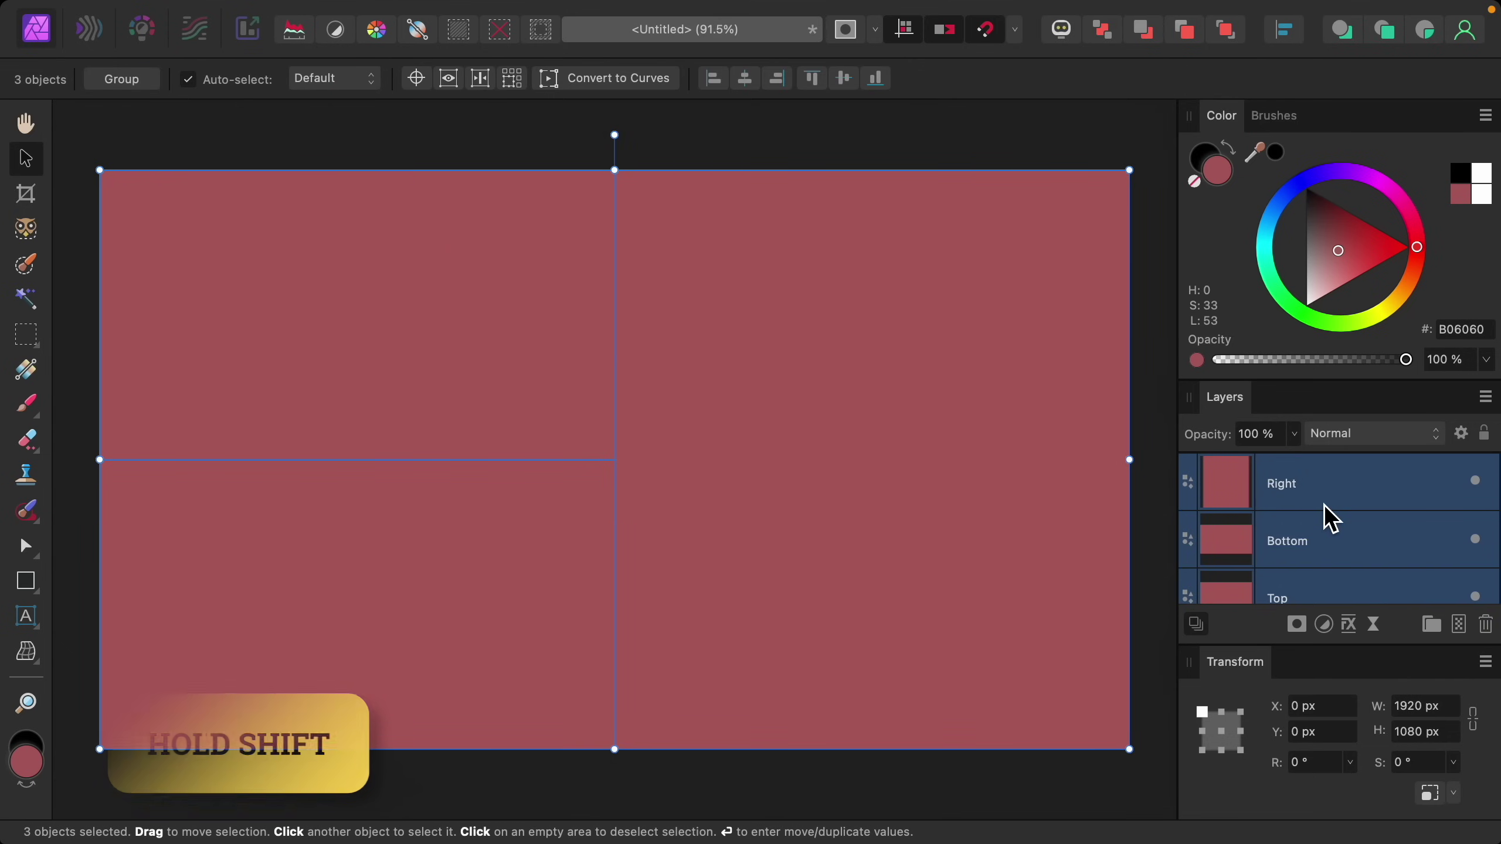
click(1350, 625)
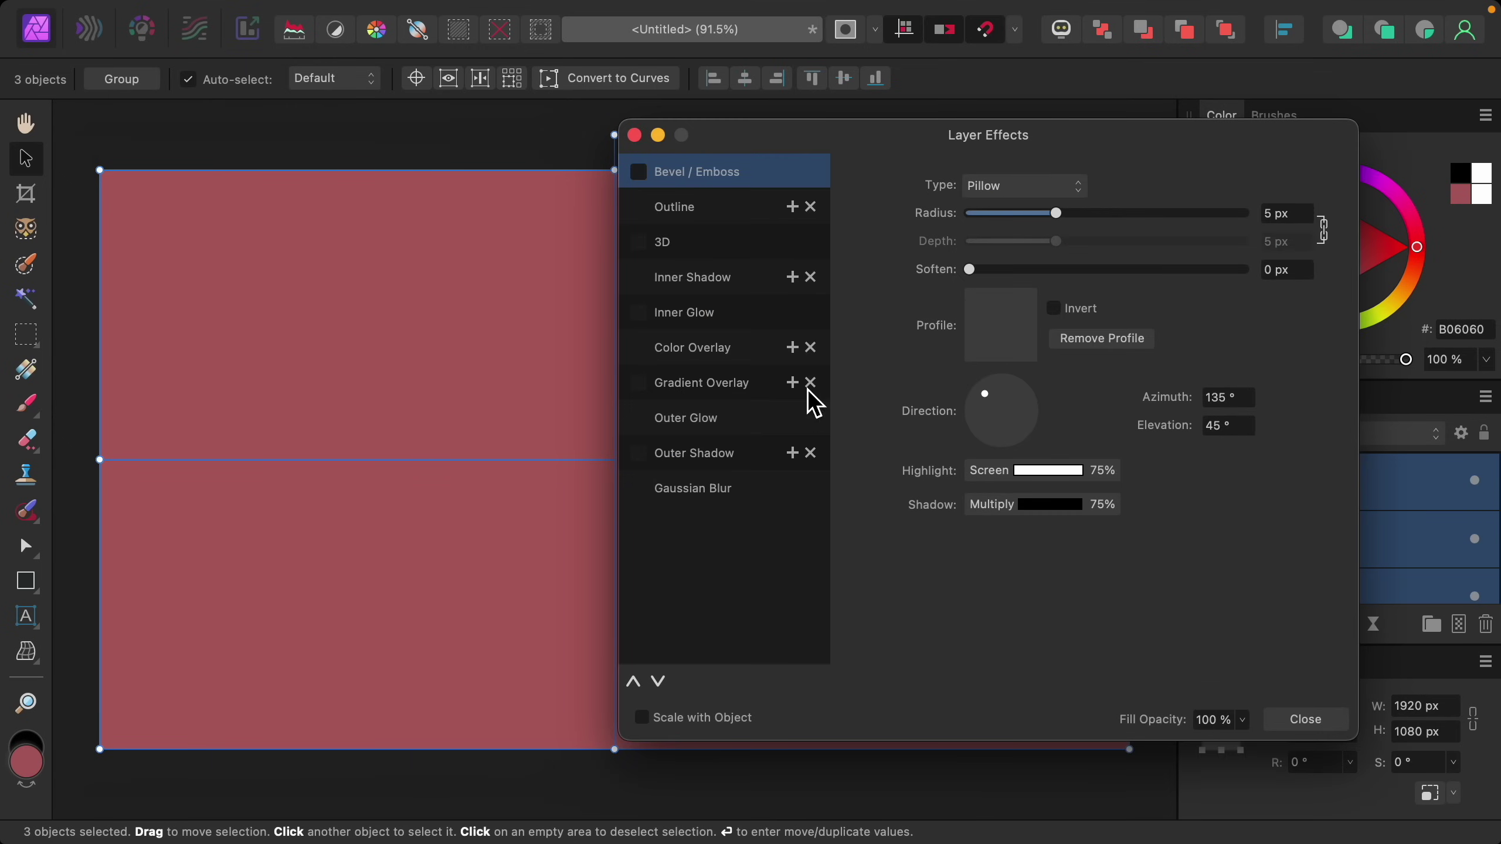
Step: Apply a white, centre-aligned Outline effect with 20.7 px radius to the three rectangles
click(717, 206)
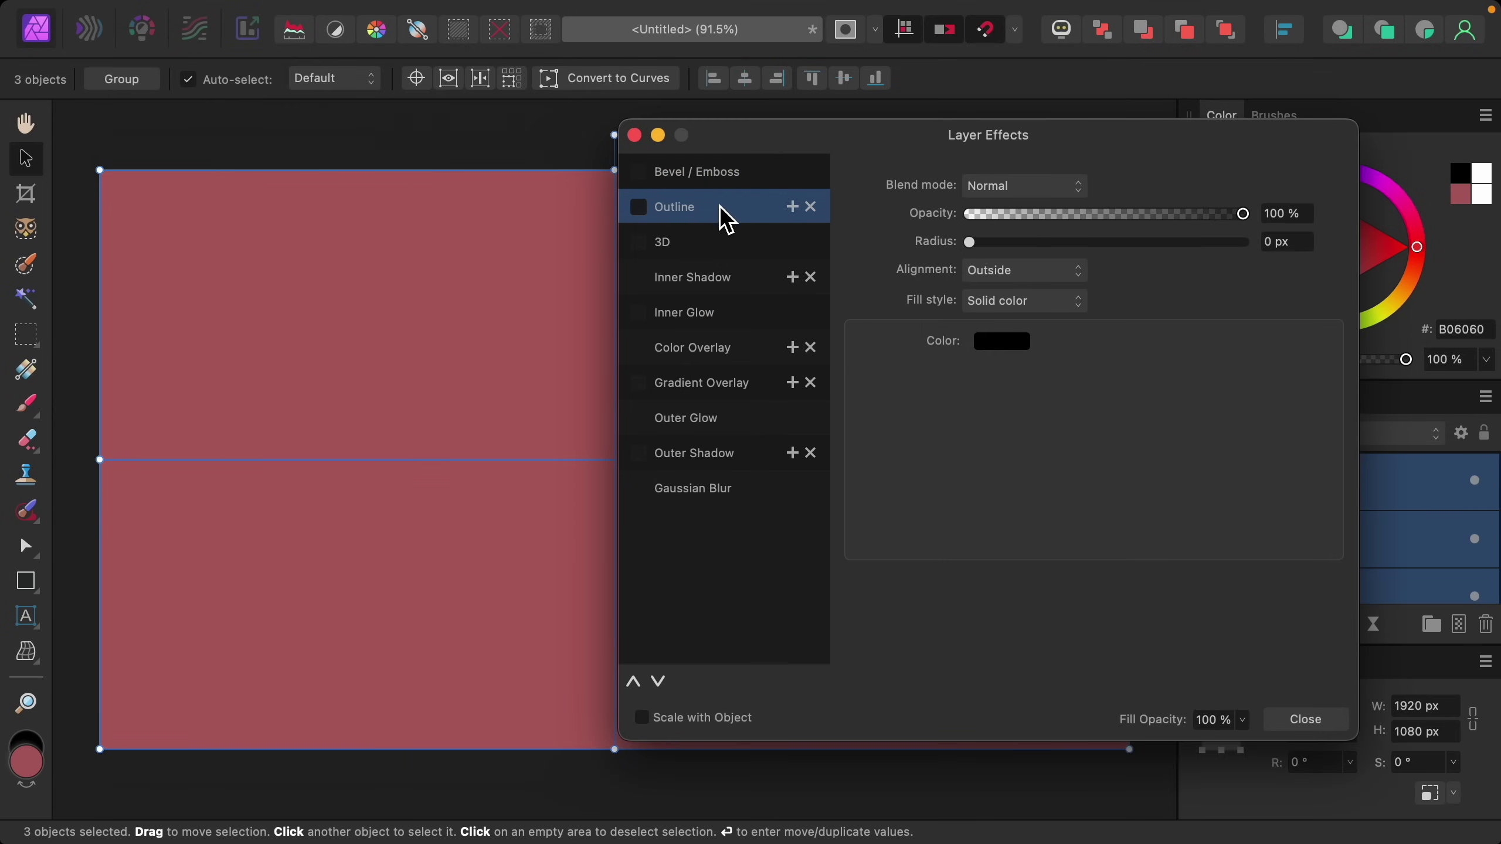
scroll(547, 325, right, 3)
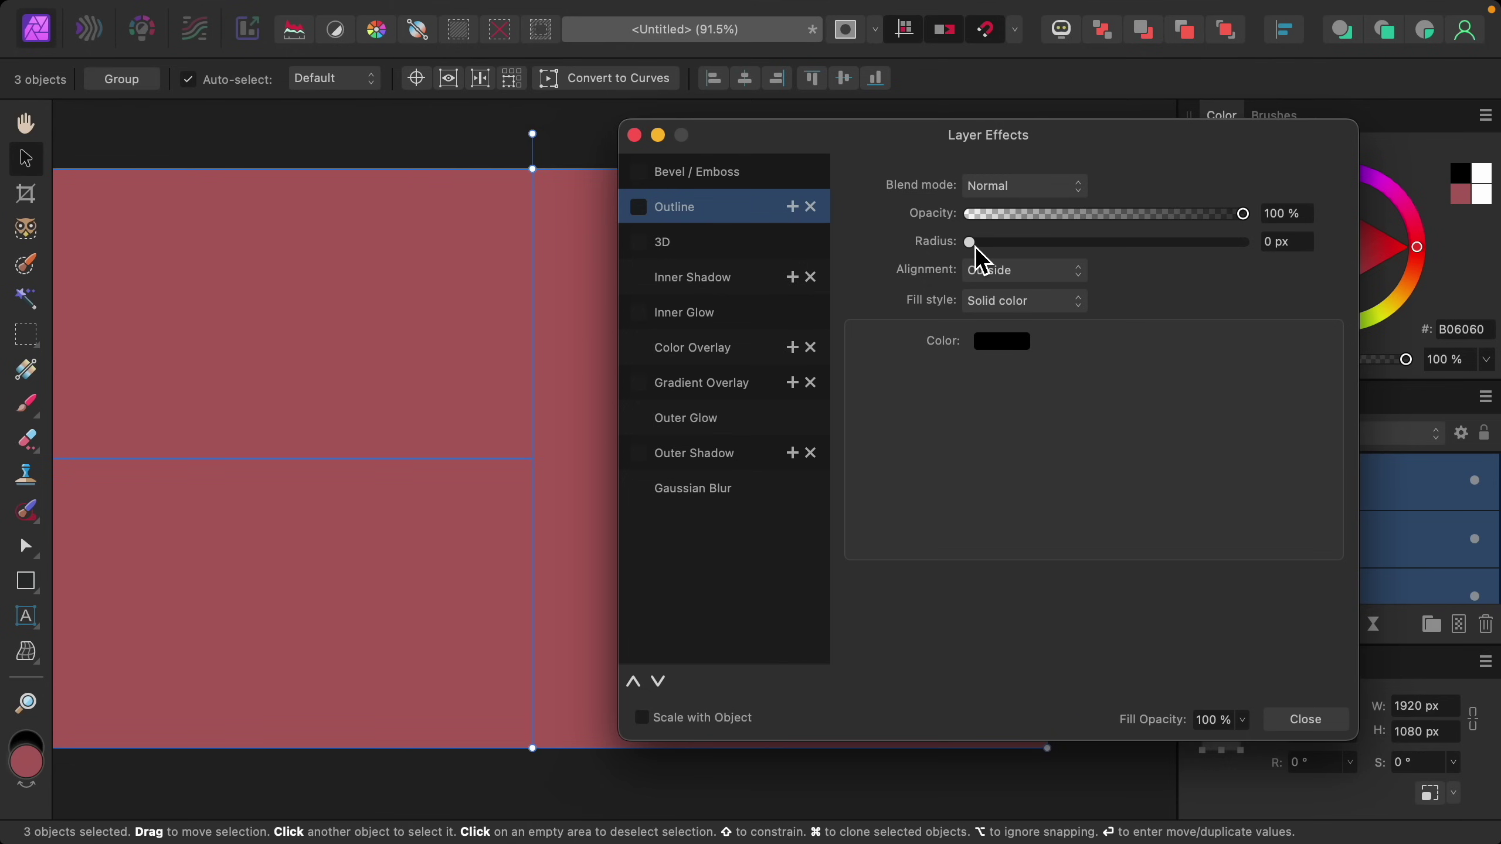
drag(977, 247, 1128, 248)
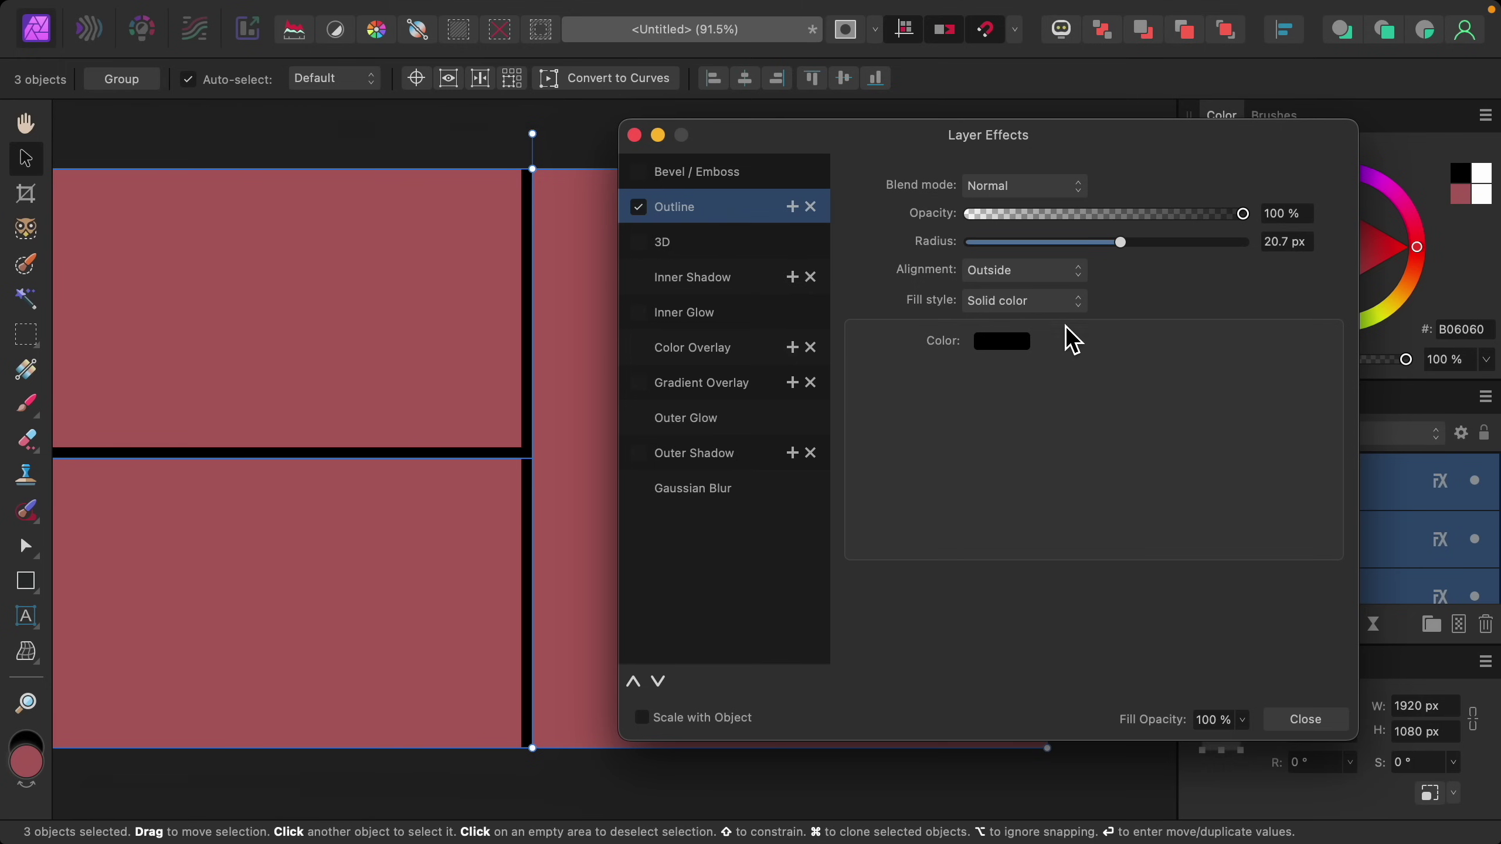
click(1004, 344)
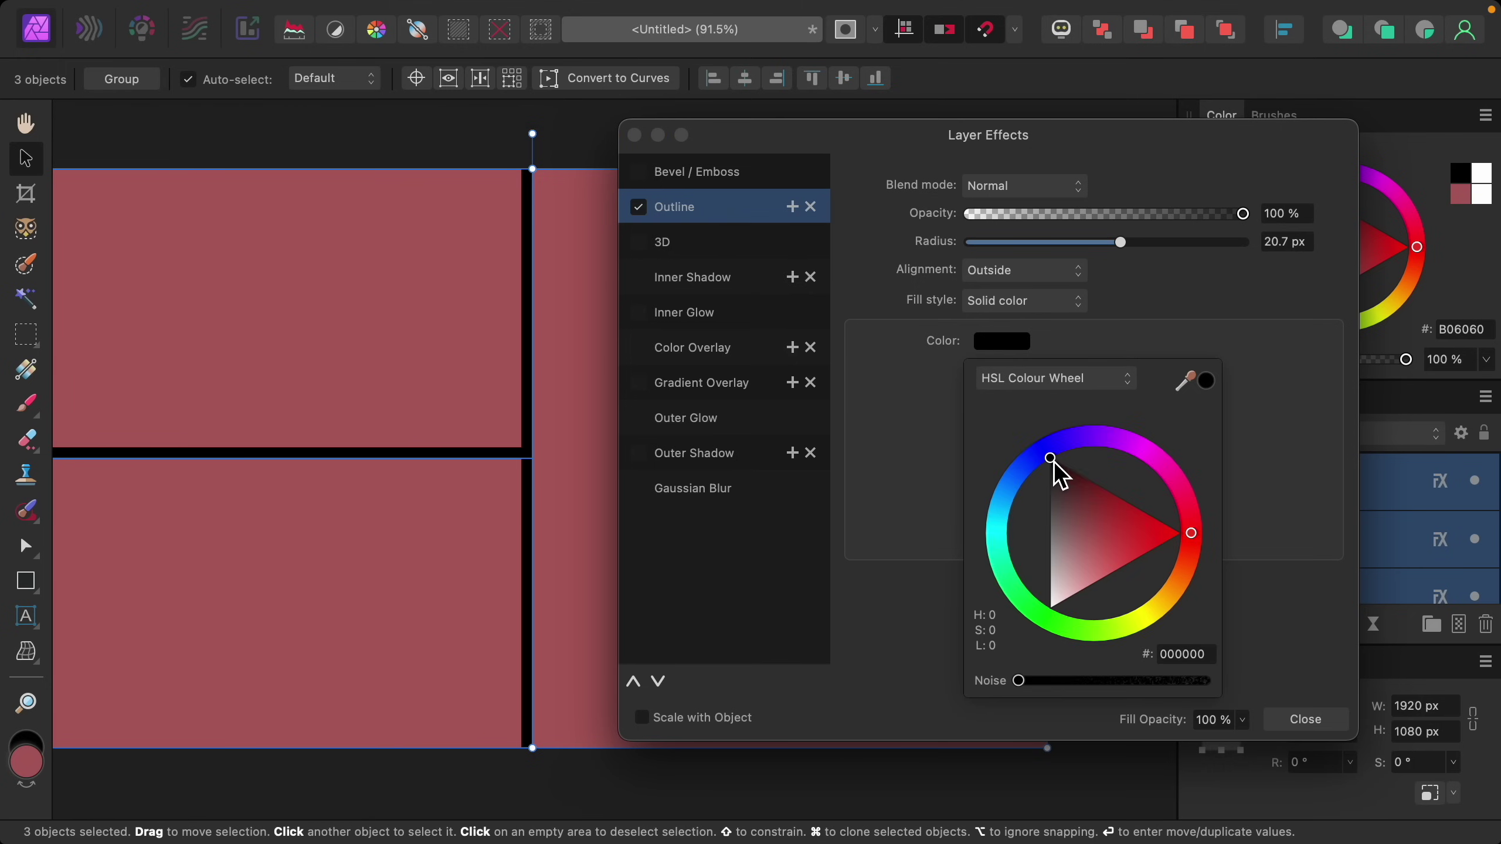
drag(1056, 469, 1050, 609)
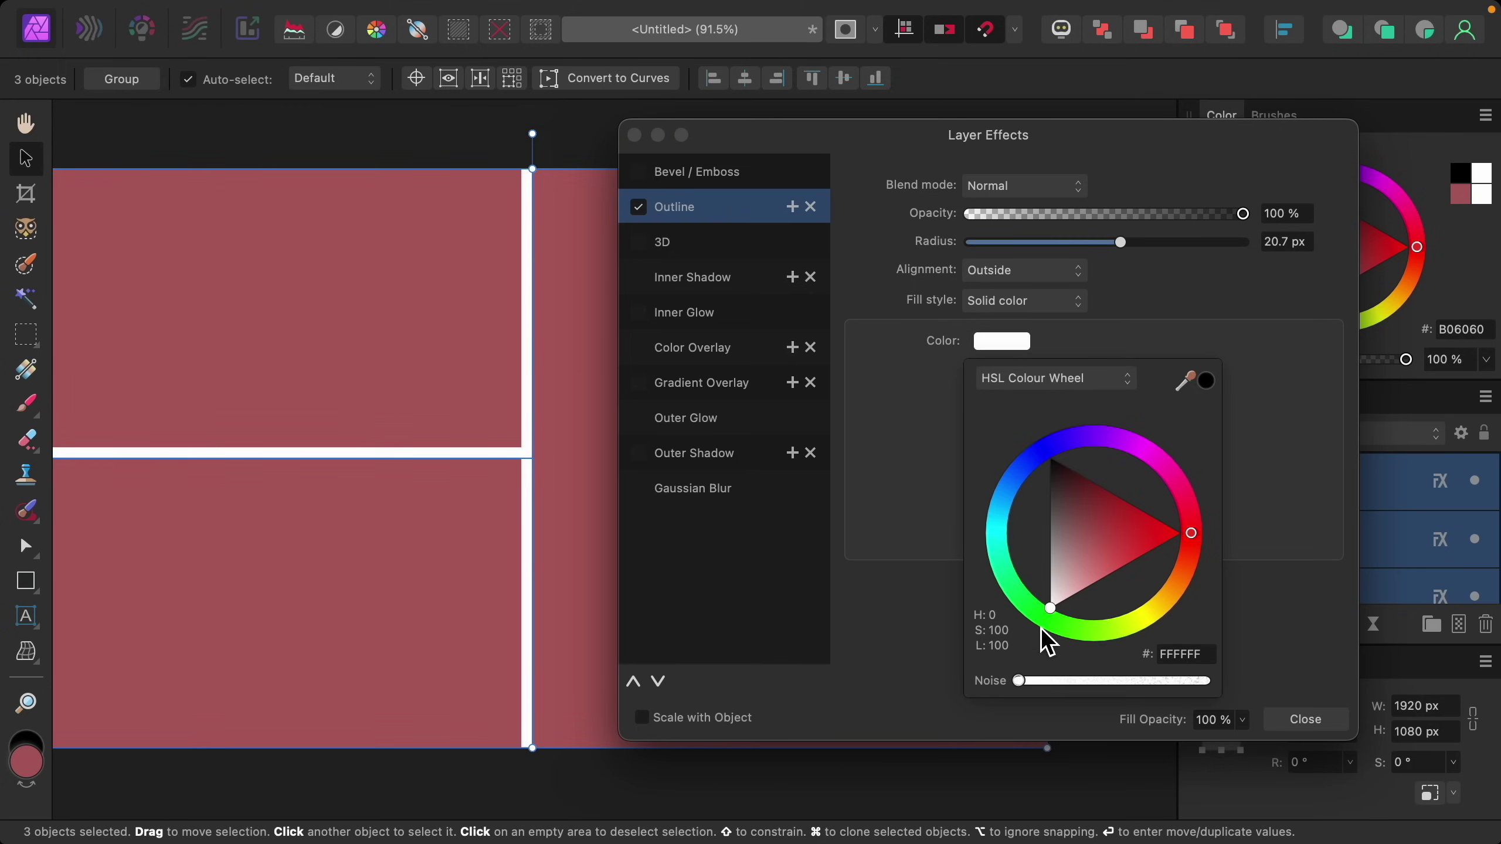
click(1140, 298)
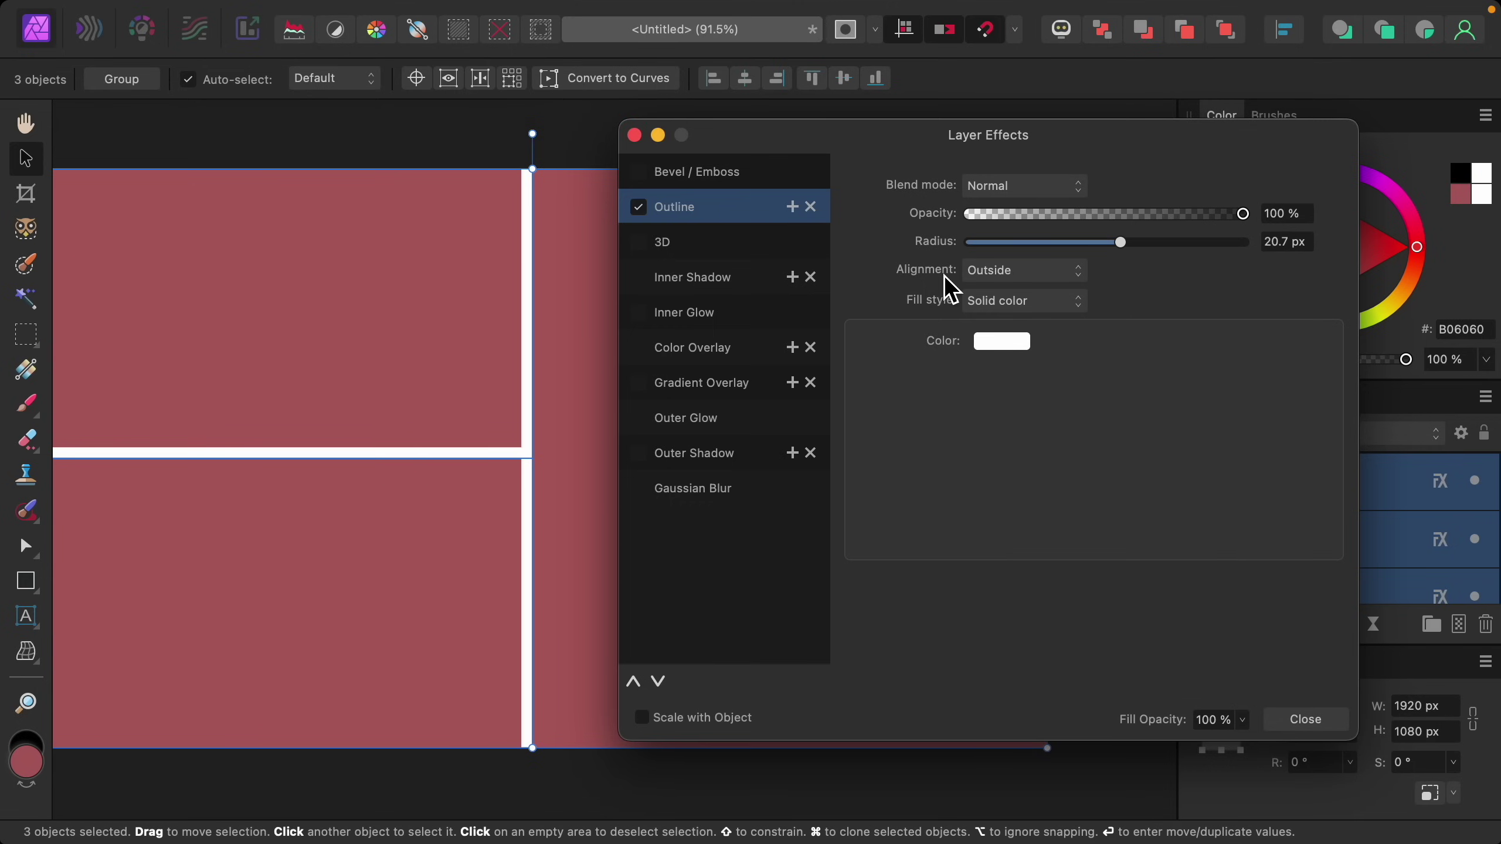
scroll(566, 388, down, 3)
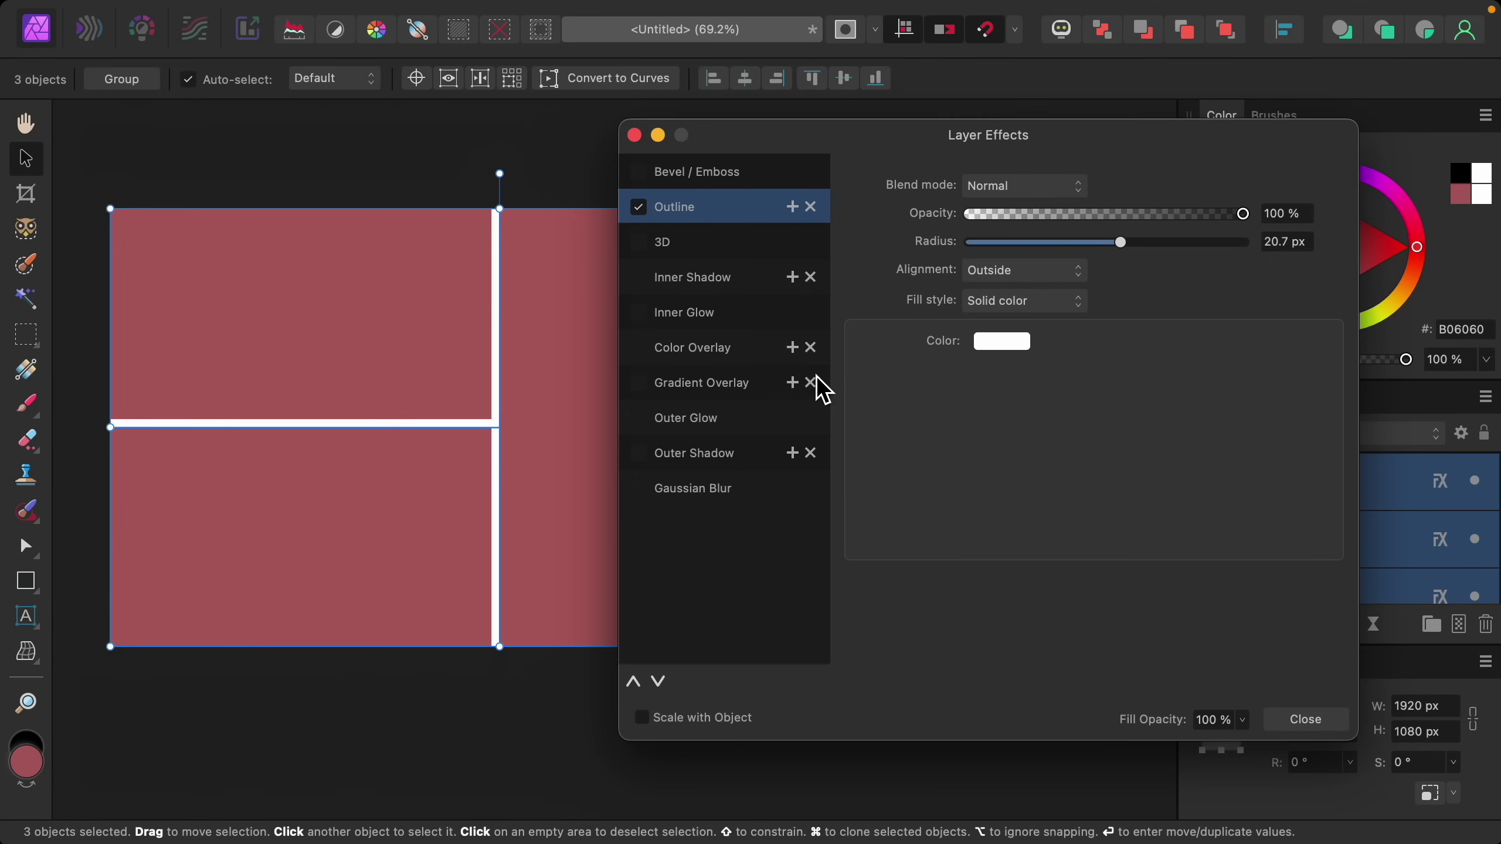
click(993, 273)
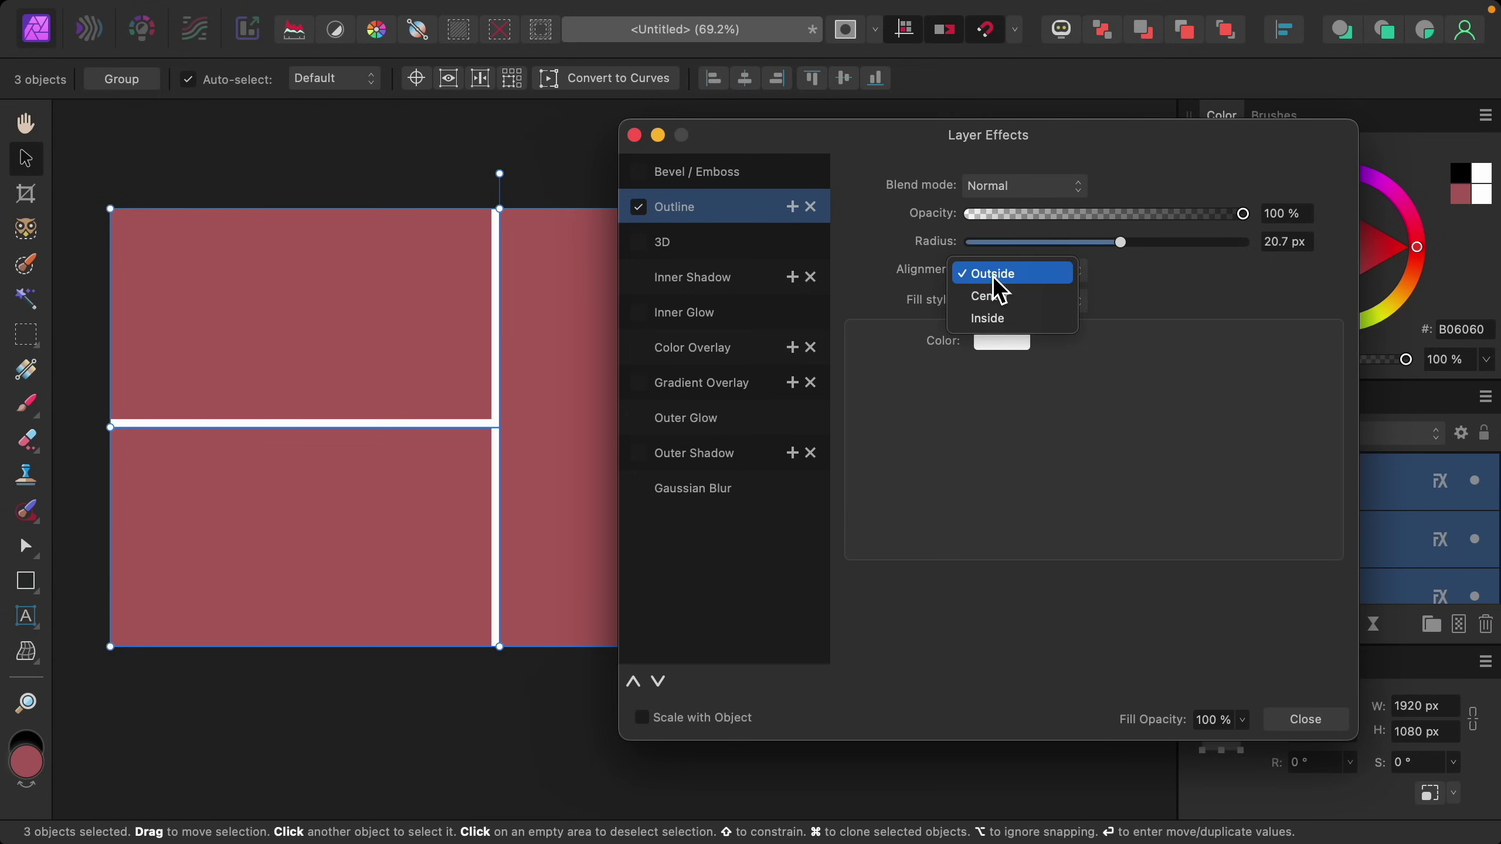
click(1027, 301)
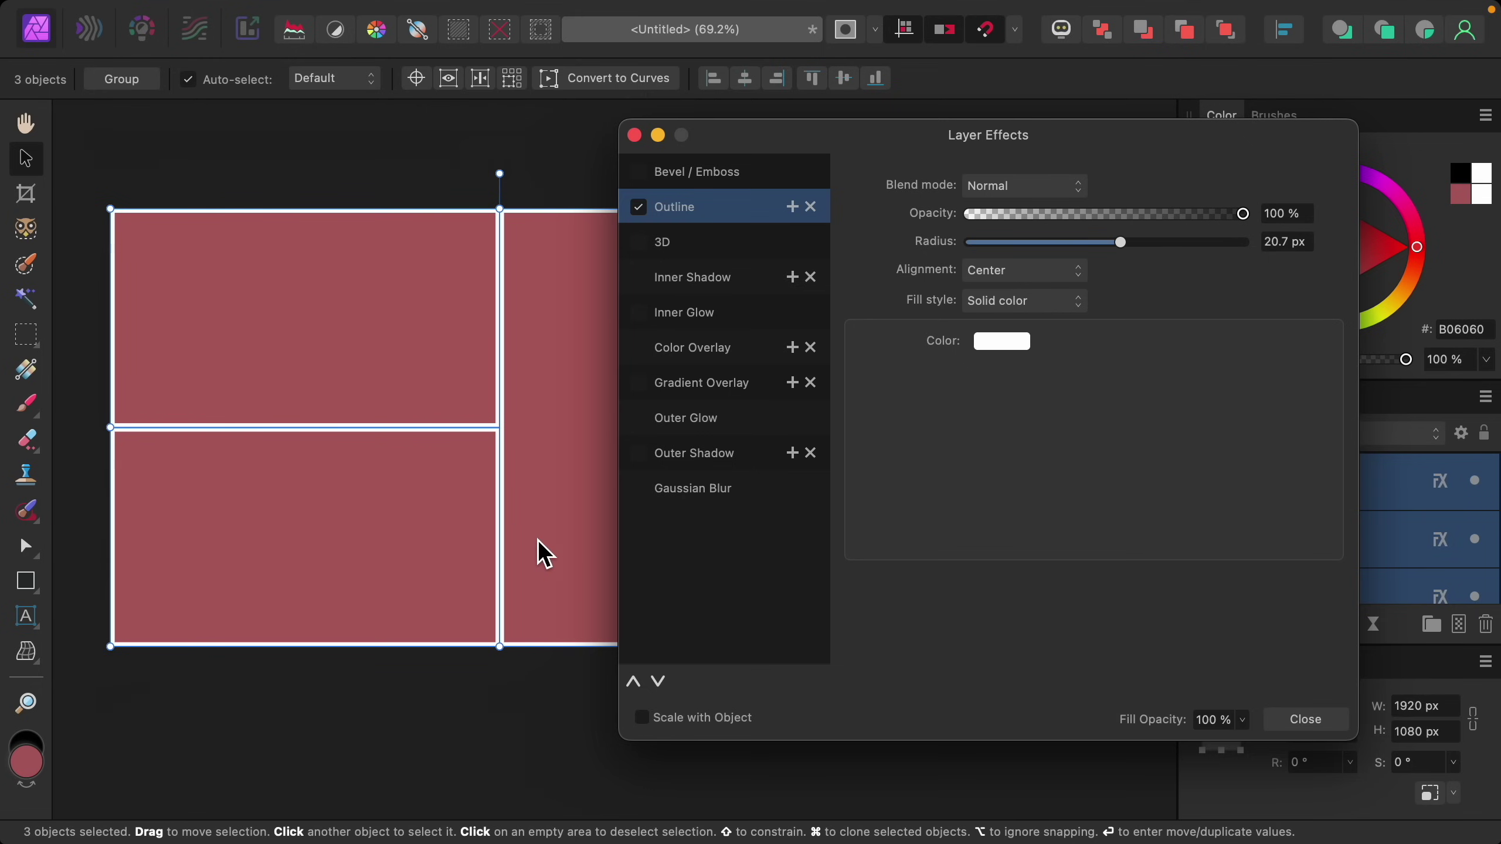
click(1305, 719)
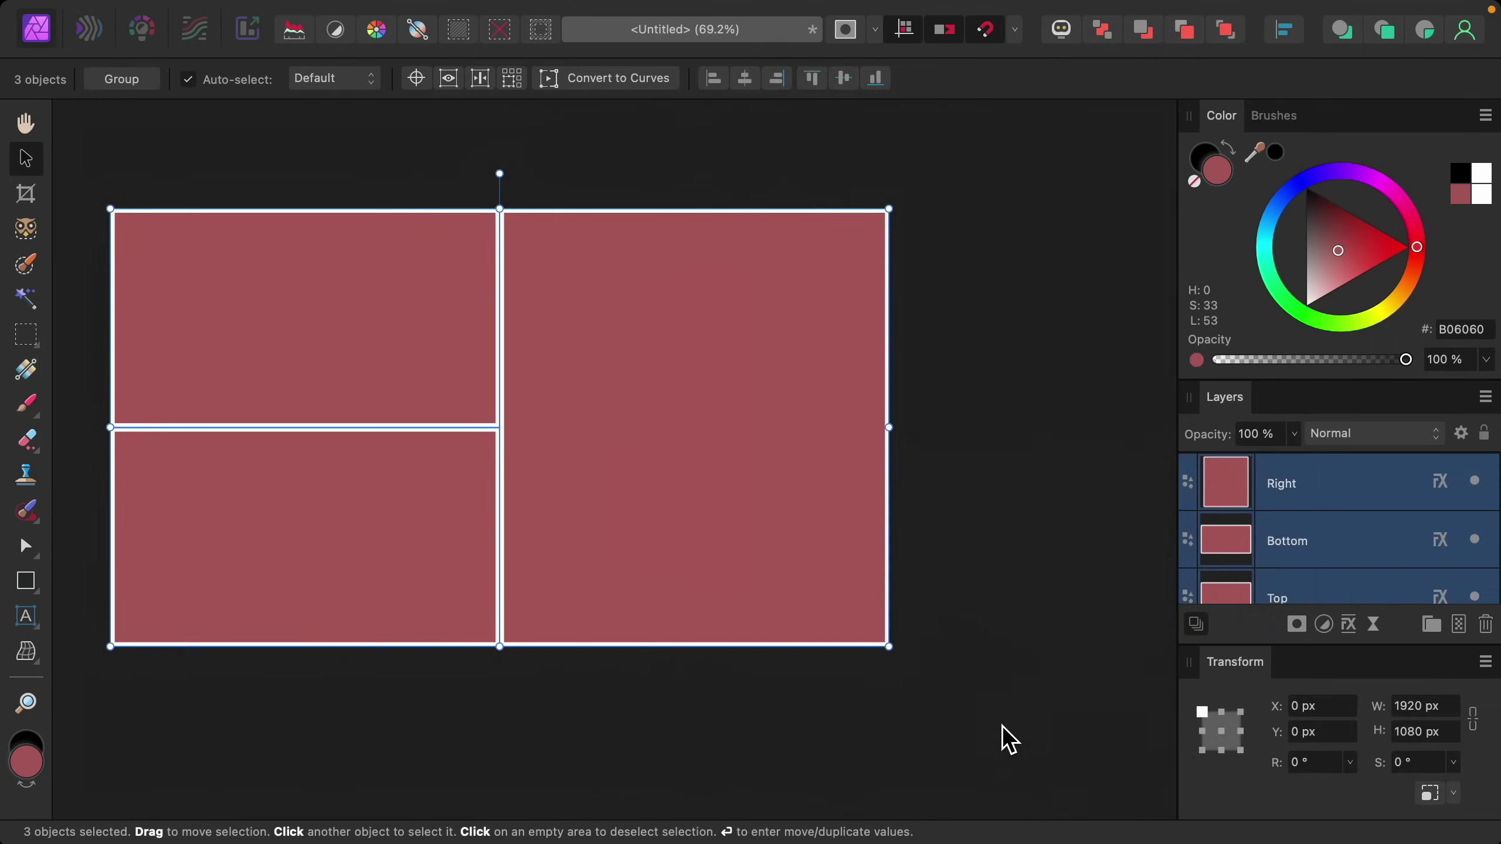
click(1005, 737)
scroll(1005, 737, left, 3)
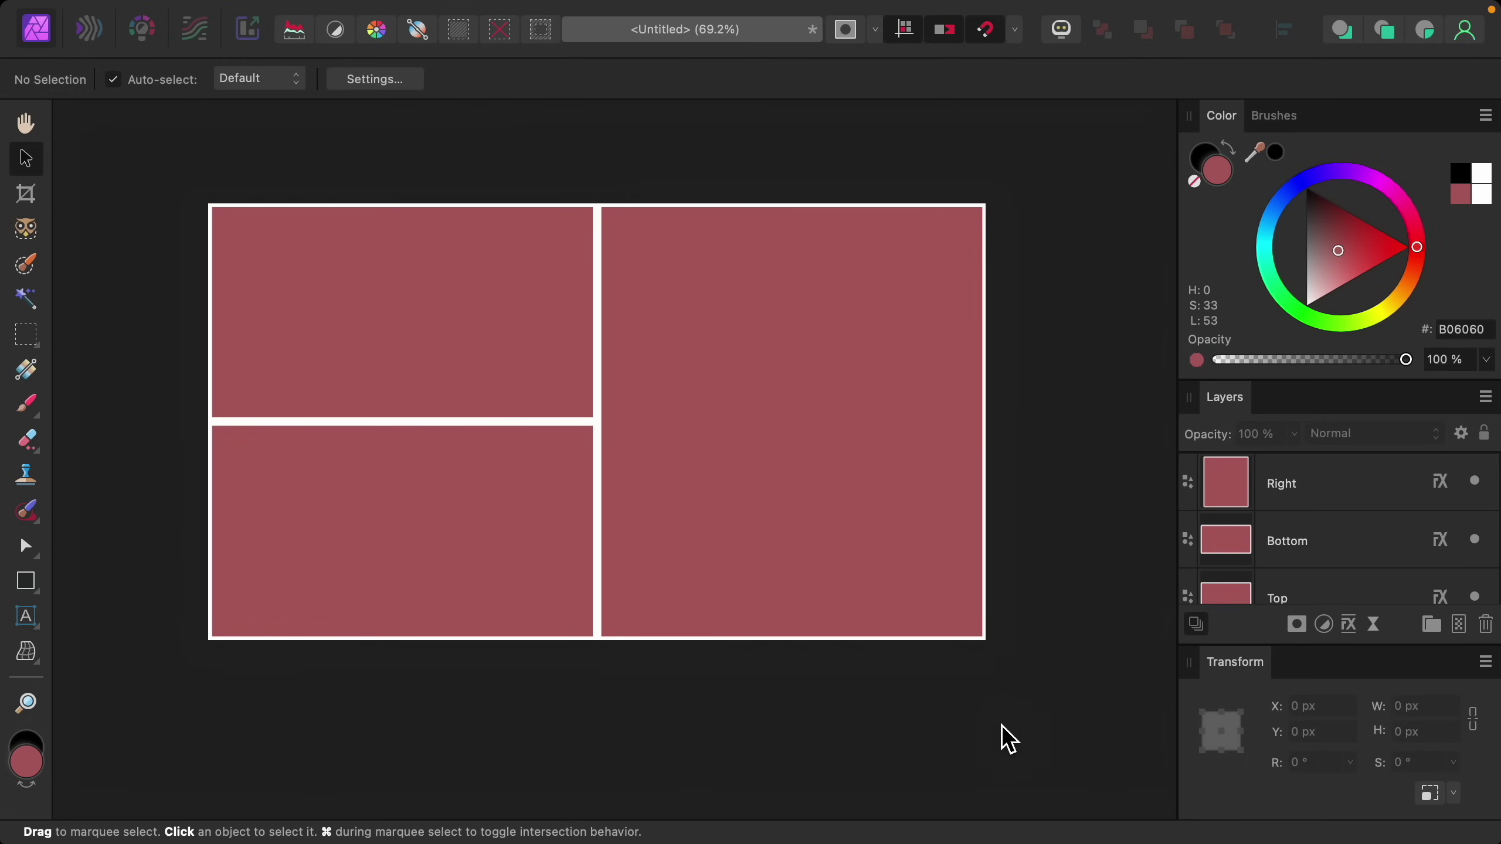
Step: Draw another dusty-red rectangle spanning the full 1920 × 1080 canvas above the three panels
click(37, 585)
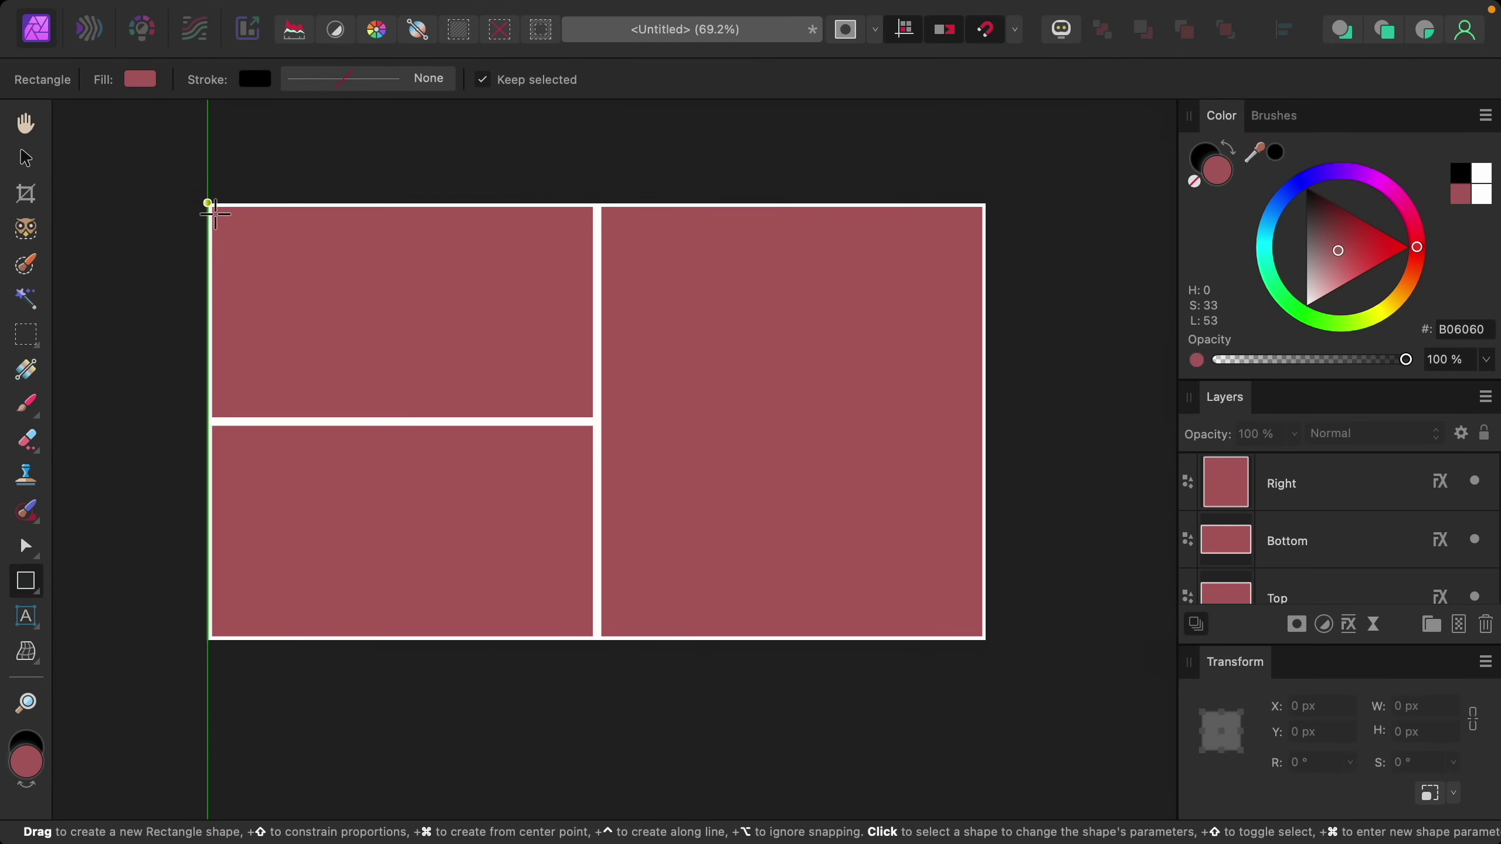
drag(208, 204, 987, 641)
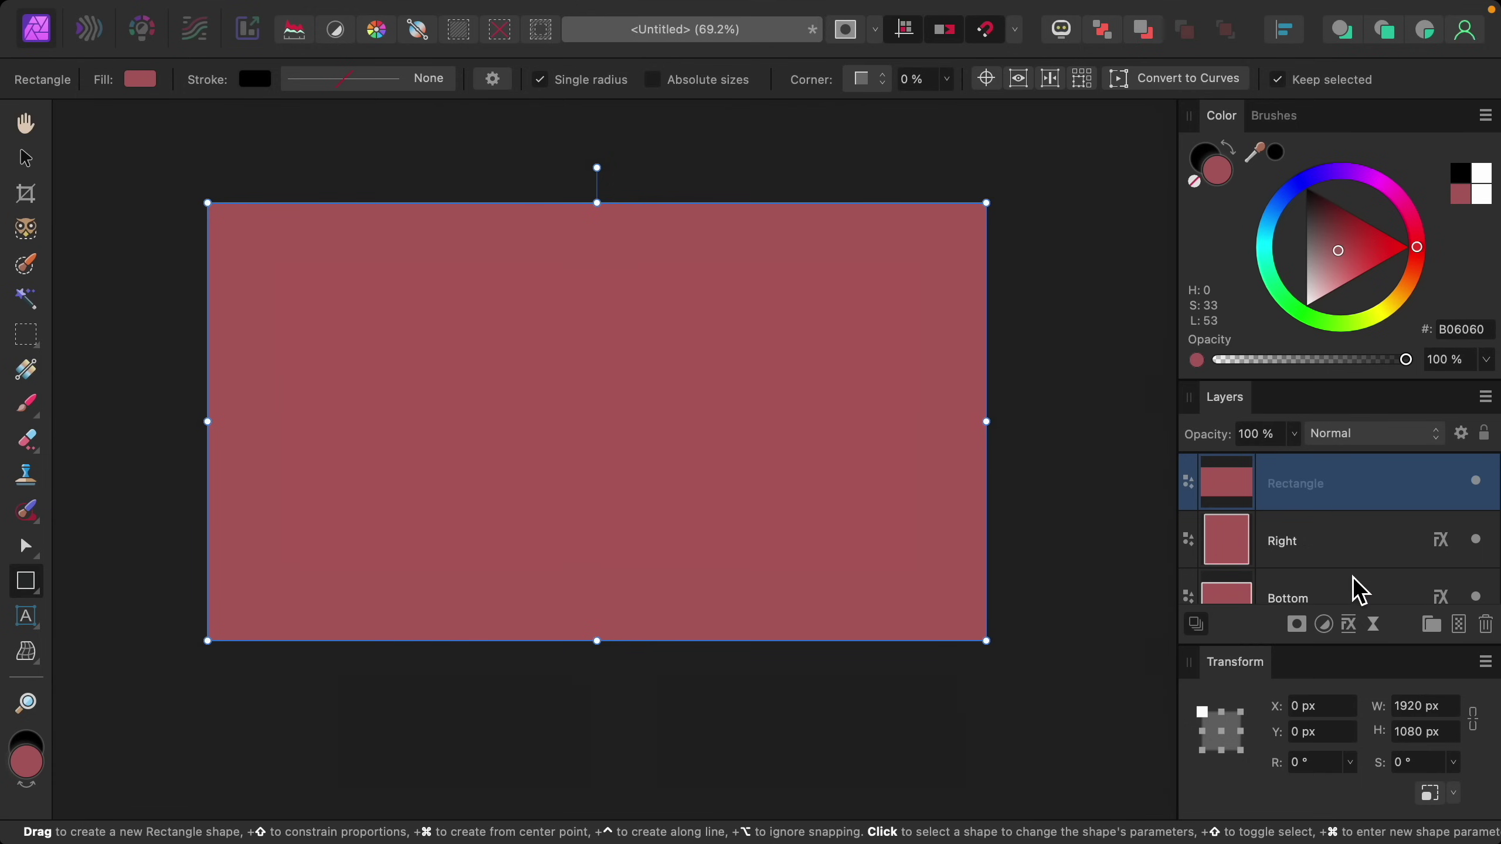
Step: Give the new rectangle a white Outline effect of about 20.6 px aligned Inside
click(1350, 627)
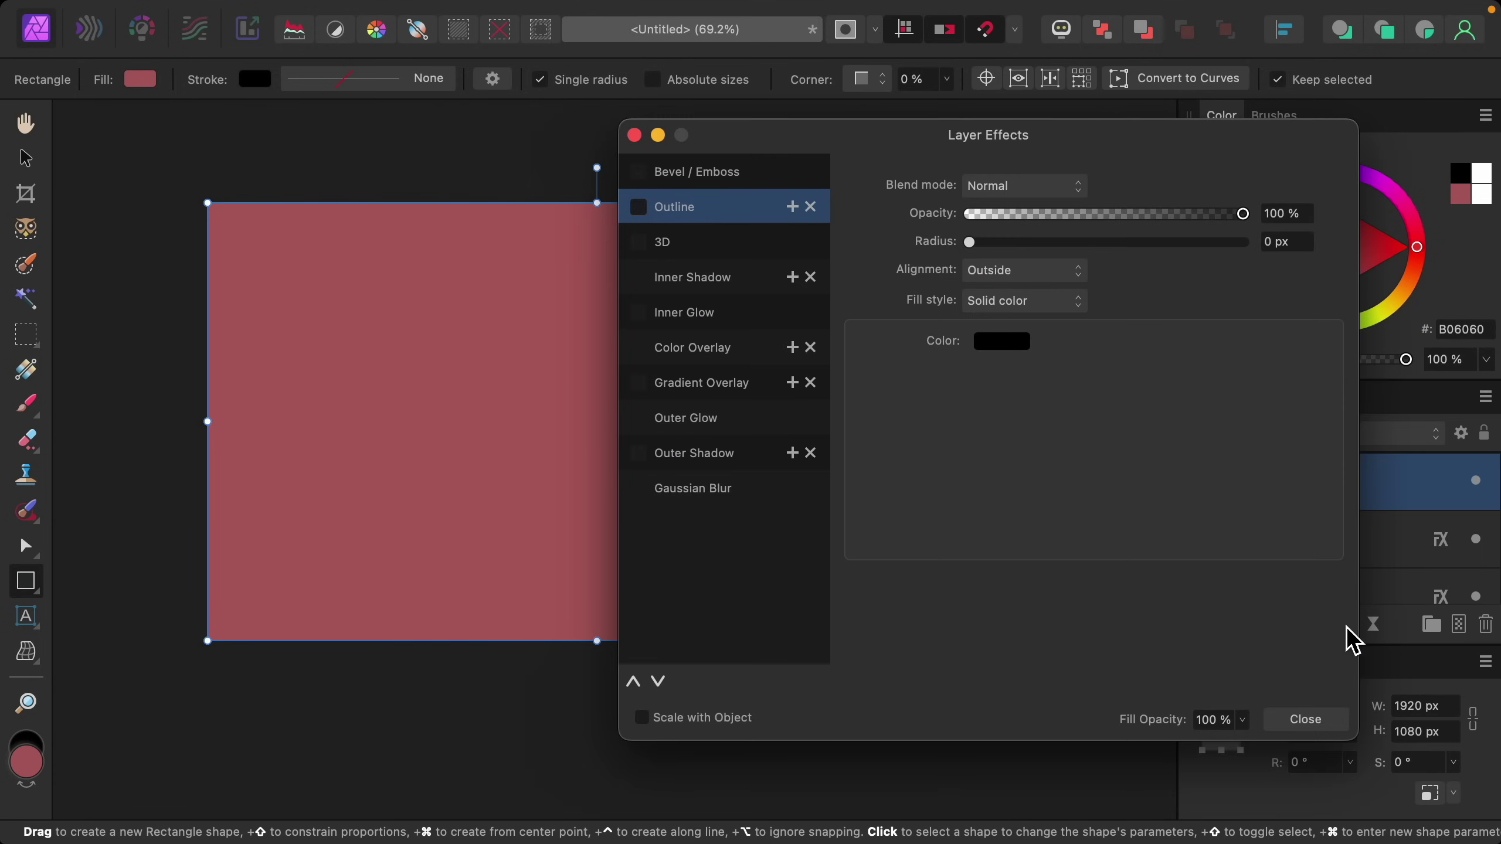
drag(973, 244, 1126, 265)
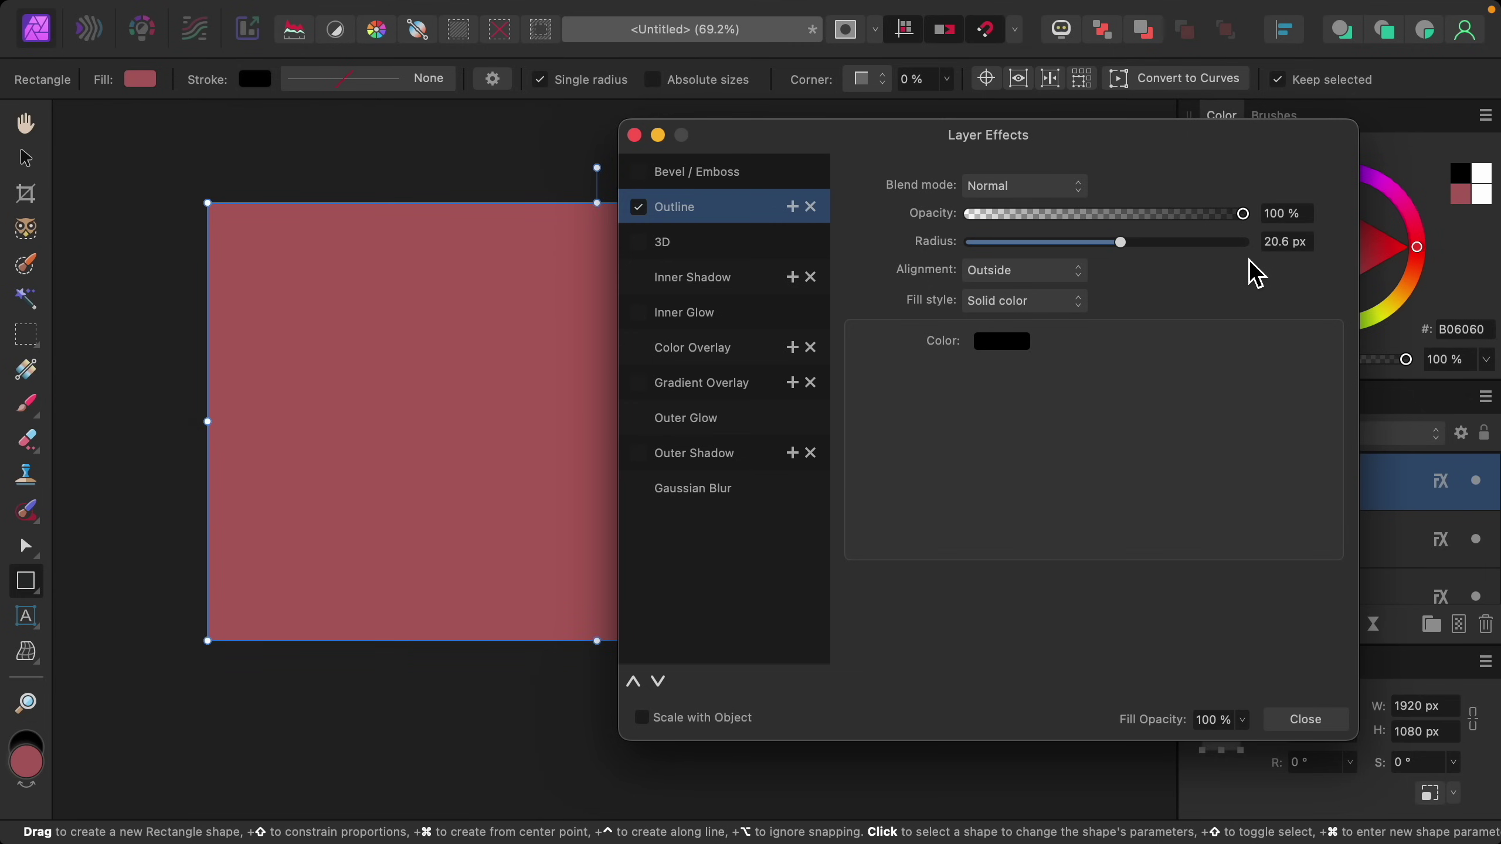
click(1006, 345)
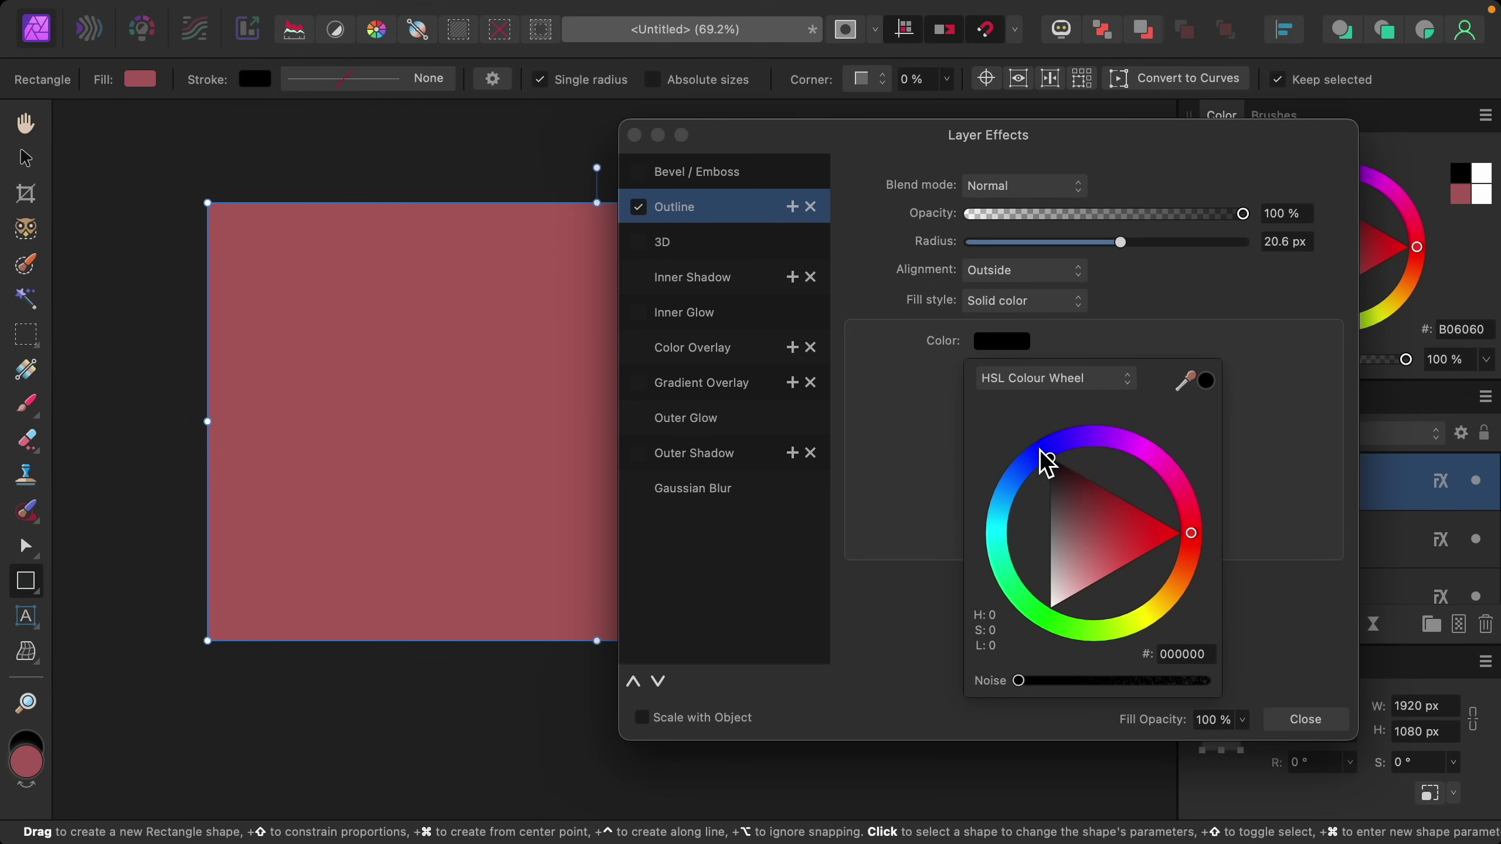
drag(1042, 460, 1033, 650)
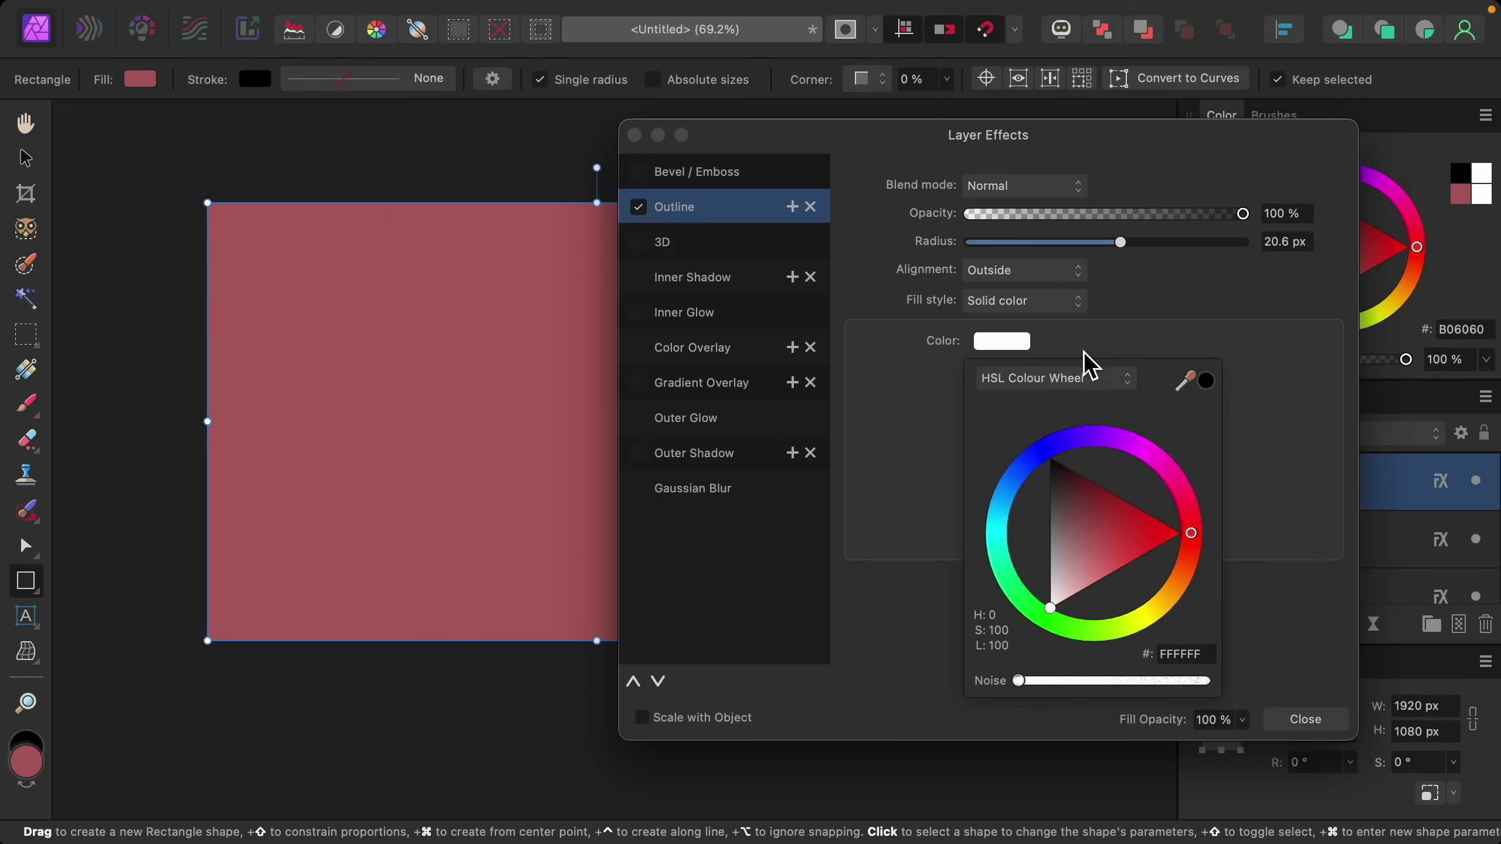
click(1033, 281)
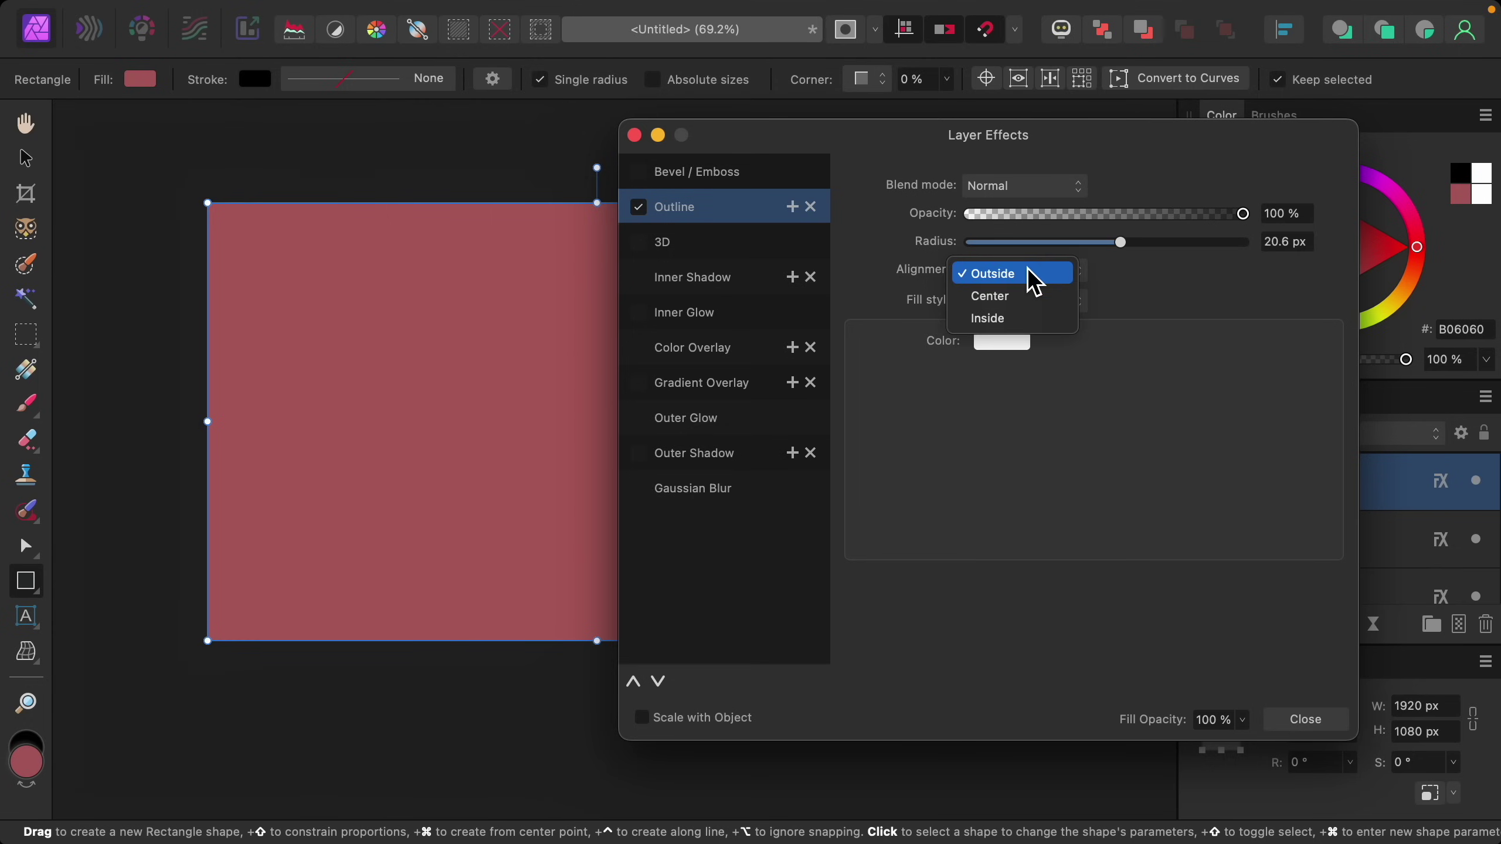
click(1055, 320)
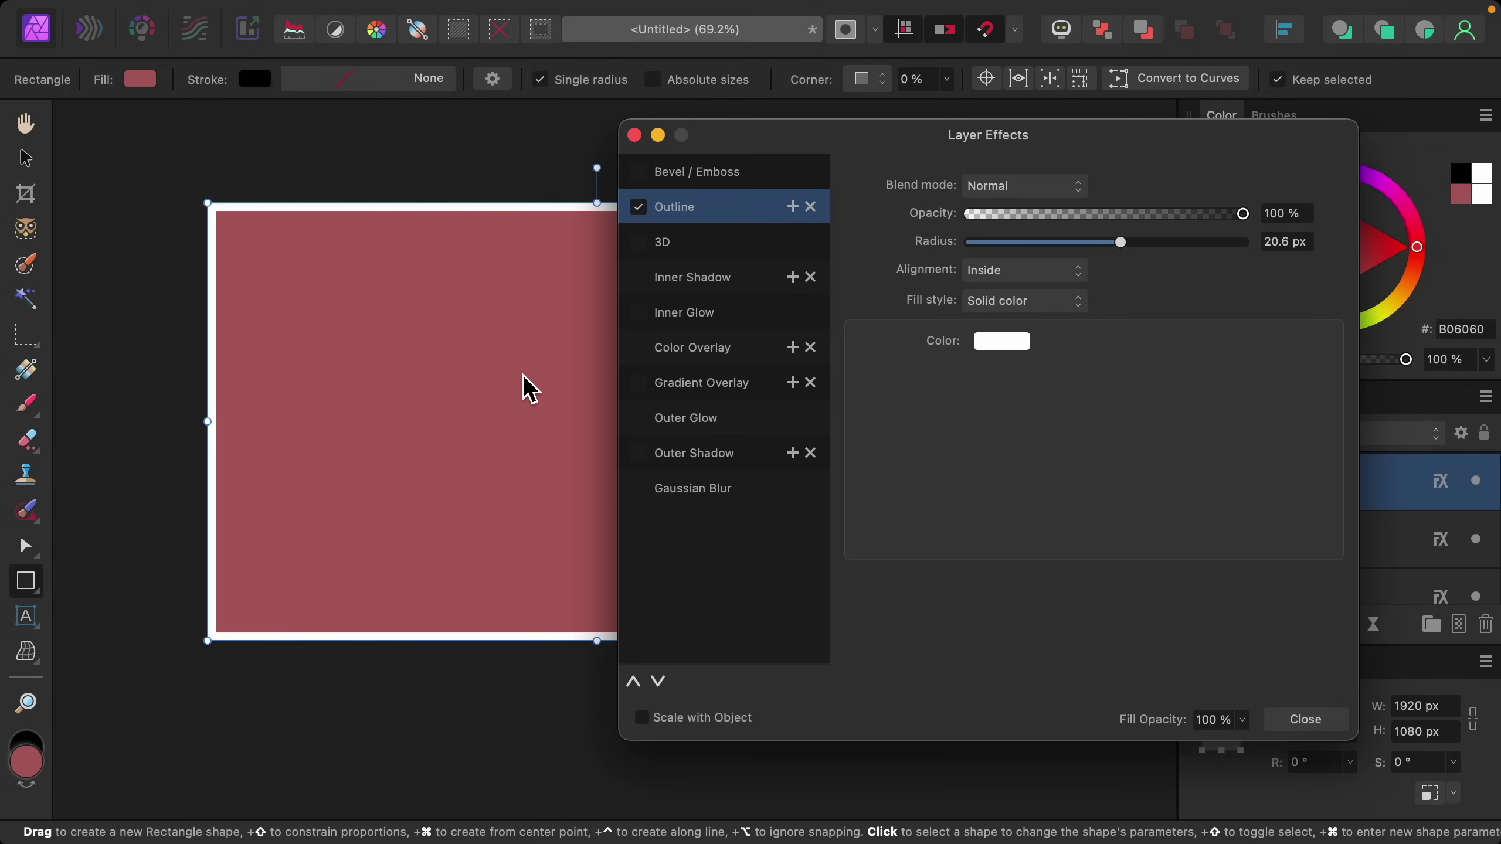
Step: Set the rectangle's Fill Opacity to 0% and close Layer Effects
scroll(553, 438, down, 2)
scroll(552, 438, right, 2)
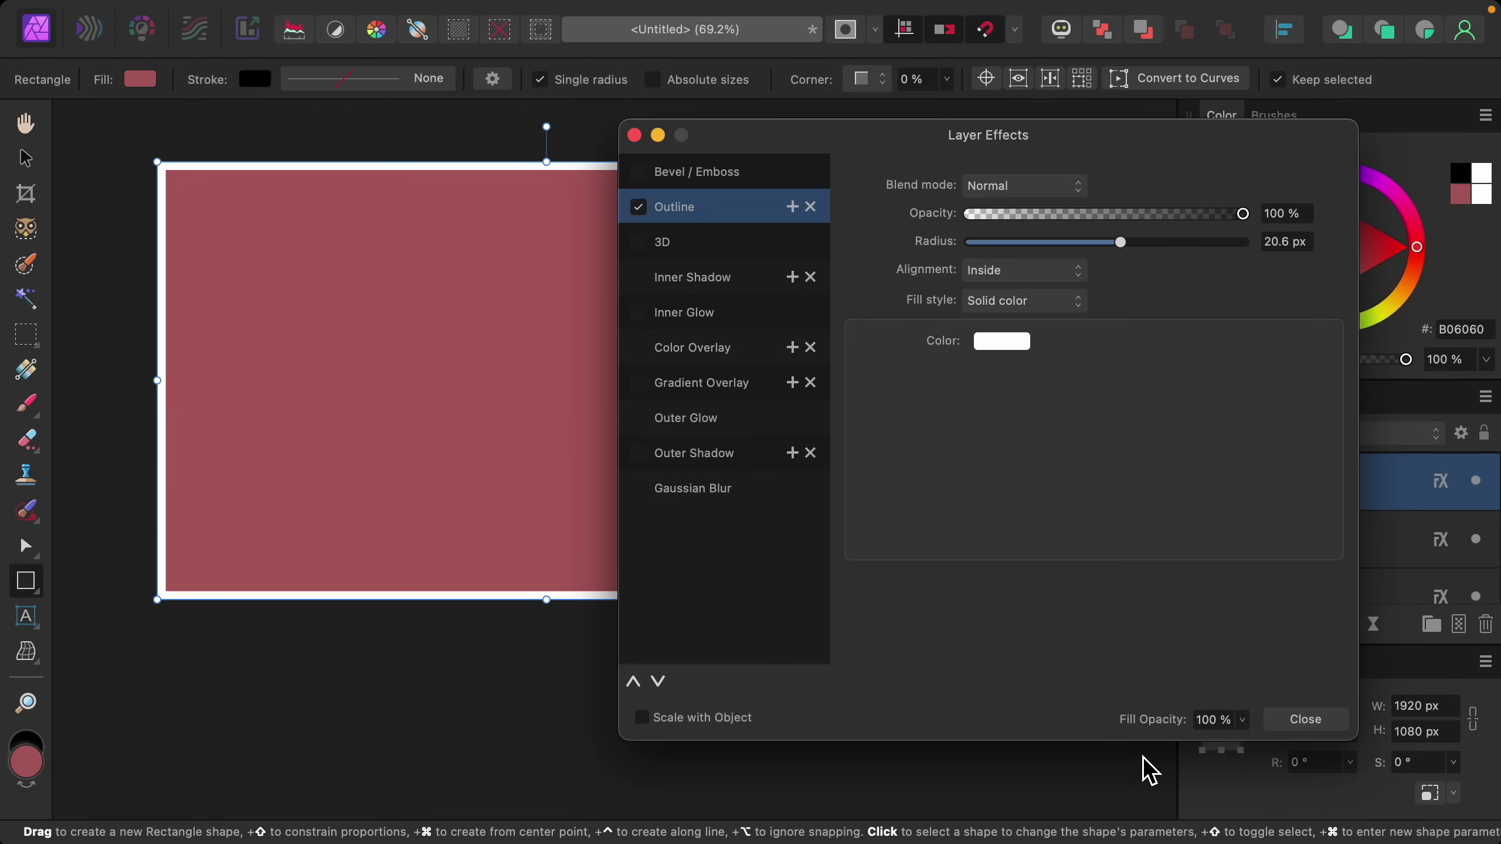
click(1244, 722)
drag(1243, 746, 1043, 757)
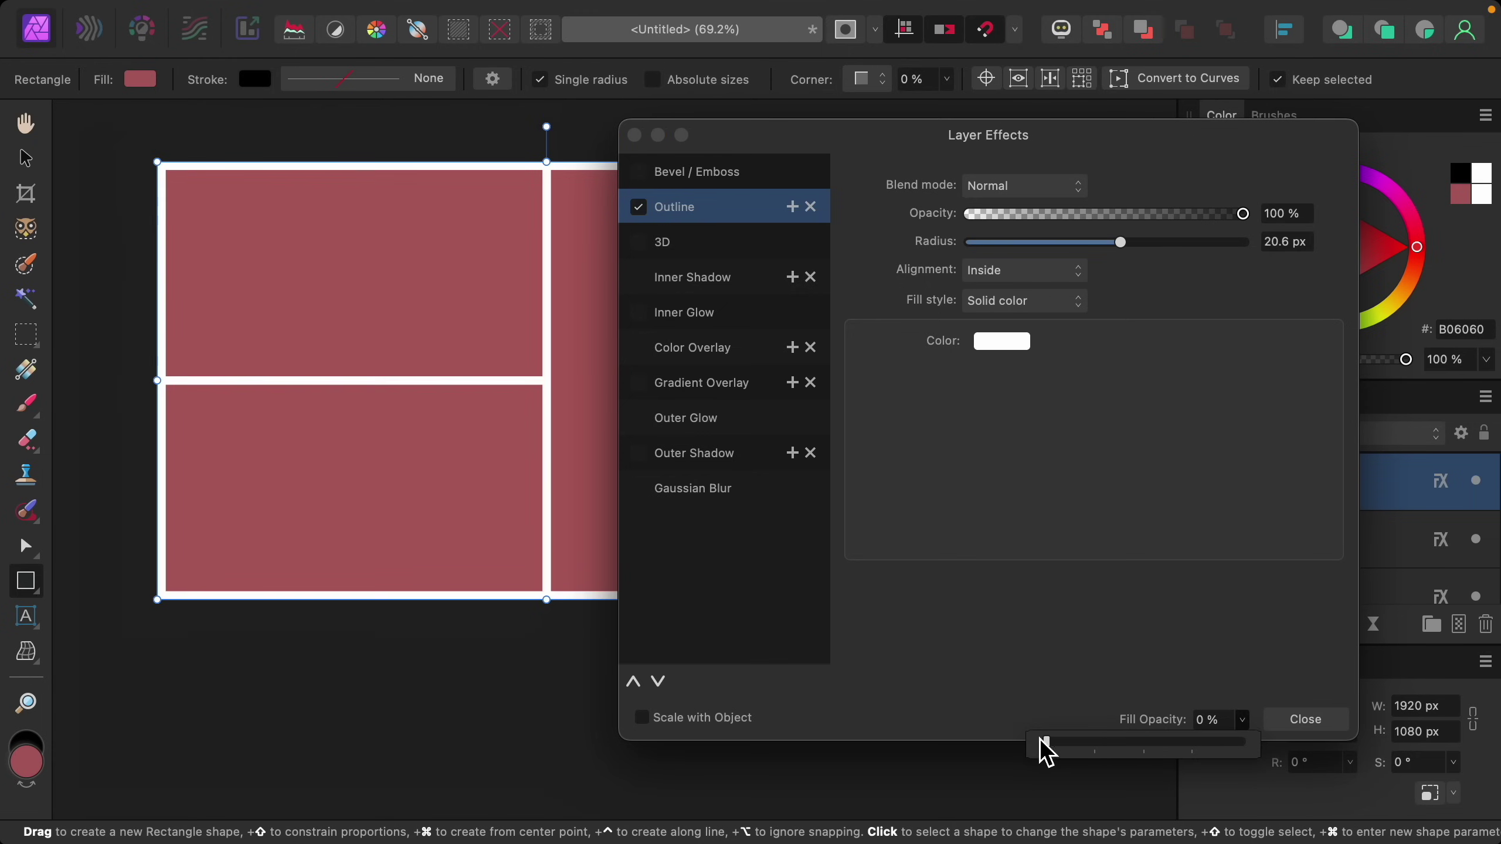
click(1114, 688)
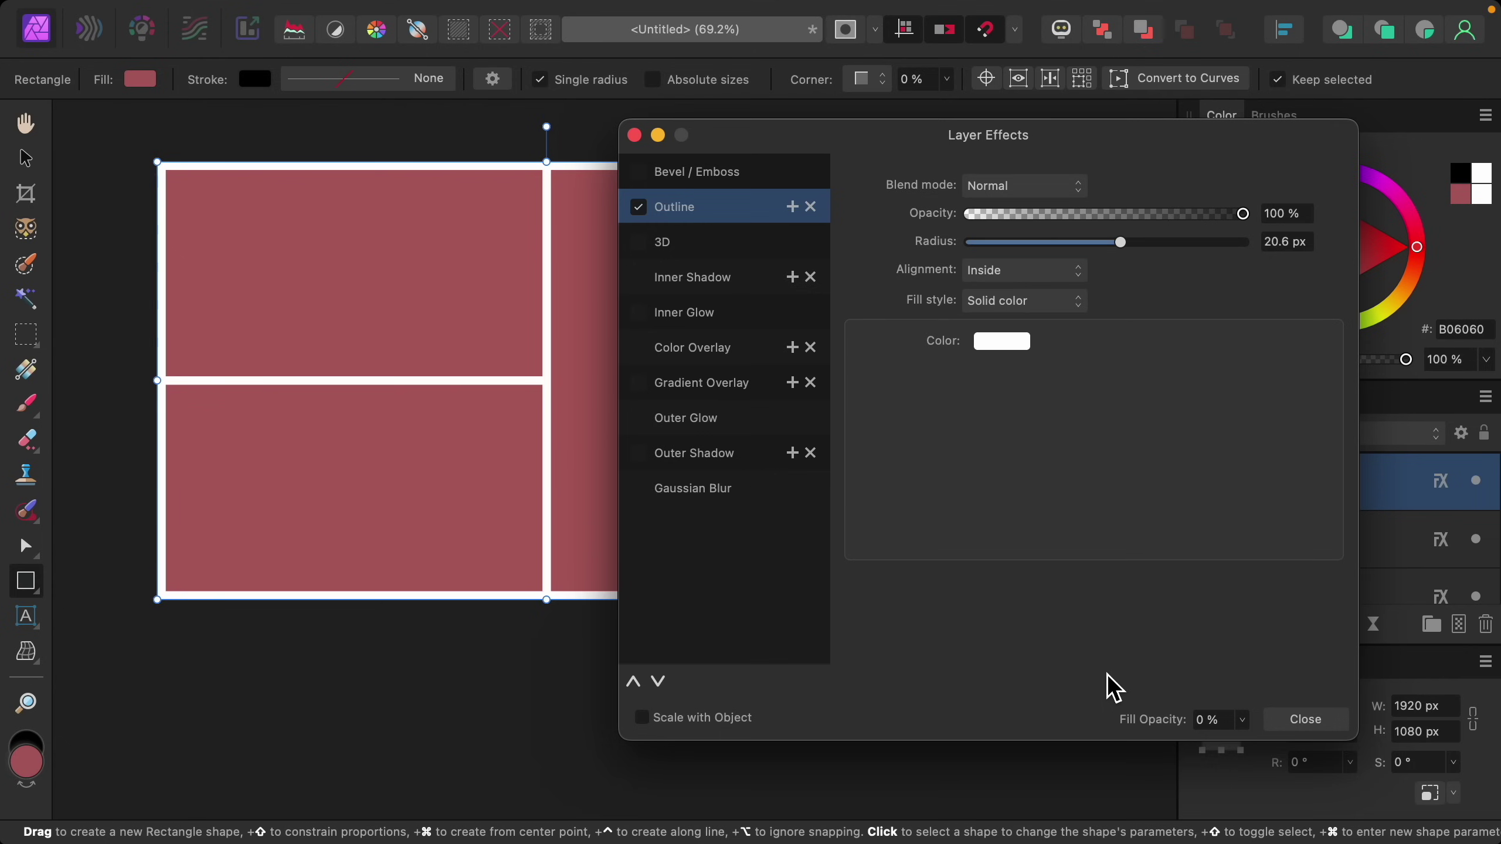
click(1298, 728)
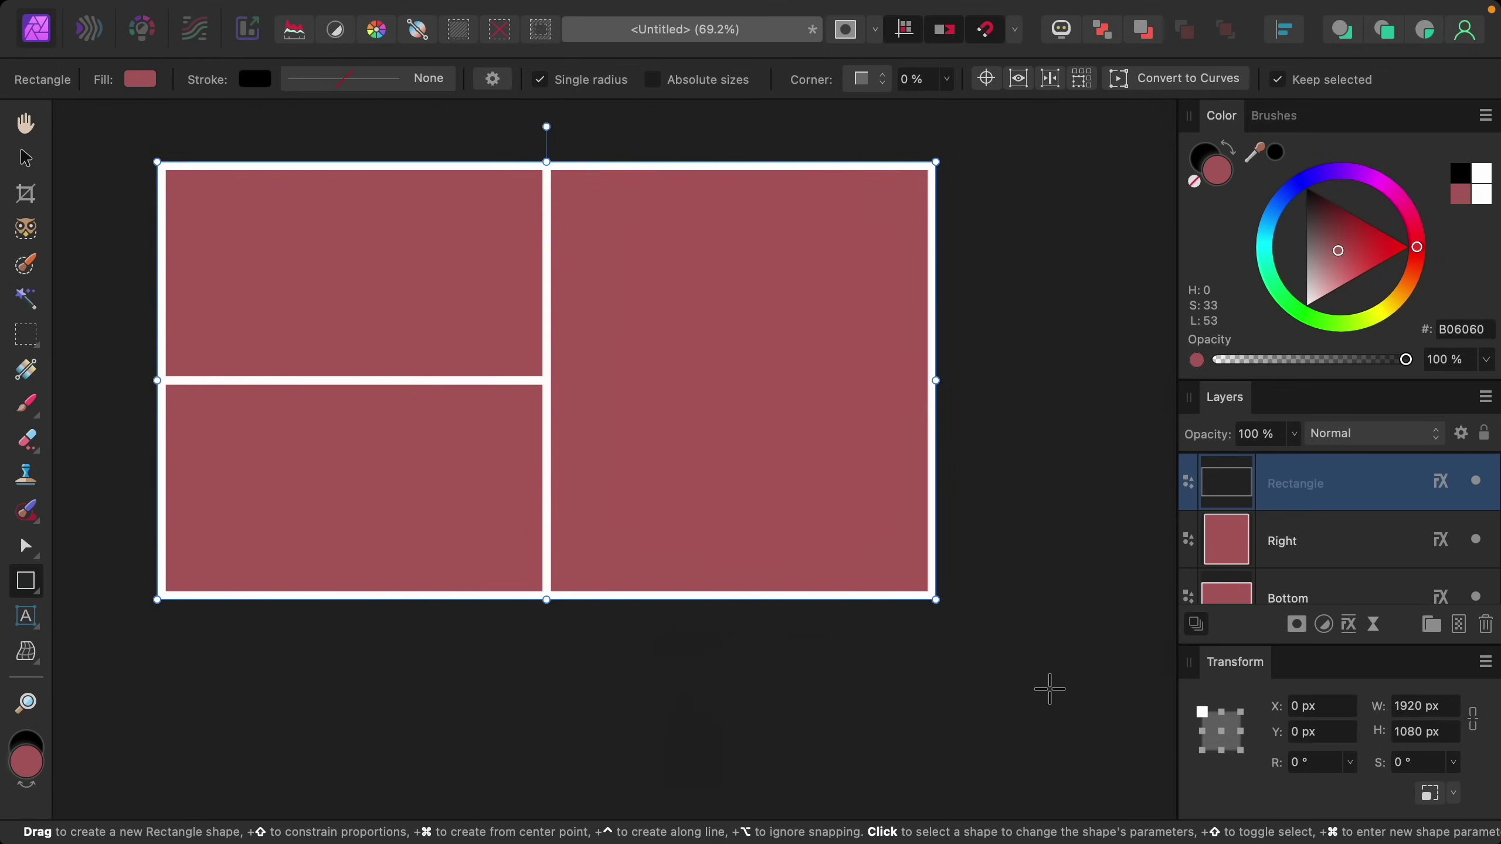
Step: Use File > Place to load 1.jpg, 2.jpg and 3.jpg from Exercise Files for placing
scroll(1029, 683, up, 2)
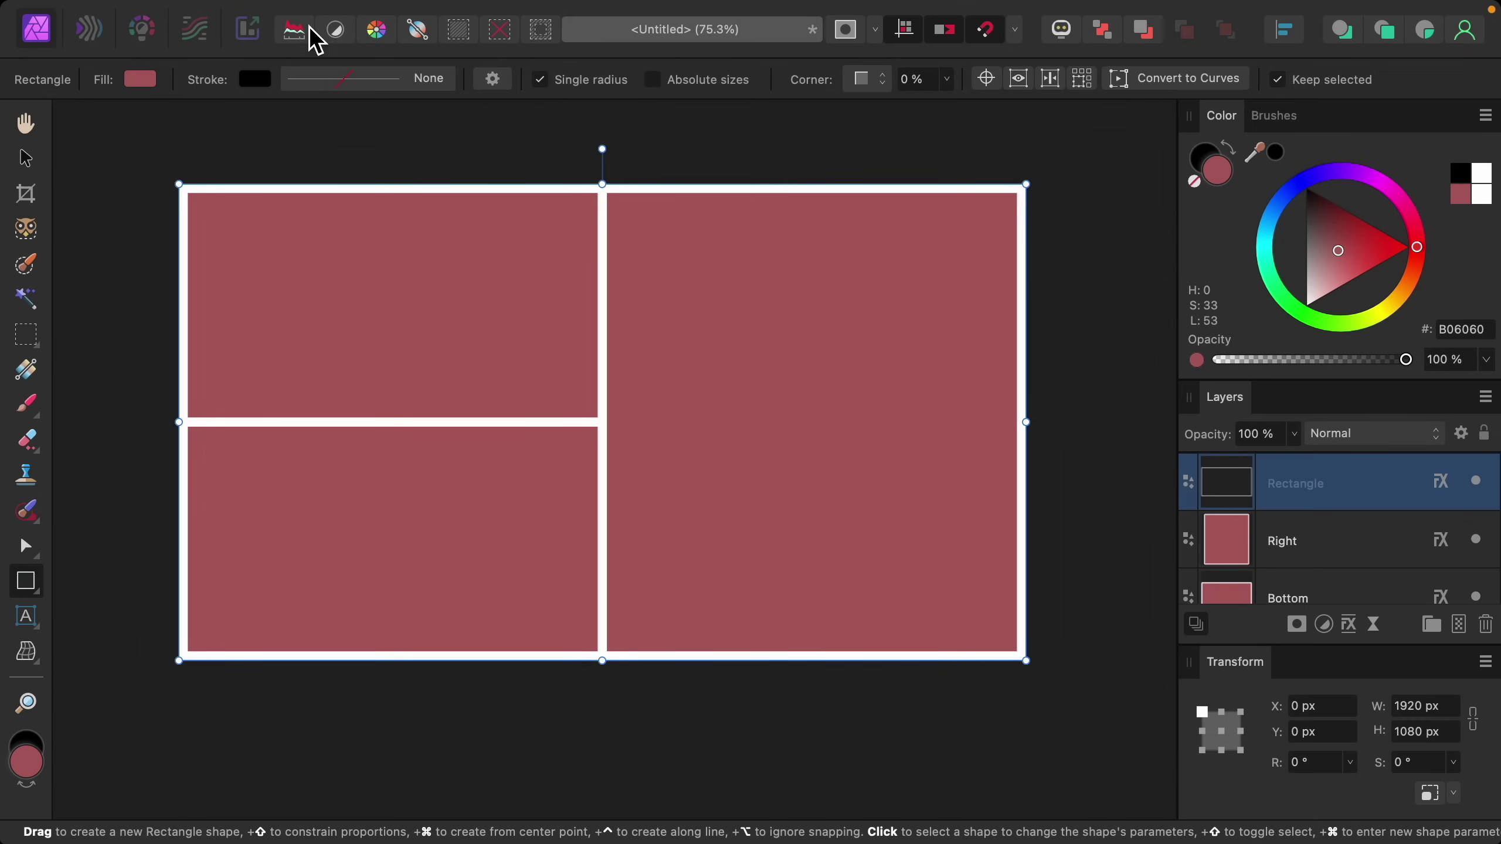
mouse_move(295, 10)
click(226, 14)
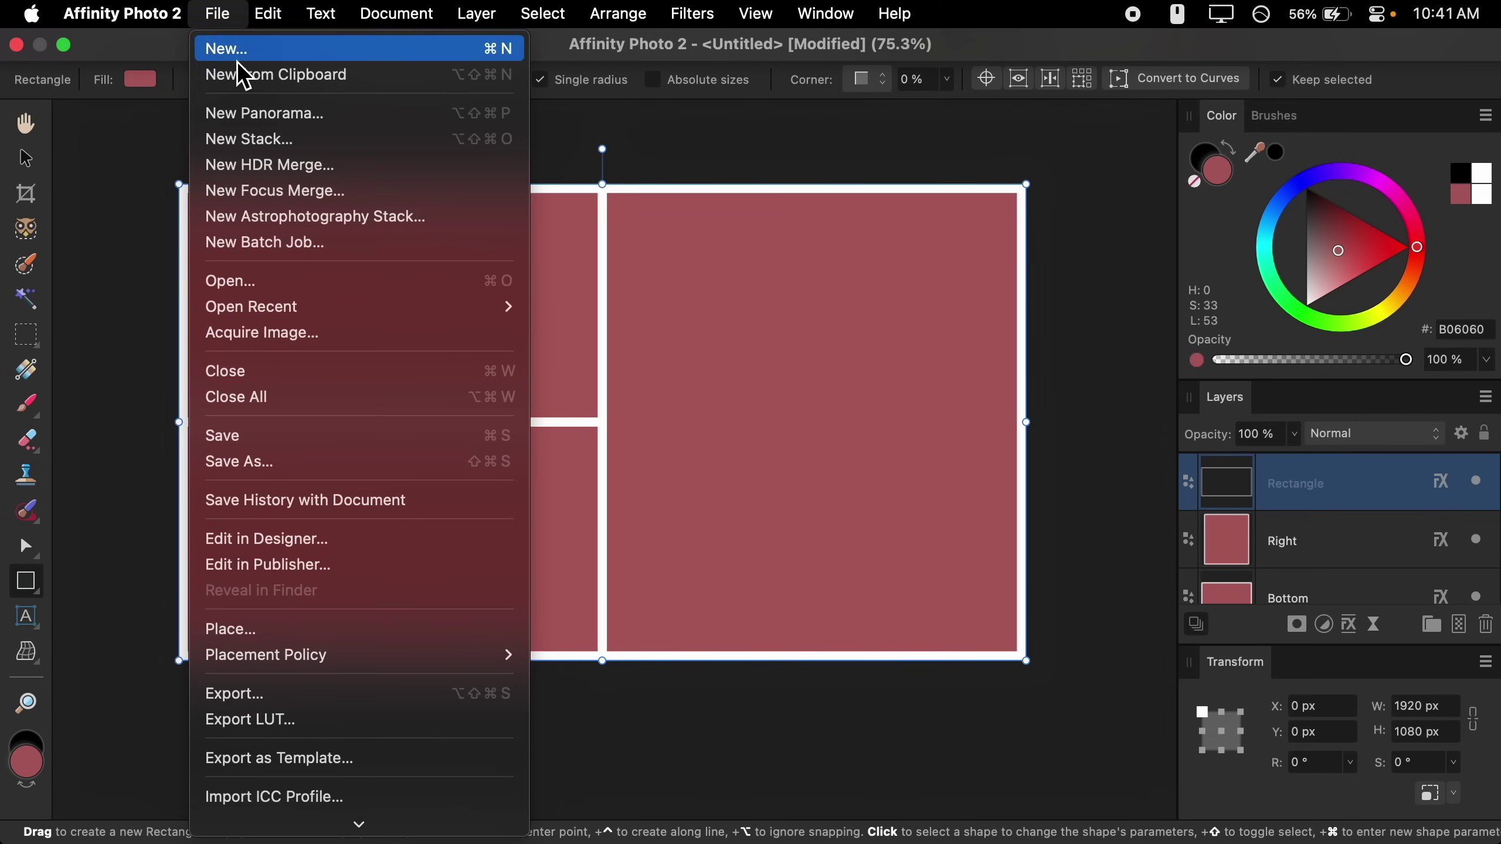
click(358, 628)
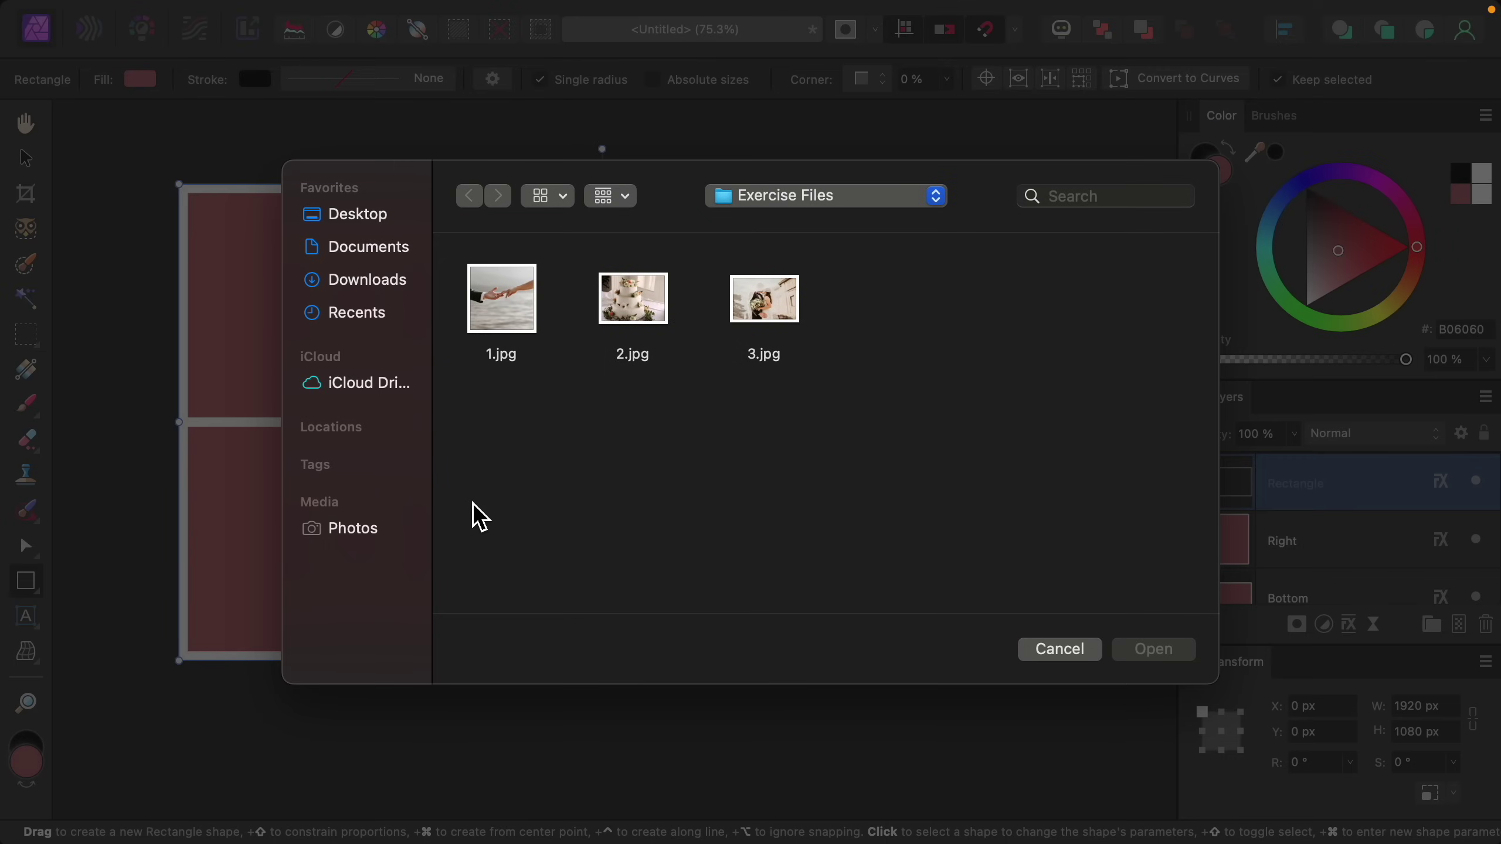
drag(470, 501, 810, 331)
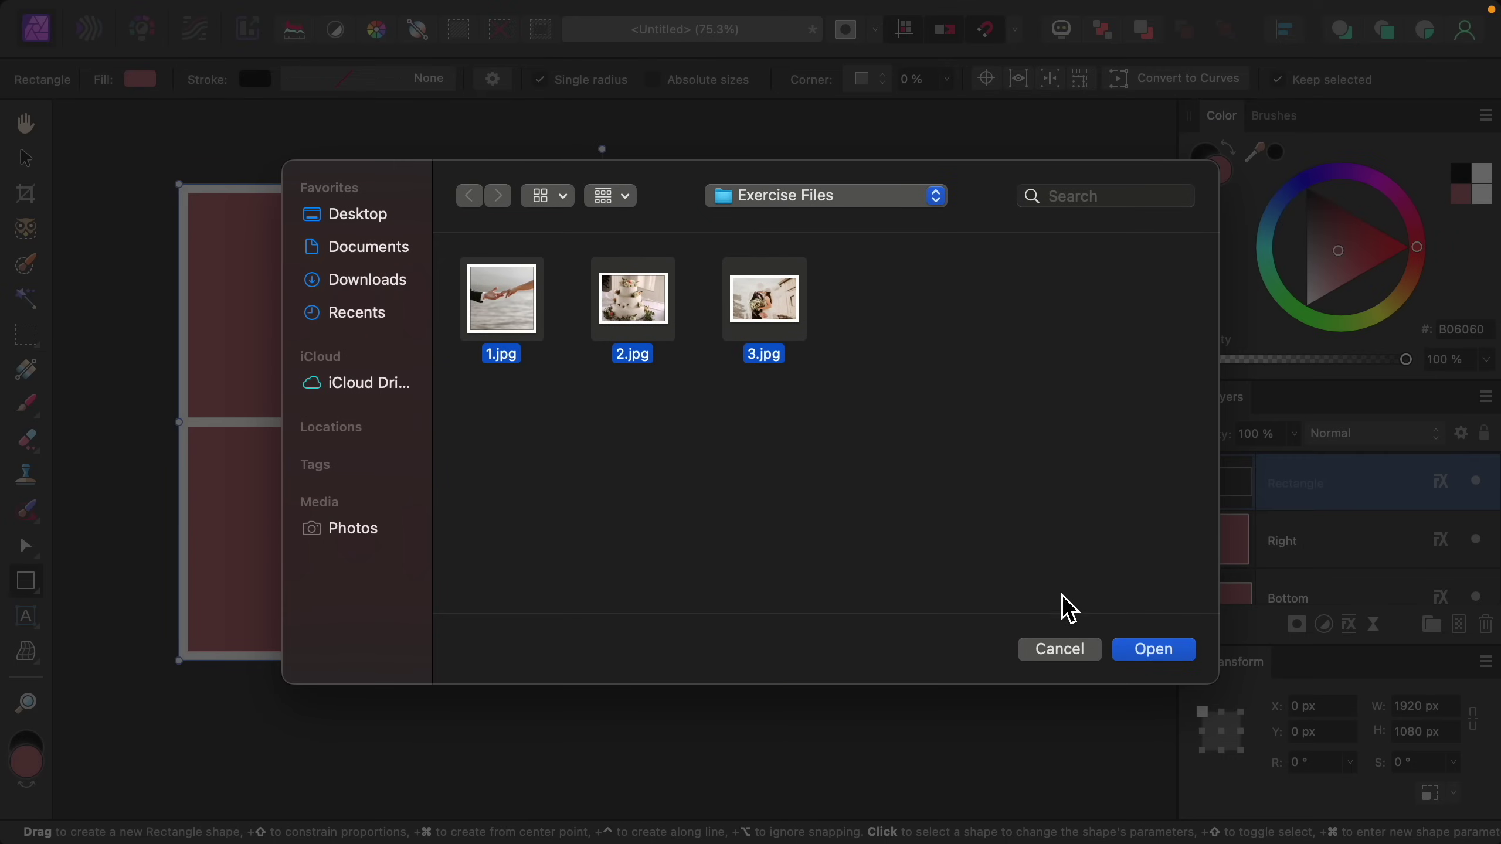
click(1157, 650)
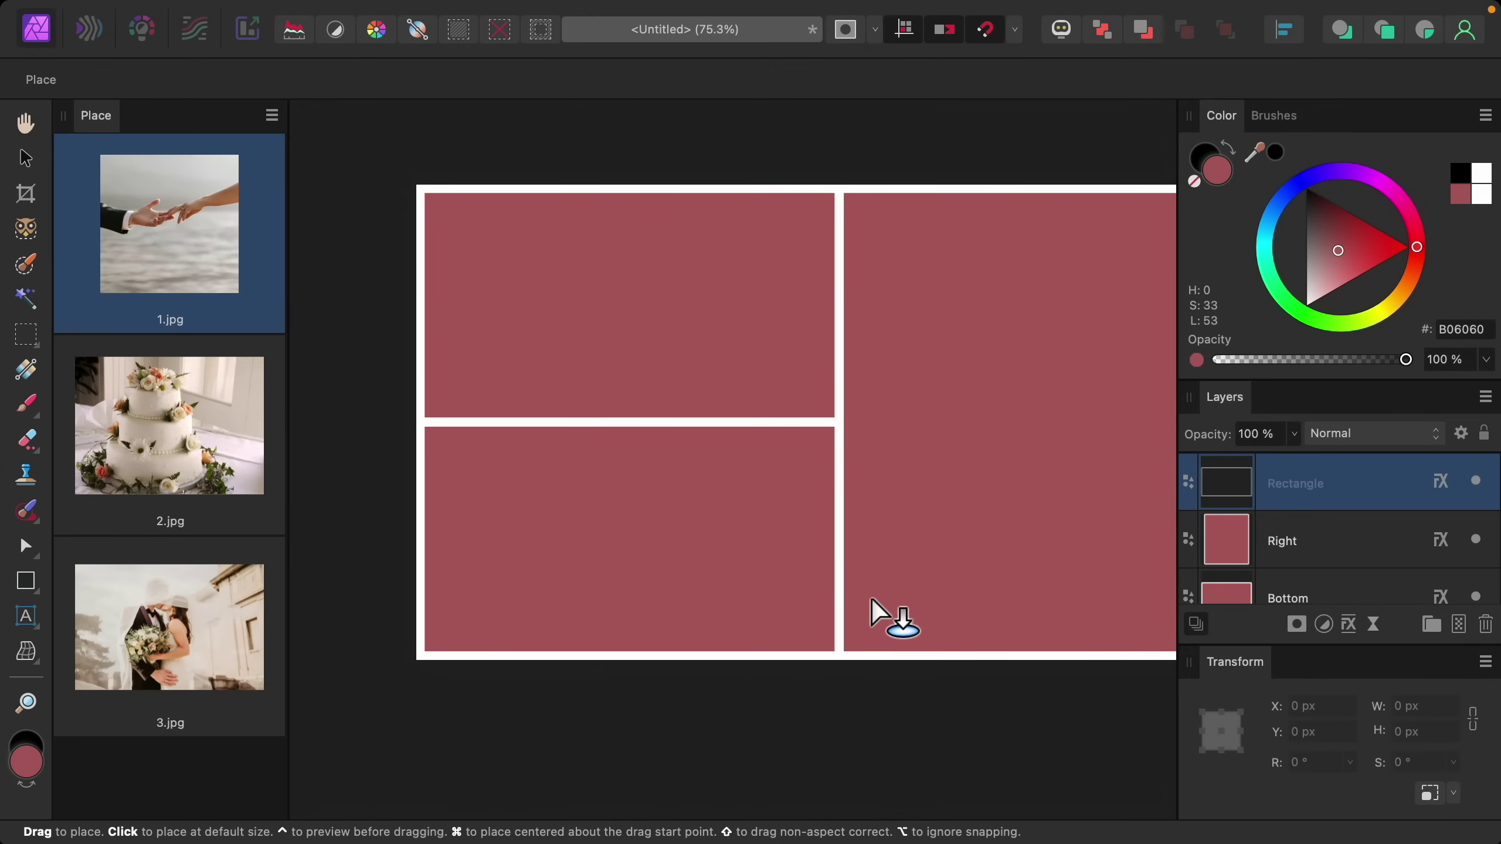
Step: Drag 1.jpg, 2.jpg and 3.jpg from the Place panel onto the canvas
drag(416, 195, 752, 331)
drag(842, 659, 417, 326)
scroll(843, 337, right, 5)
drag(501, 203, 911, 621)
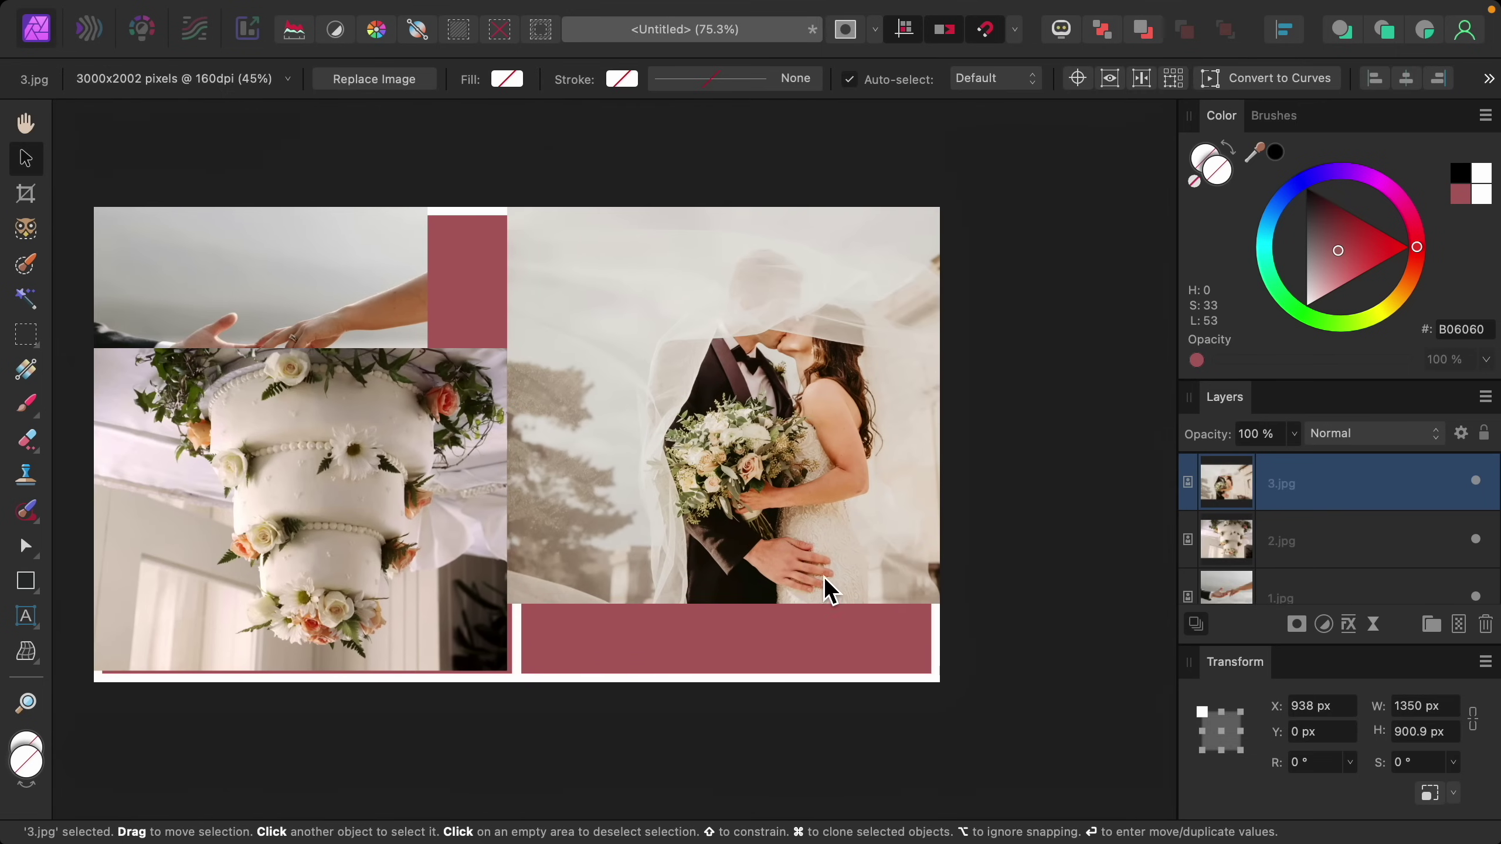
scroll(824, 577, left, 2)
scroll(824, 577, down, 1)
scroll(1313, 565, down, 1)
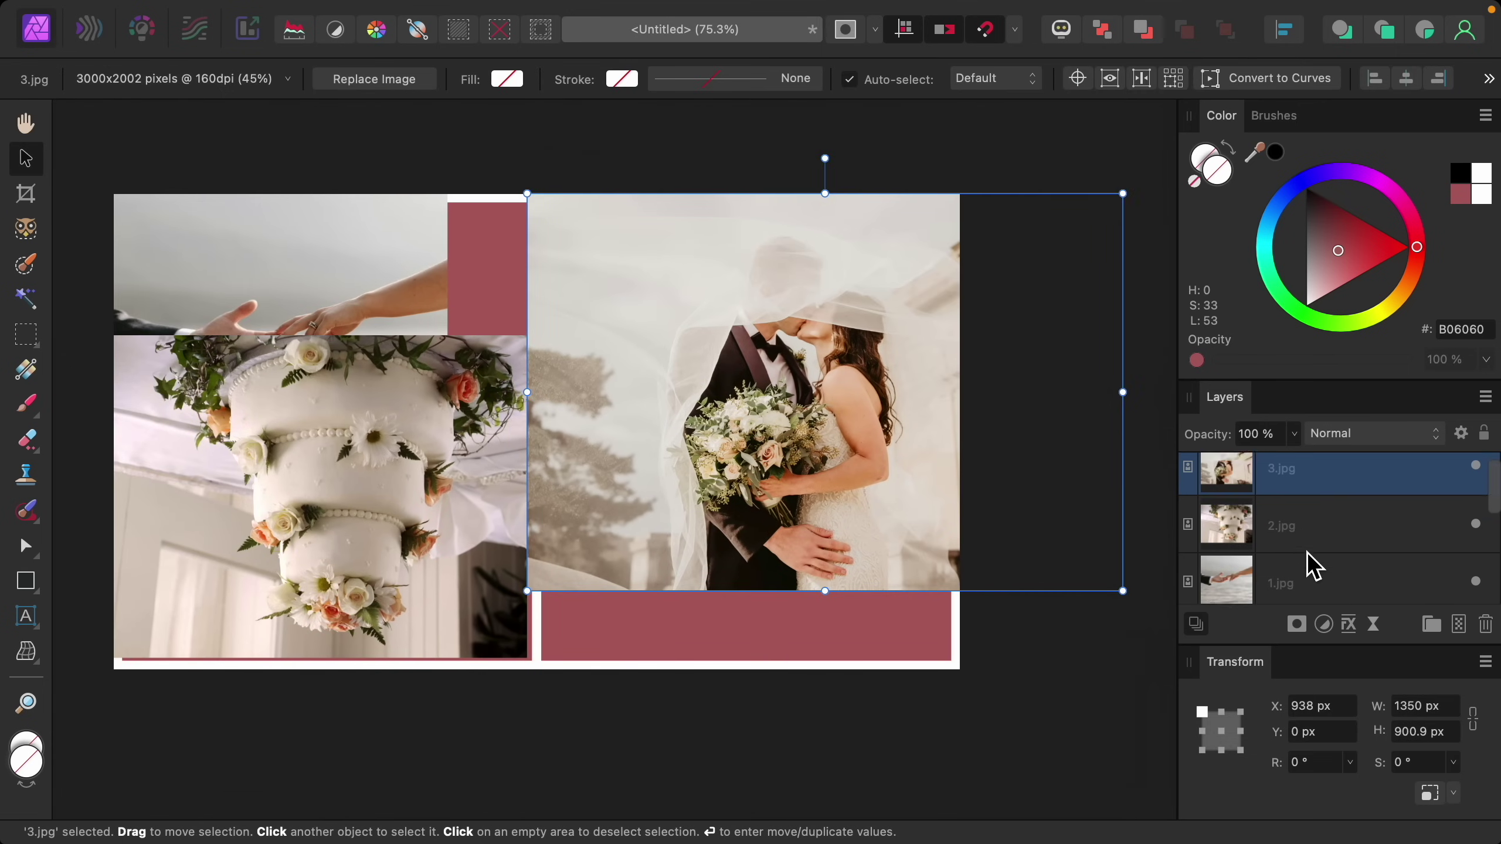
scroll(1312, 565, down, 1)
scroll(1313, 565, down, 1)
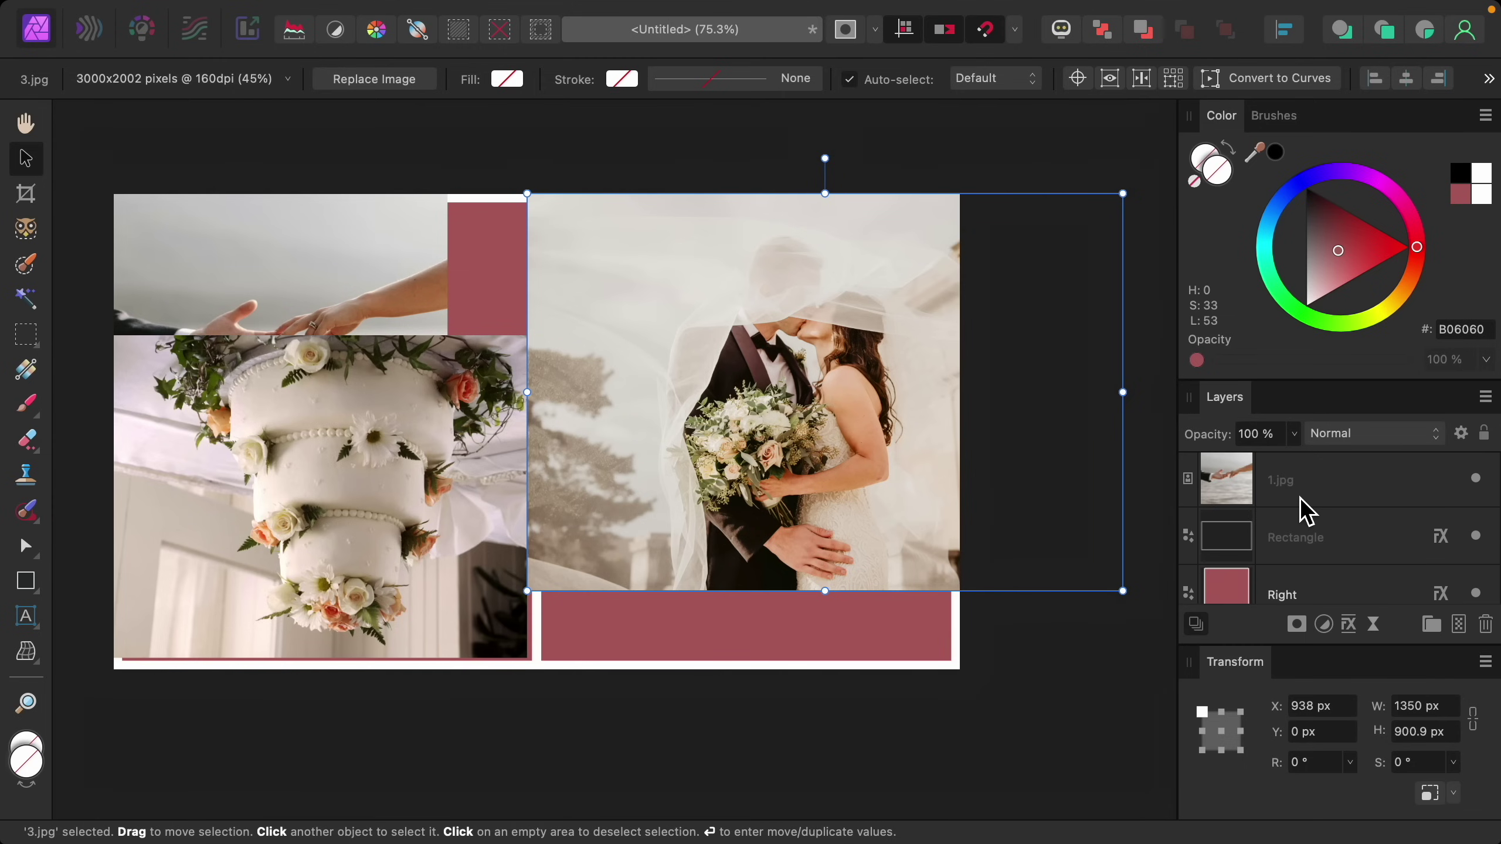
Step: Clip the hands photo 1.jpg inside the Top frame layer
click(1306, 512)
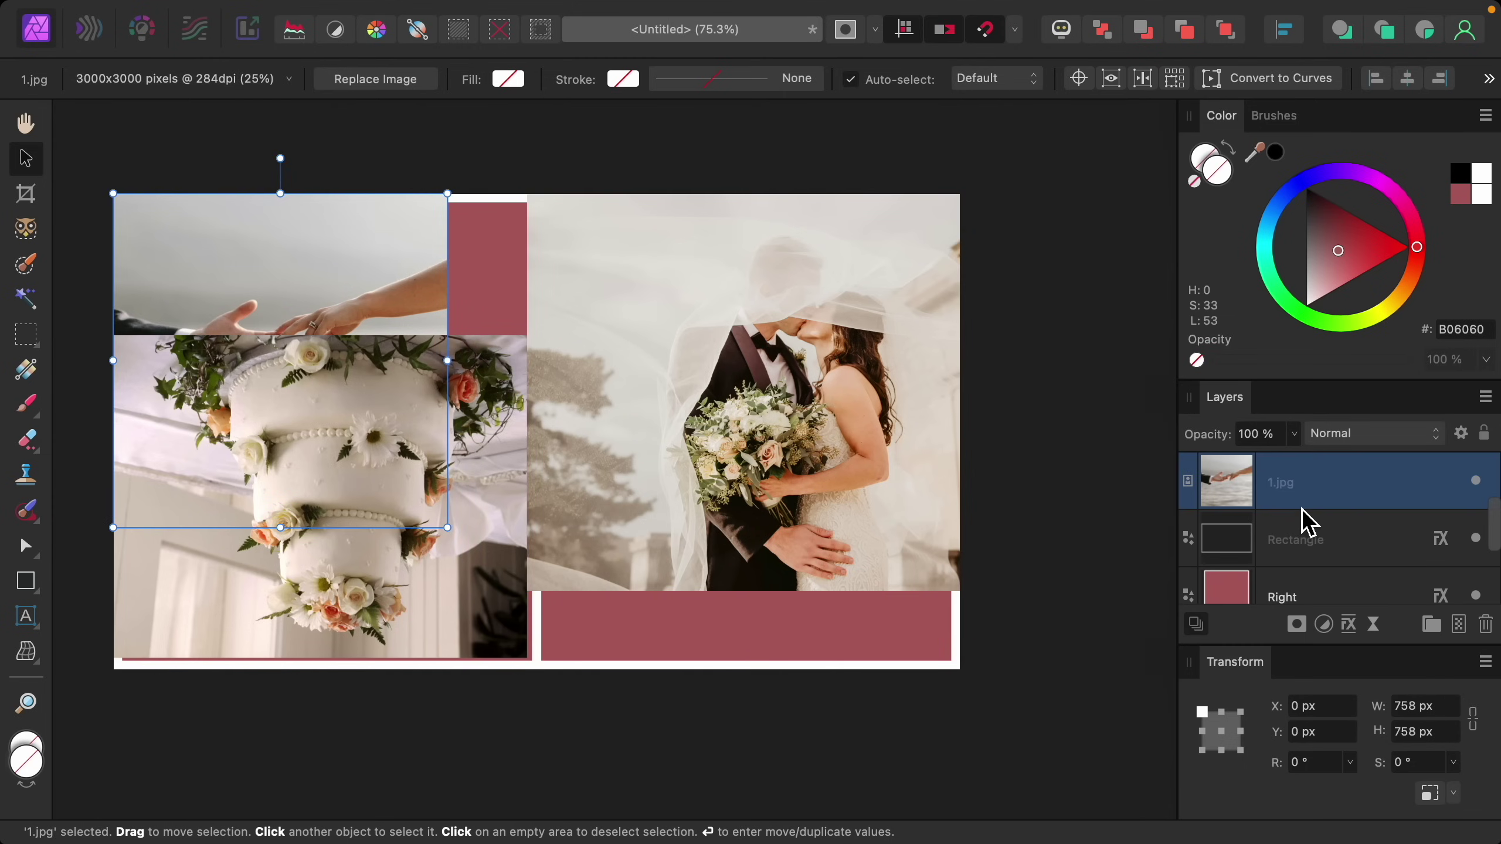
scroll(1303, 510, down, 1)
drag(1294, 474, 1304, 591)
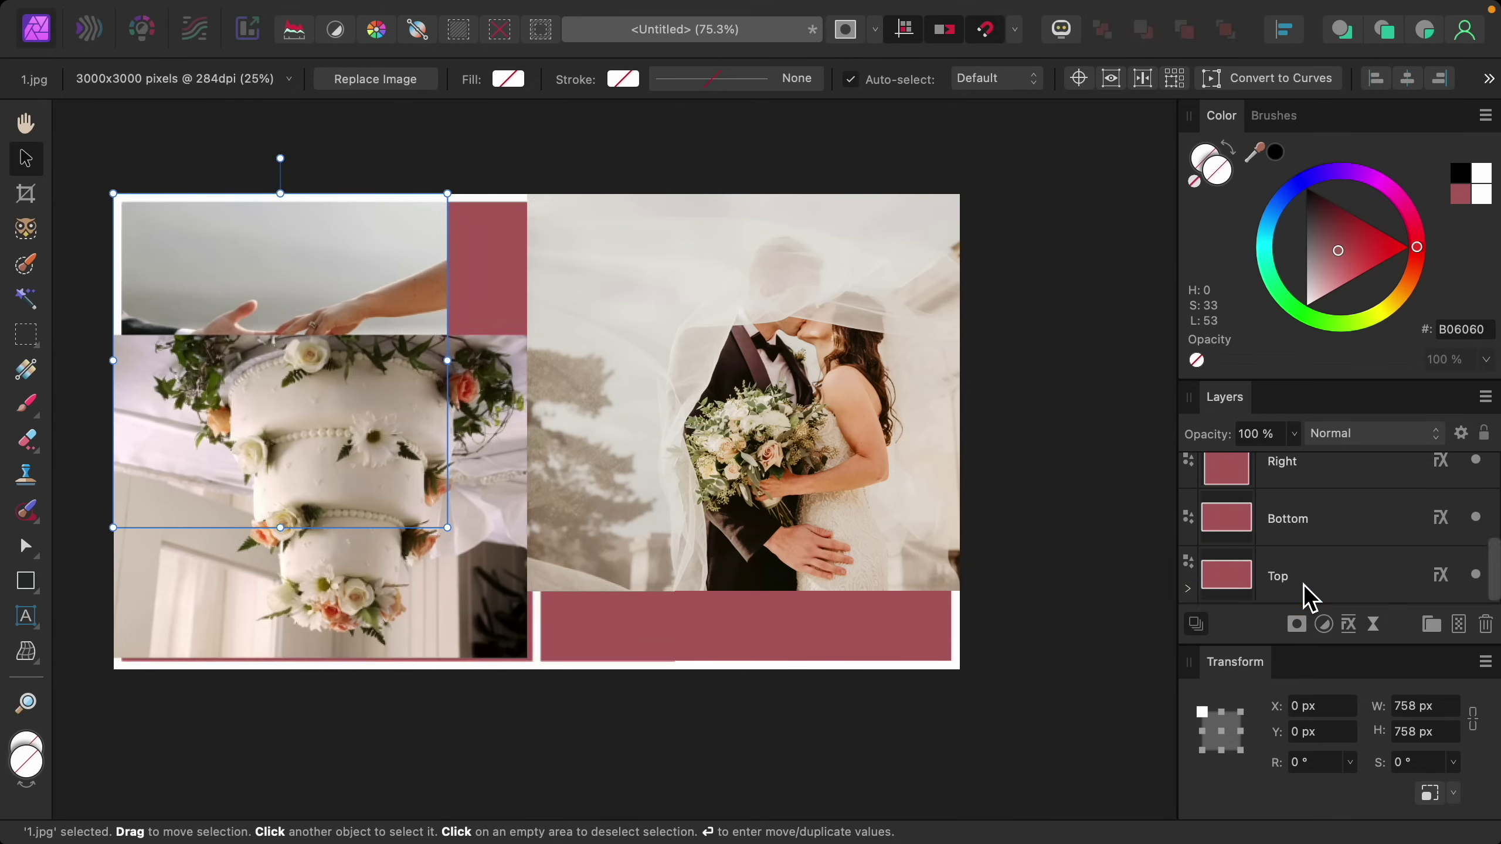
click(1188, 589)
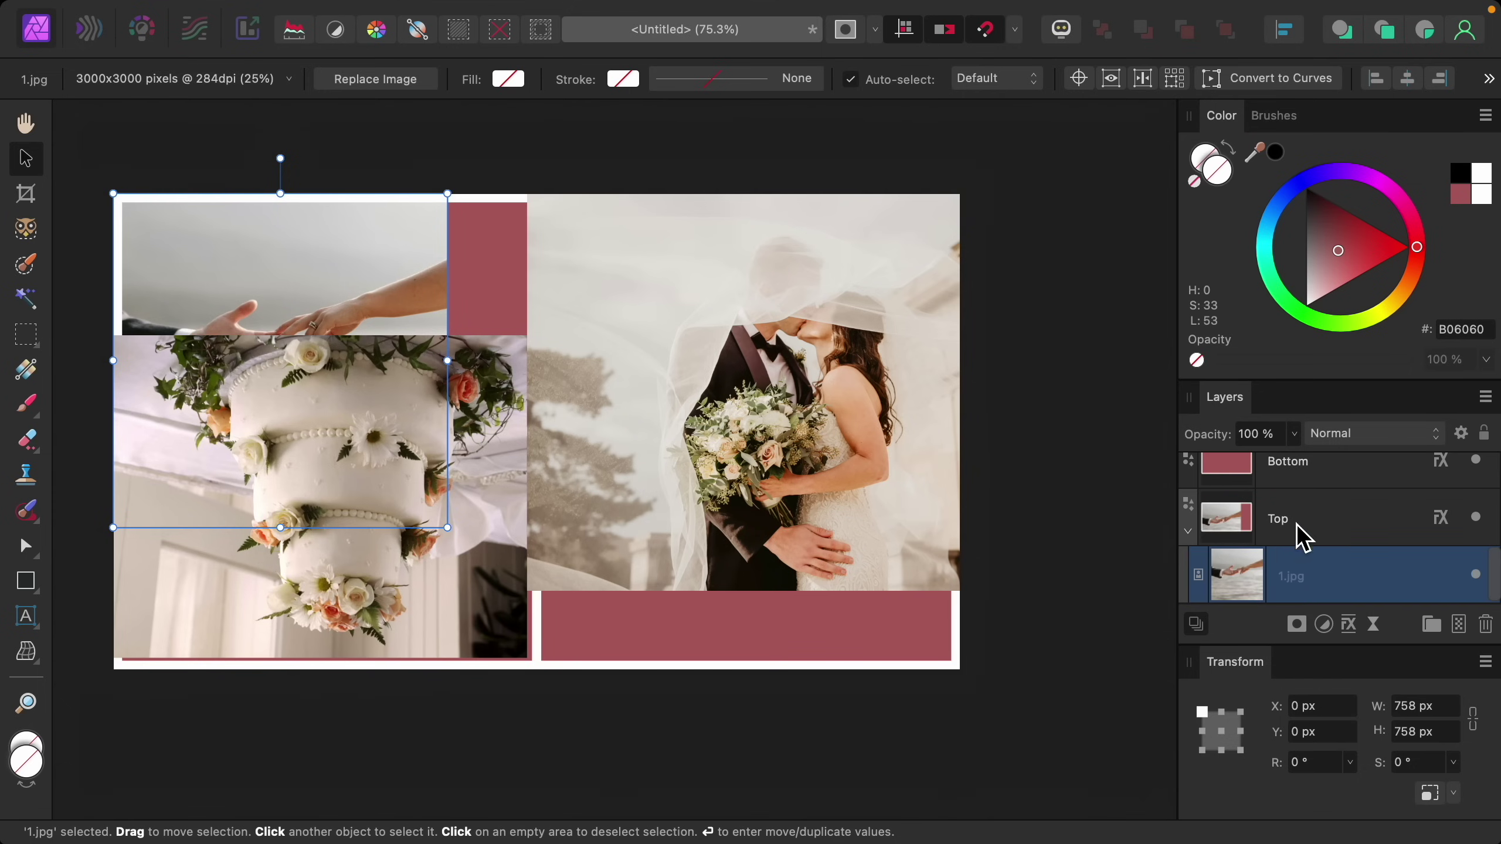
click(1188, 530)
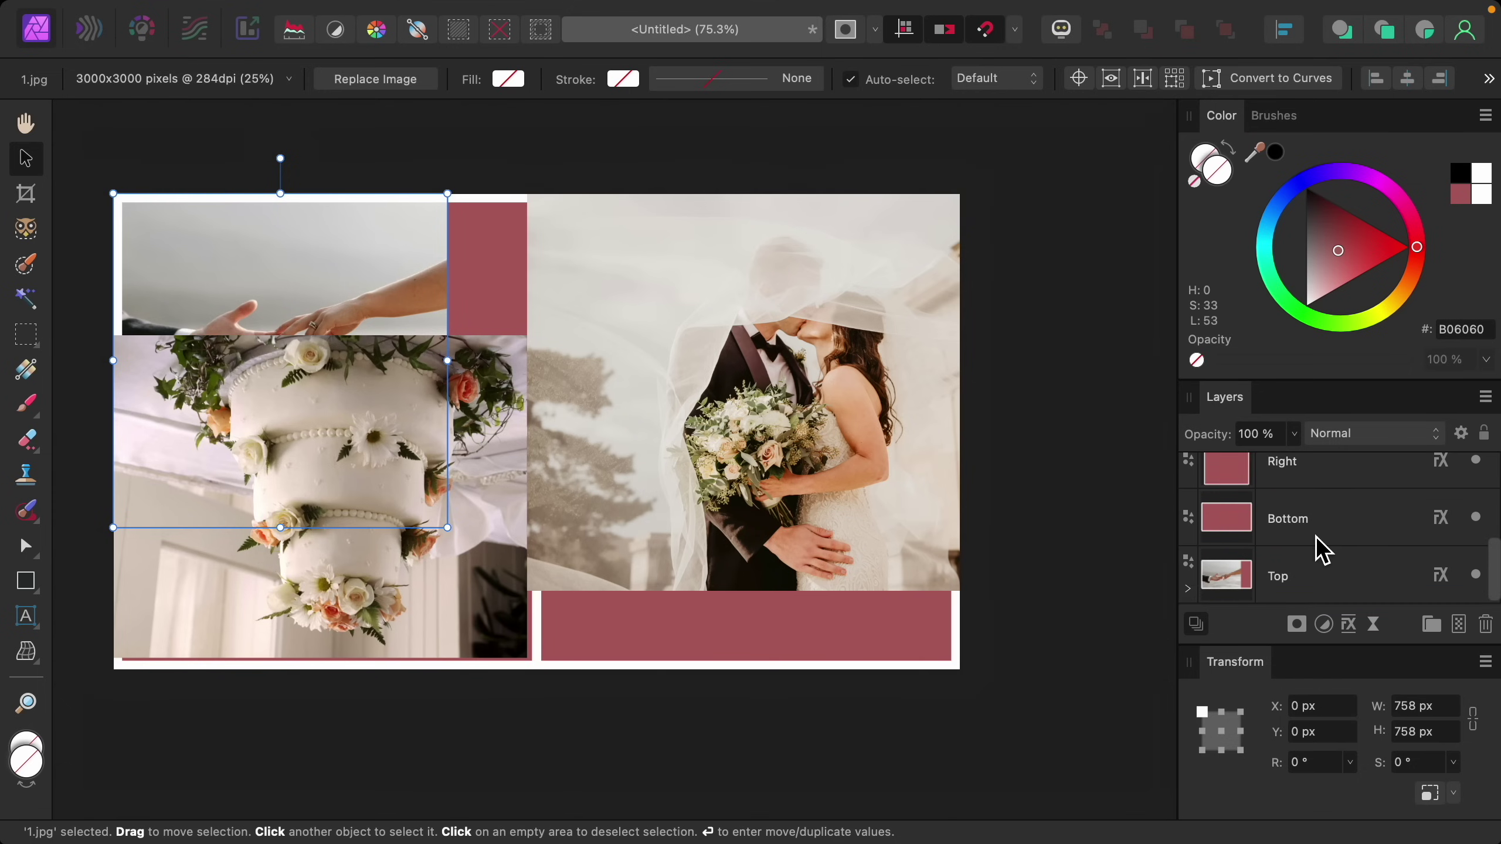
Step: Clip the cake photo 2.jpg into the Bottom frame and reposition 3.jpg in the layer stack
scroll(1322, 550, up, 3)
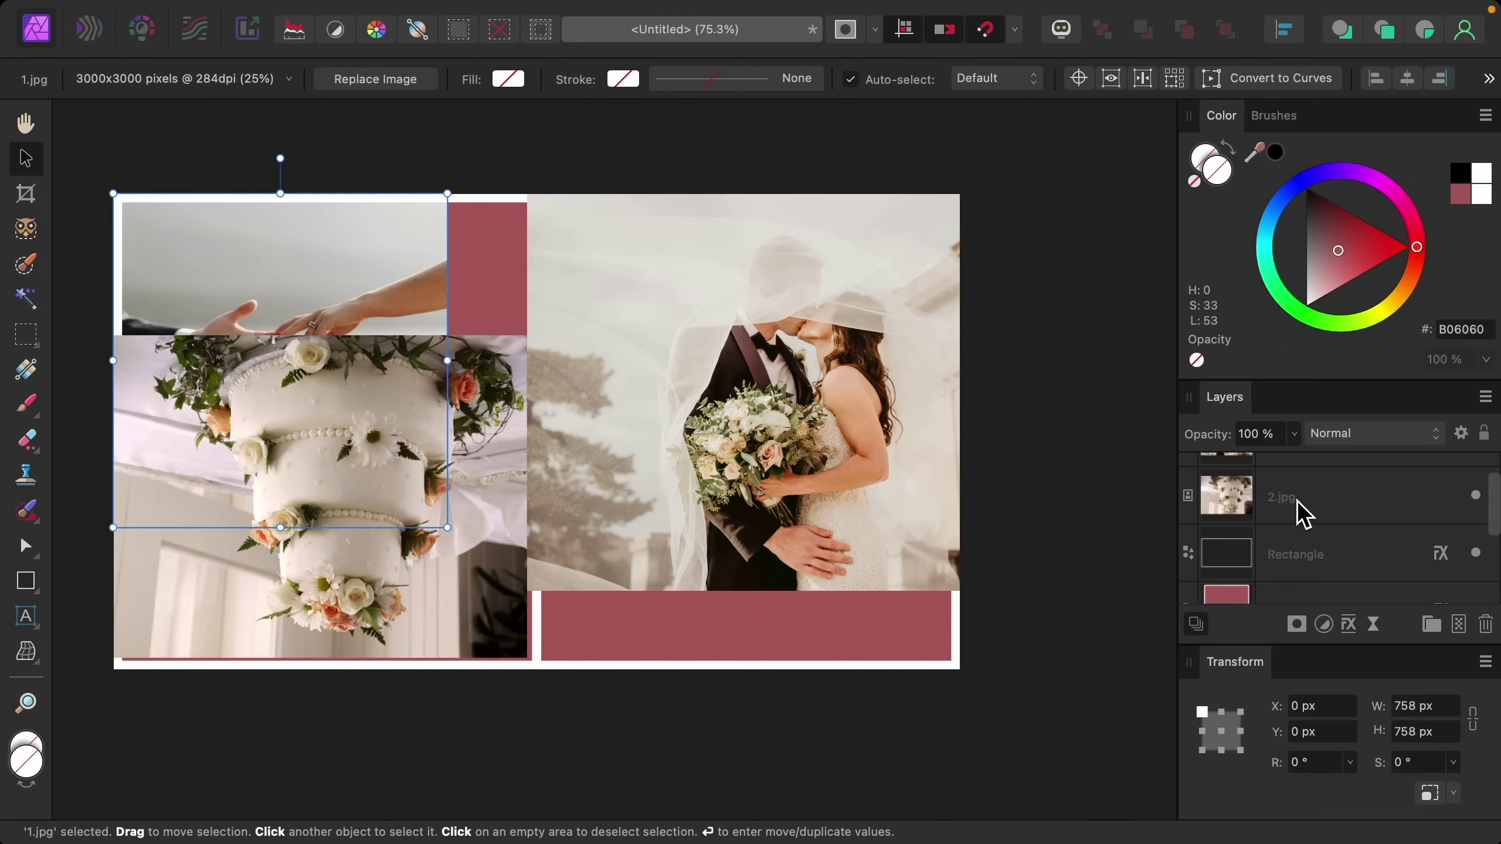
mouse_move(1302, 514)
mouse_down()
mouse_move(1324, 586)
mouse_move(1317, 624)
mouse_move(1304, 526)
mouse_up()
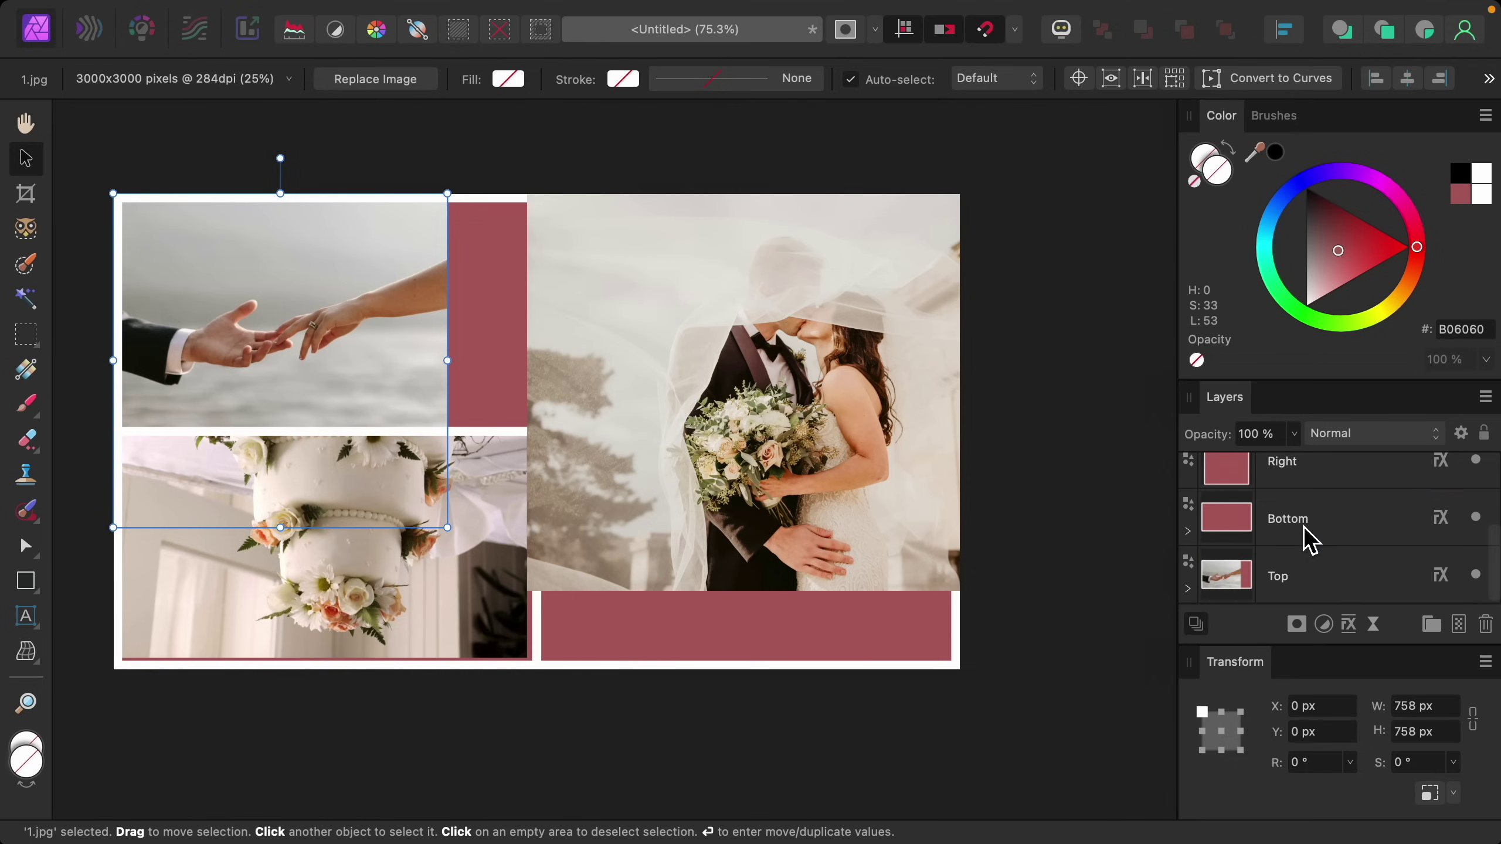
scroll(1306, 520, up, 3)
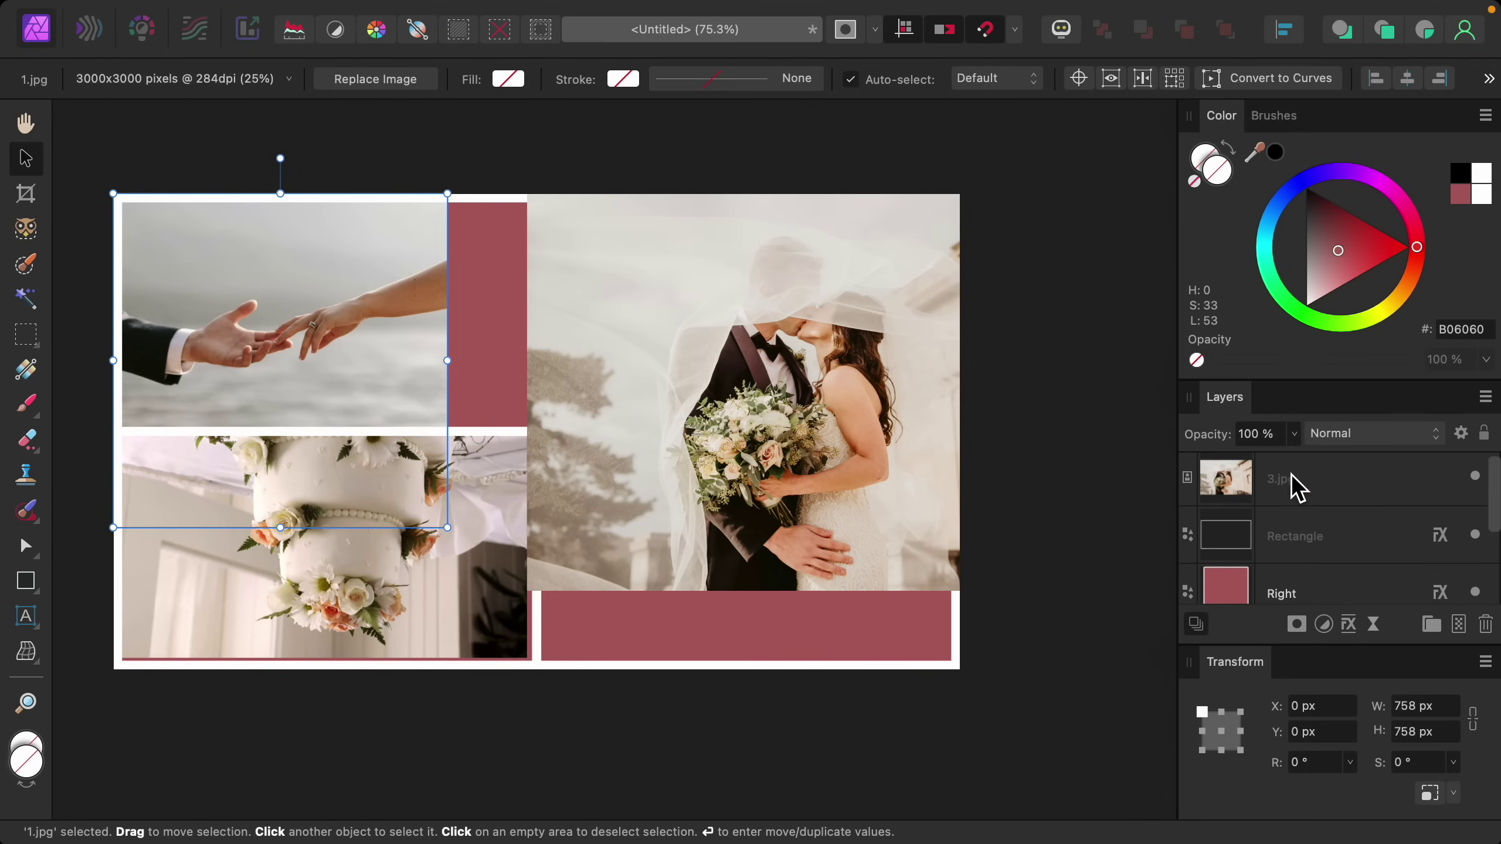
mouse_move(1294, 488)
mouse_down()
mouse_move(1315, 567)
mouse_move(1299, 596)
mouse_move(1294, 472)
mouse_up()
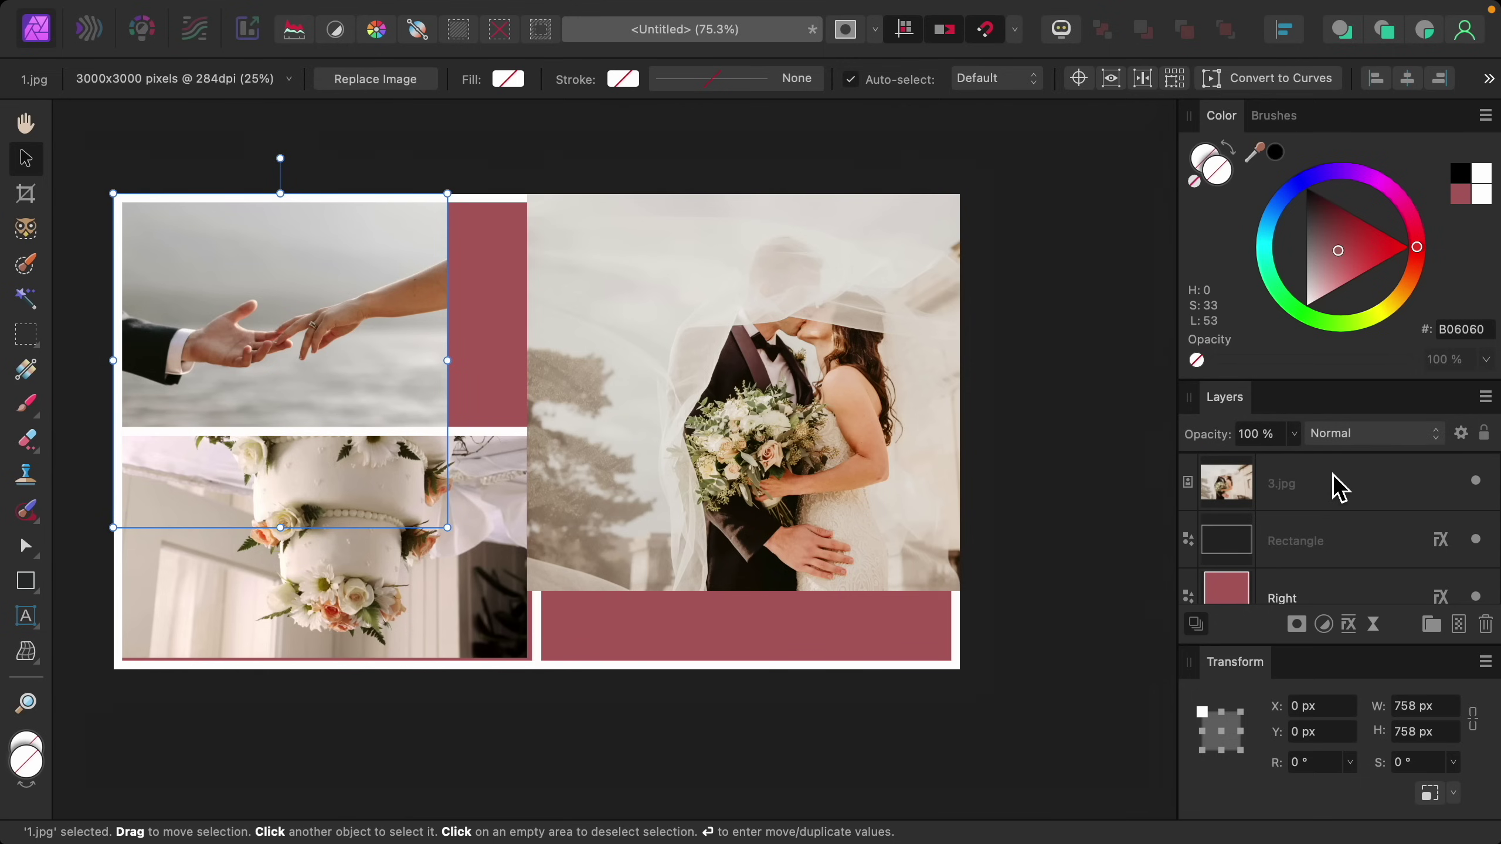
drag(1251, 665, 1000, 504)
Step: Clip 3.jpg into the Right frame, enlarge it to 1080 px tall, and shift it left to fill
click(943, 502)
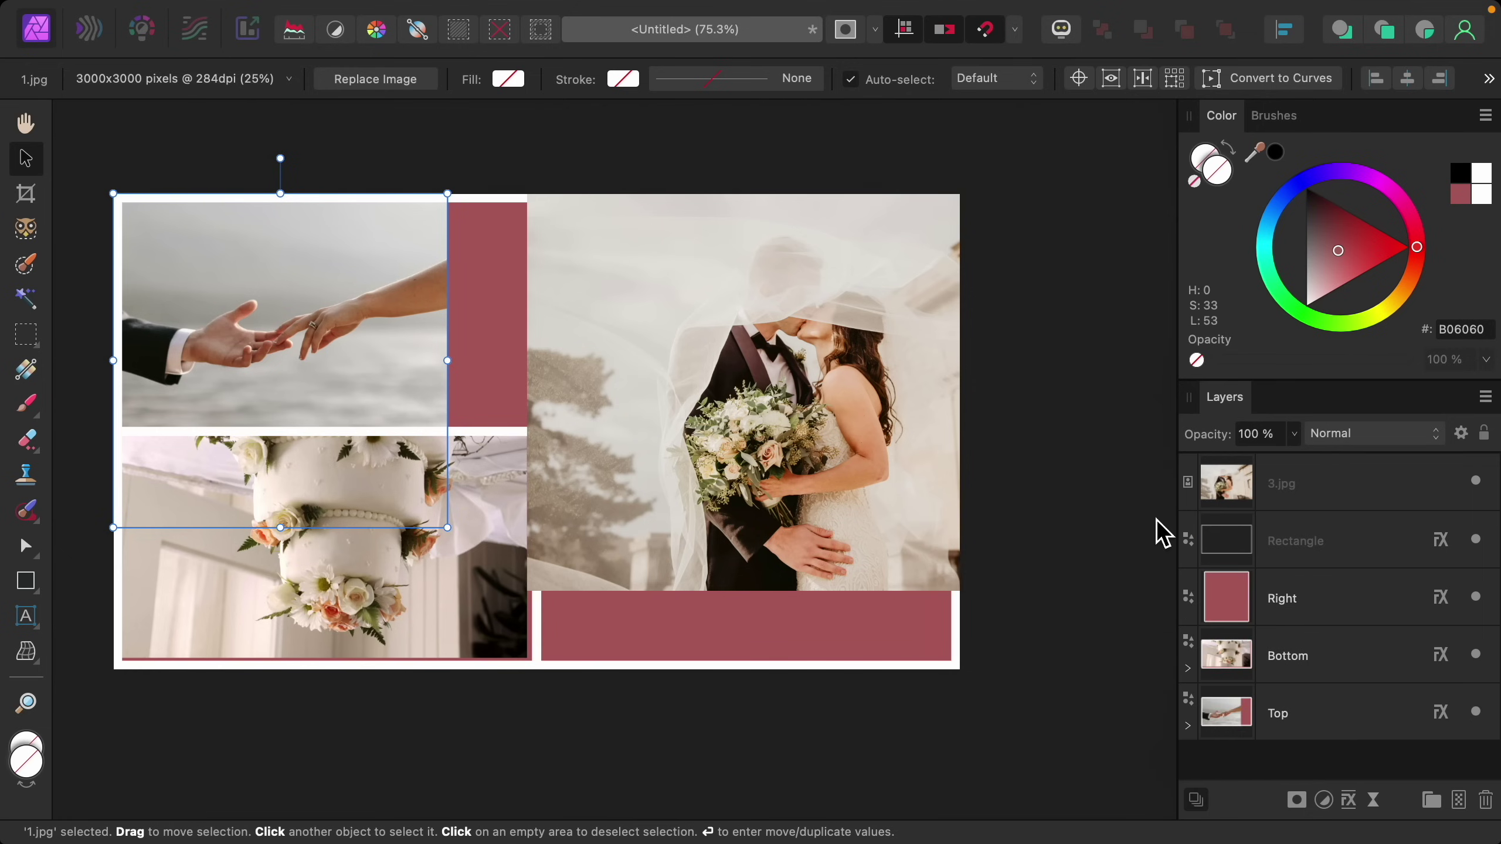
drag(1294, 502, 1330, 620)
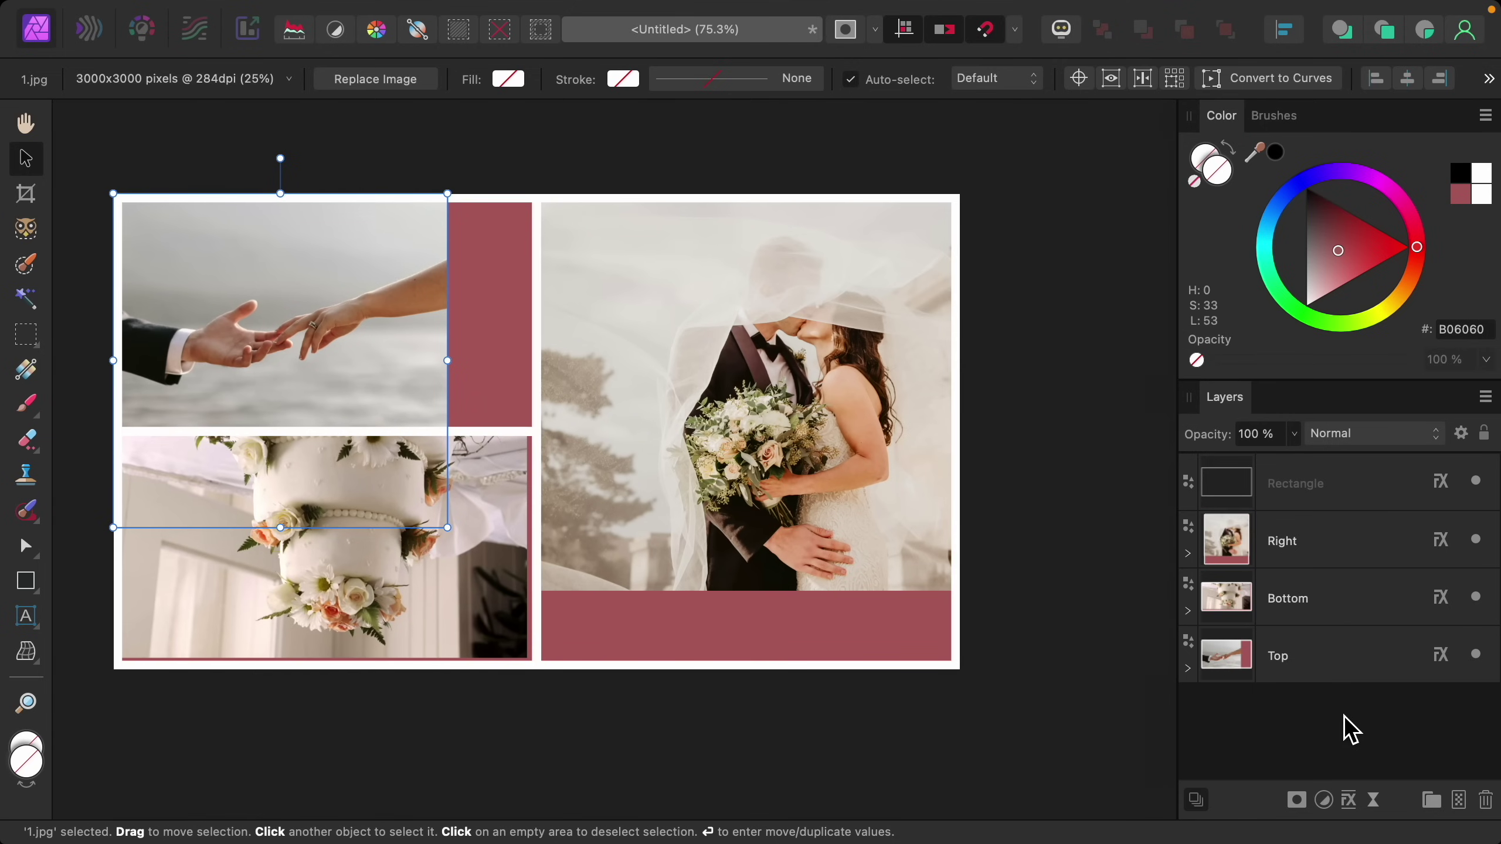
scroll(1075, 680, left, 3)
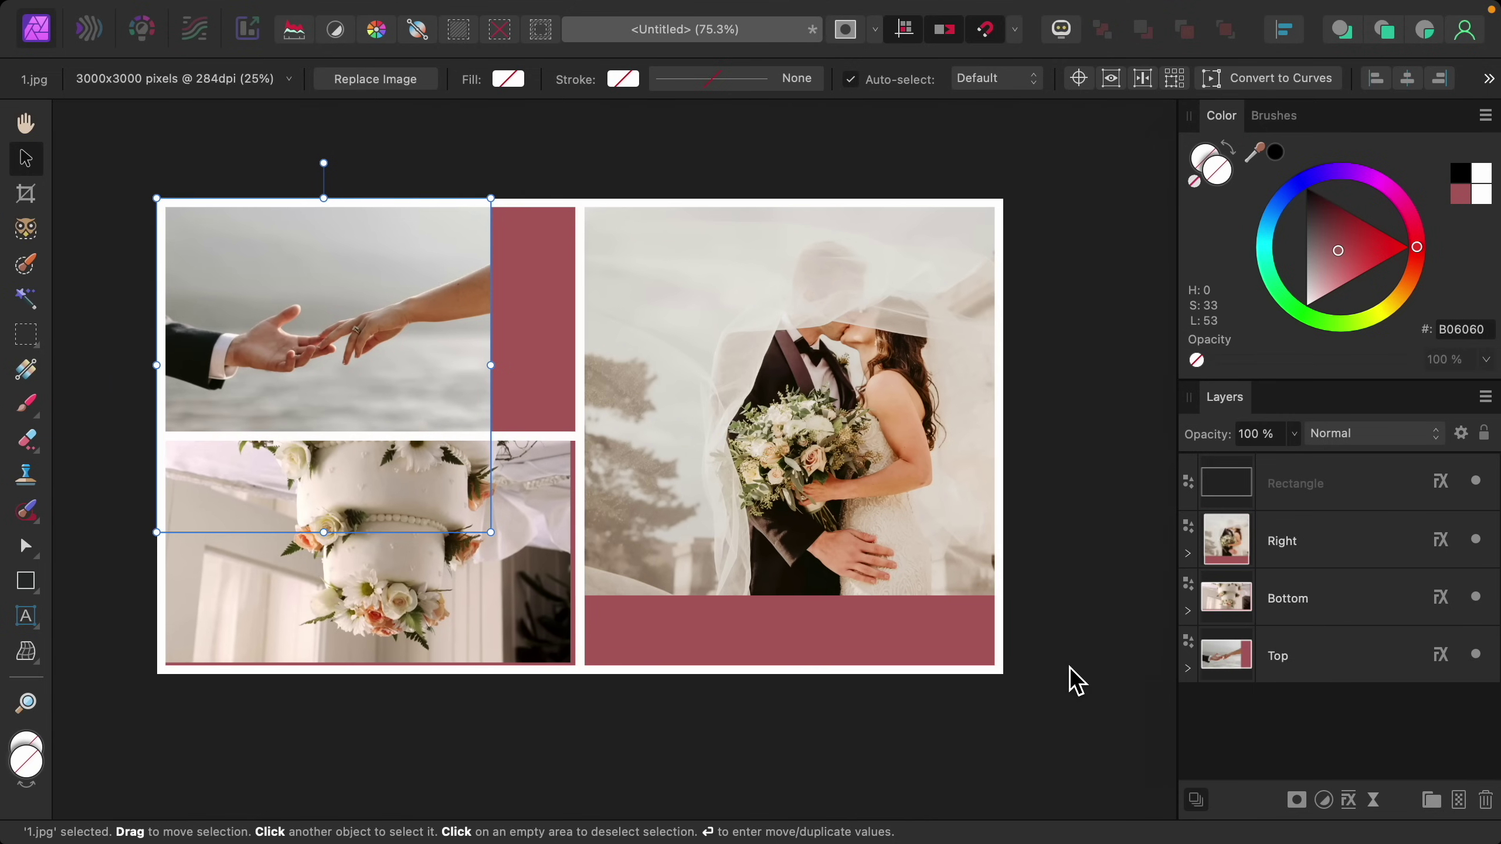
click(1188, 555)
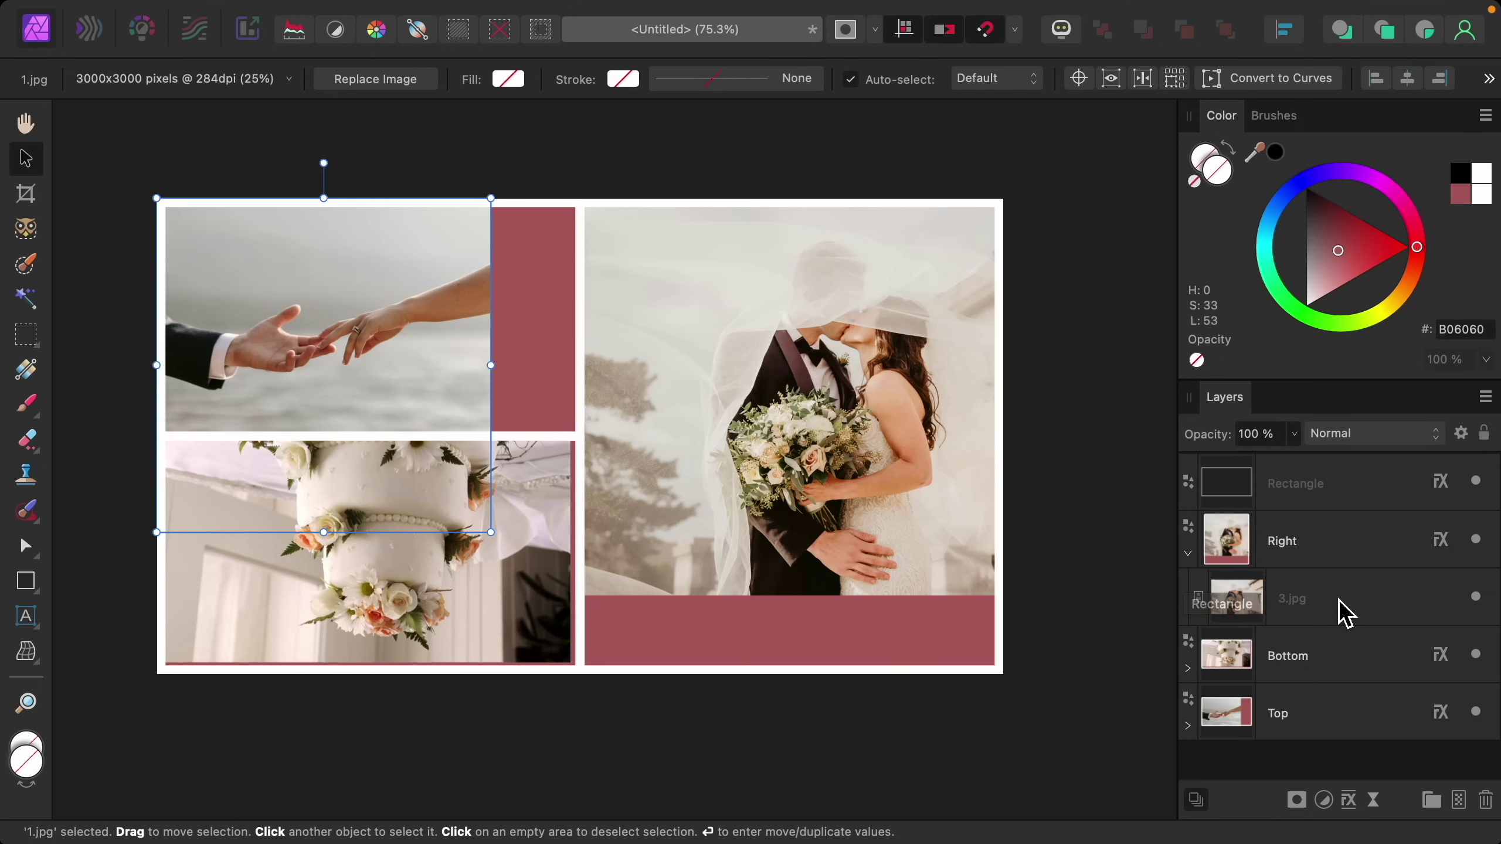
click(1350, 617)
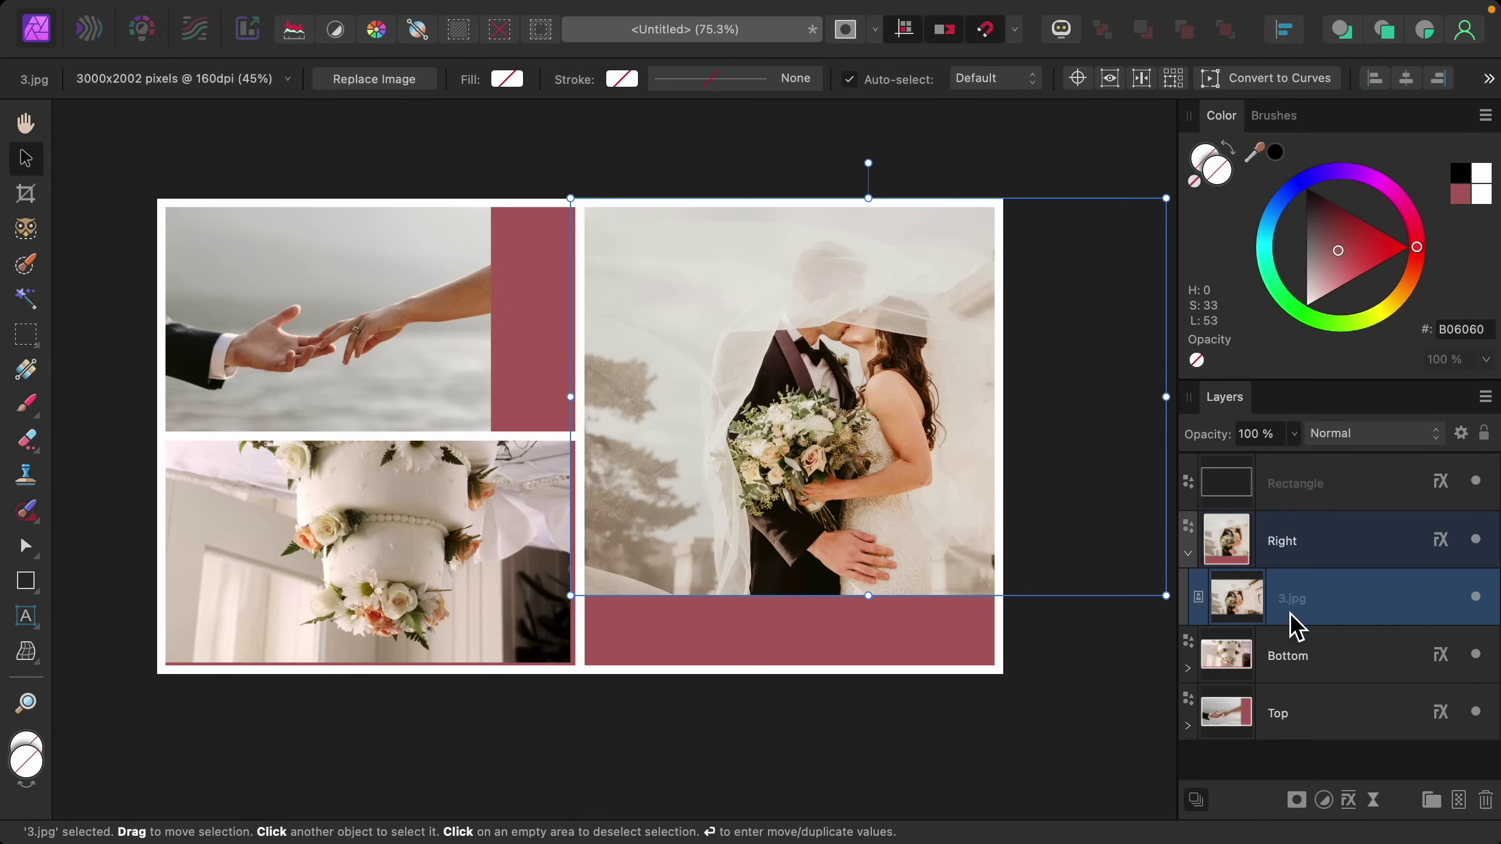
scroll(978, 531, down, 3)
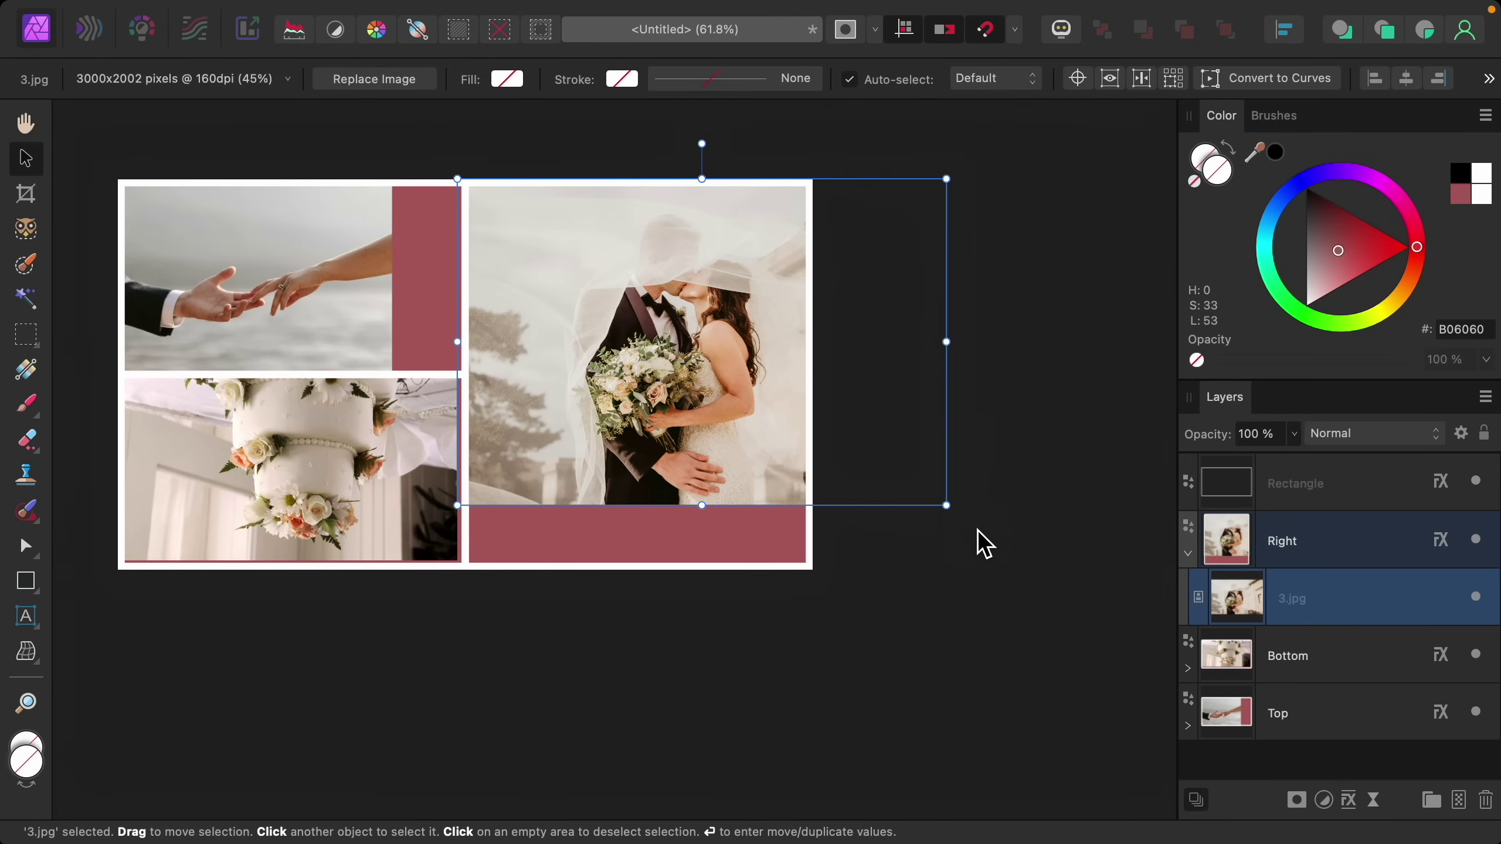
drag(946, 507, 1031, 580)
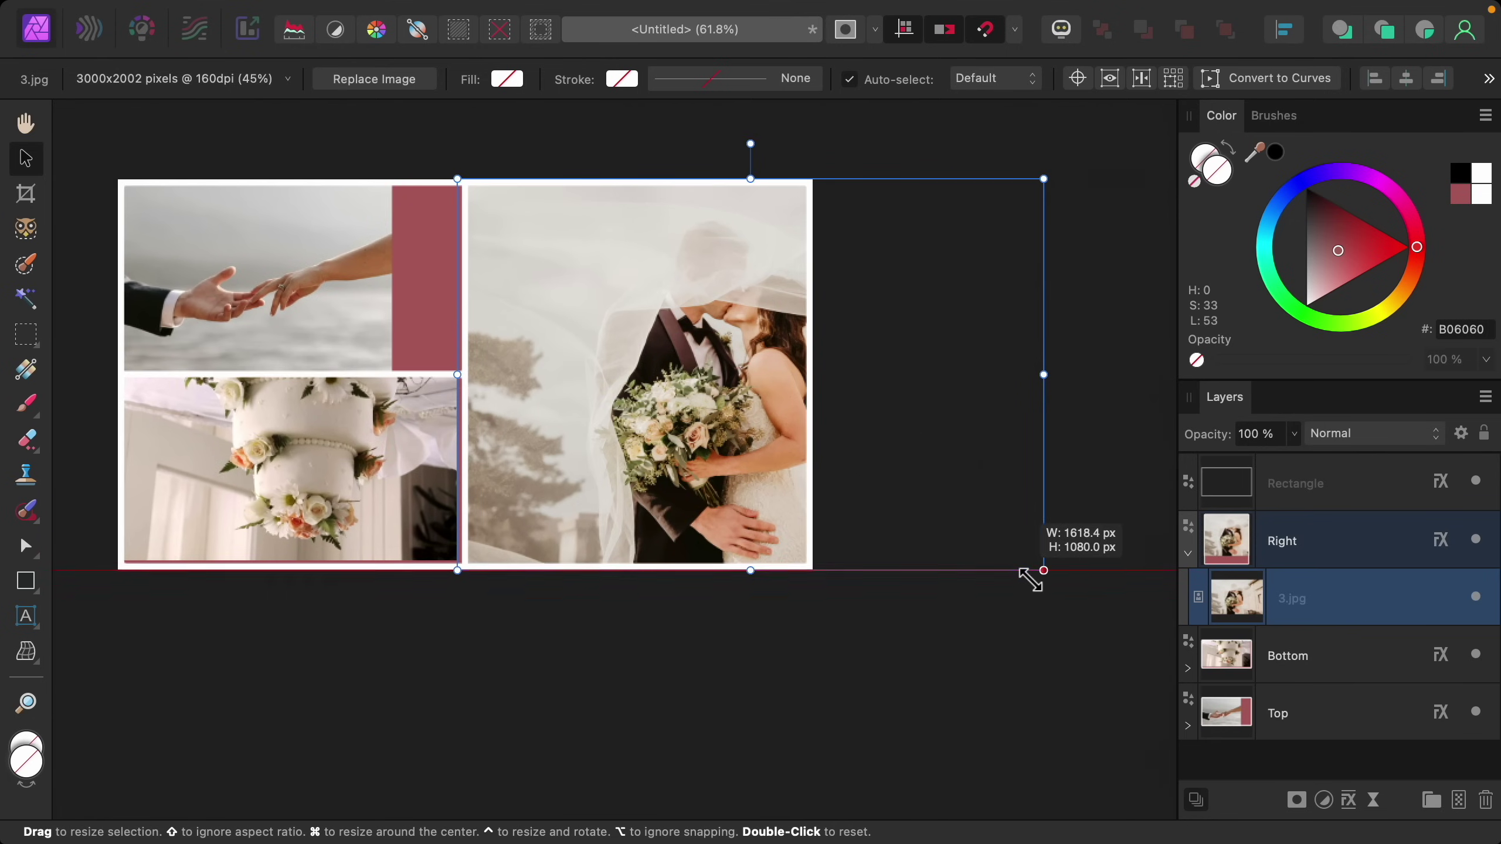
drag(960, 511, 891, 490)
Step: Enlarge the hands photo to 960 × 960 px and move it up to fill the Top frame
scroll(892, 491, left, 5)
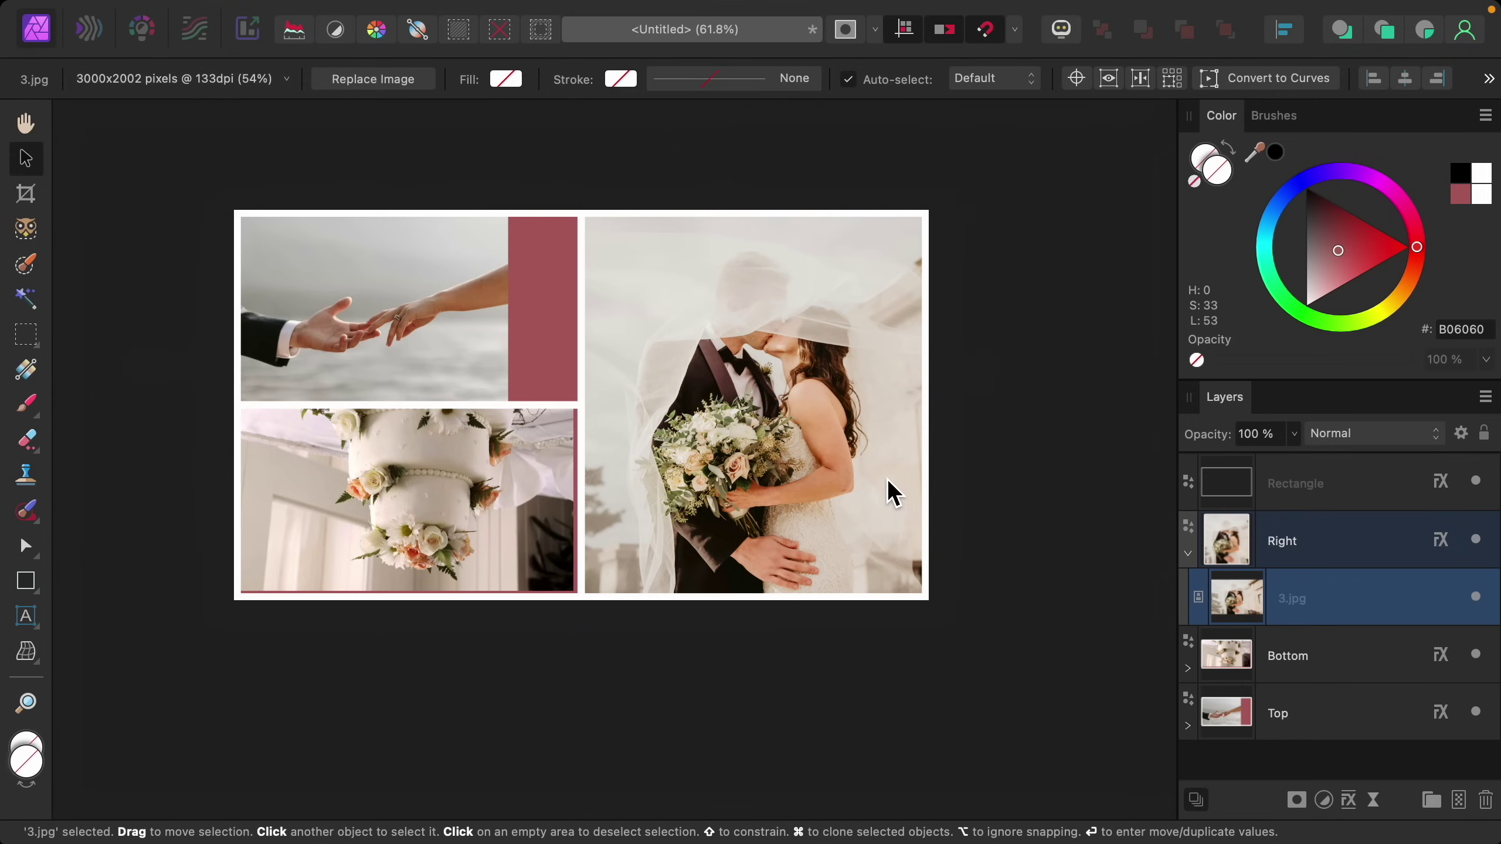
click(1187, 553)
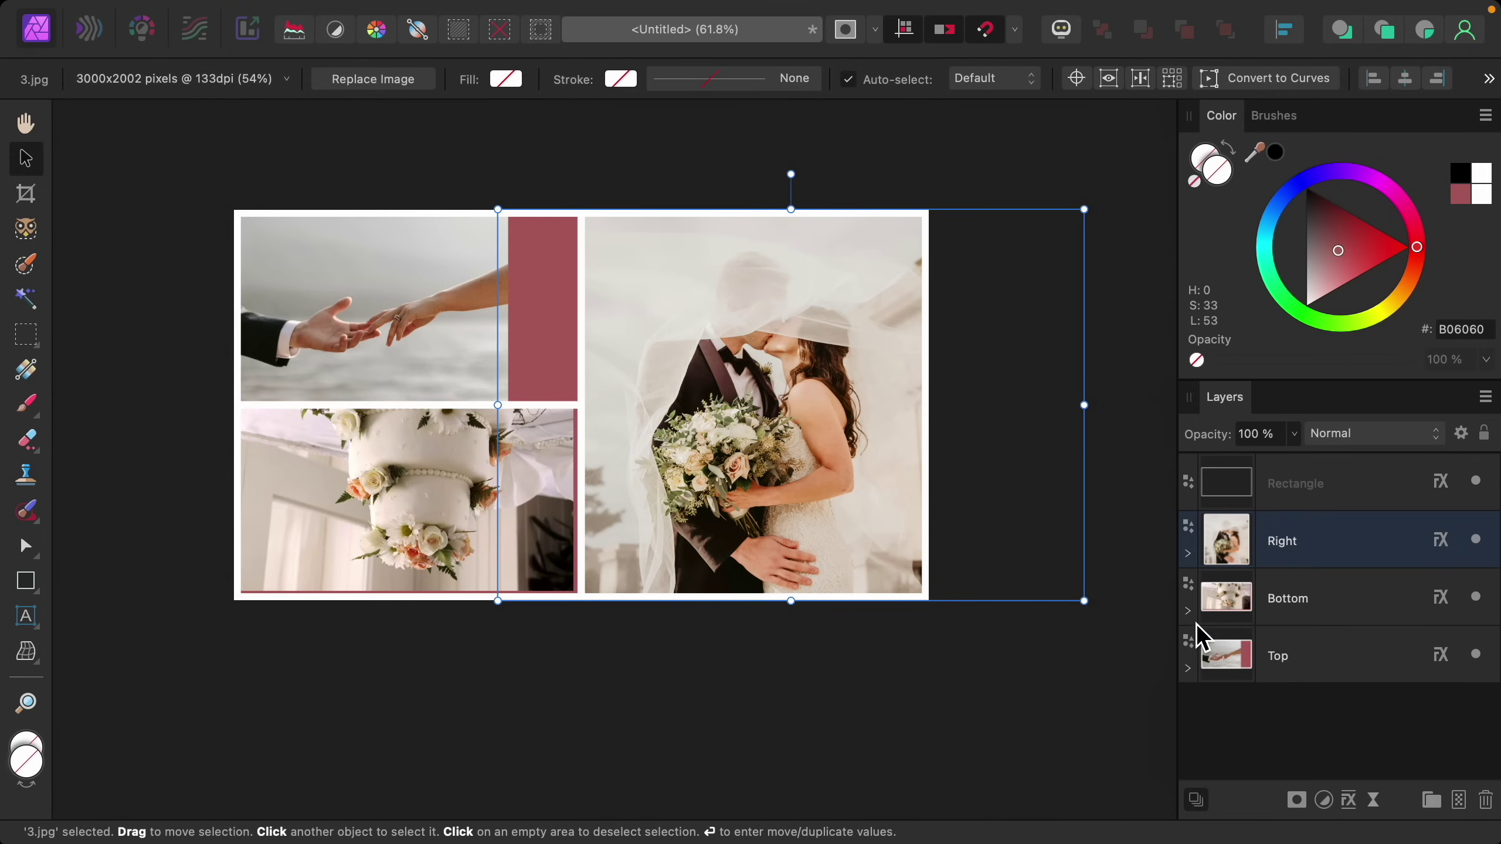
click(1188, 668)
click(1300, 718)
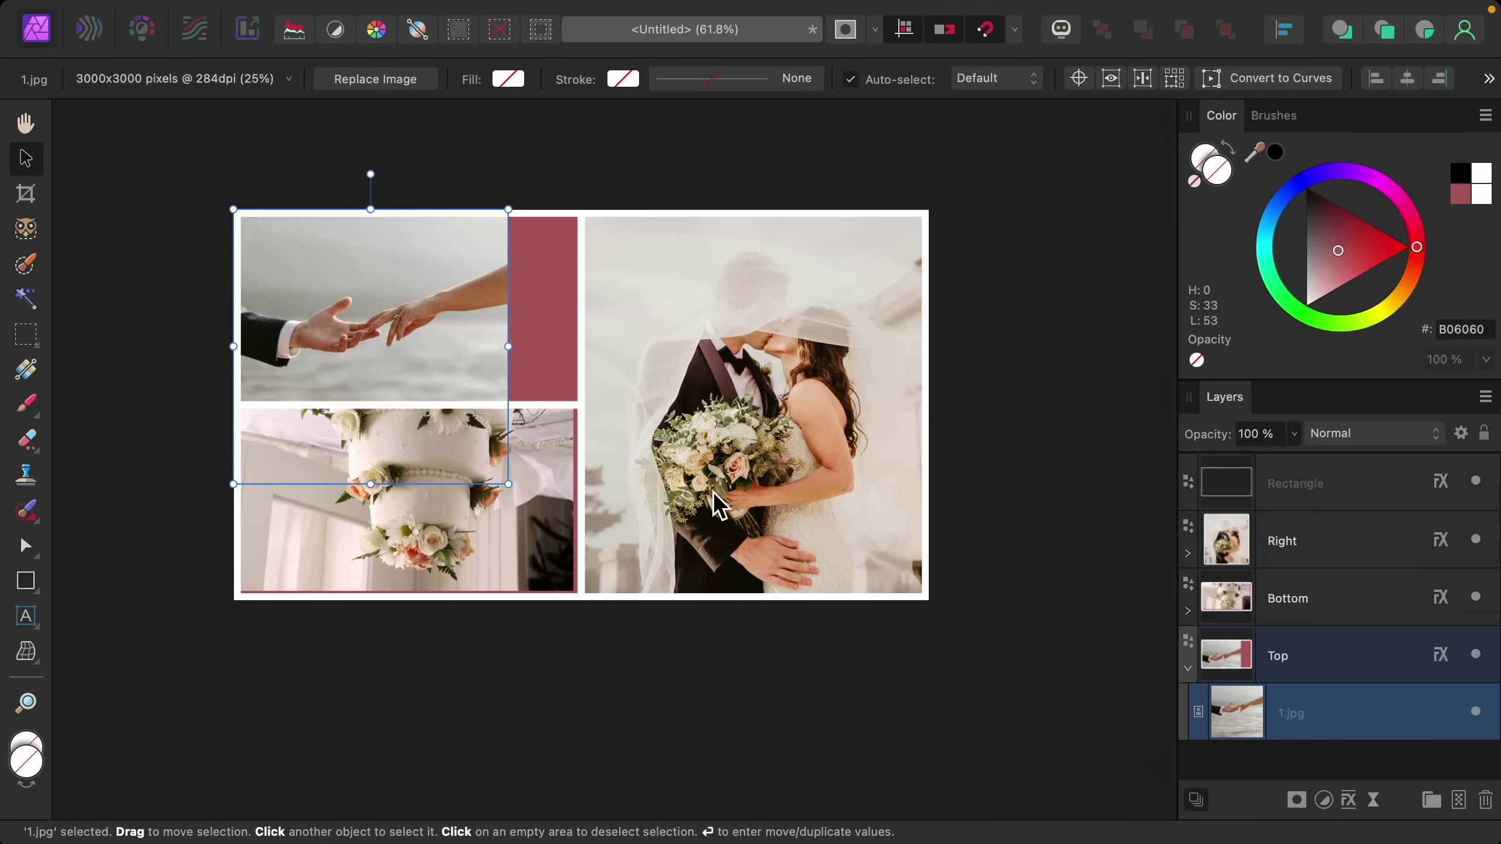
drag(508, 484, 611, 525)
drag(462, 493, 464, 455)
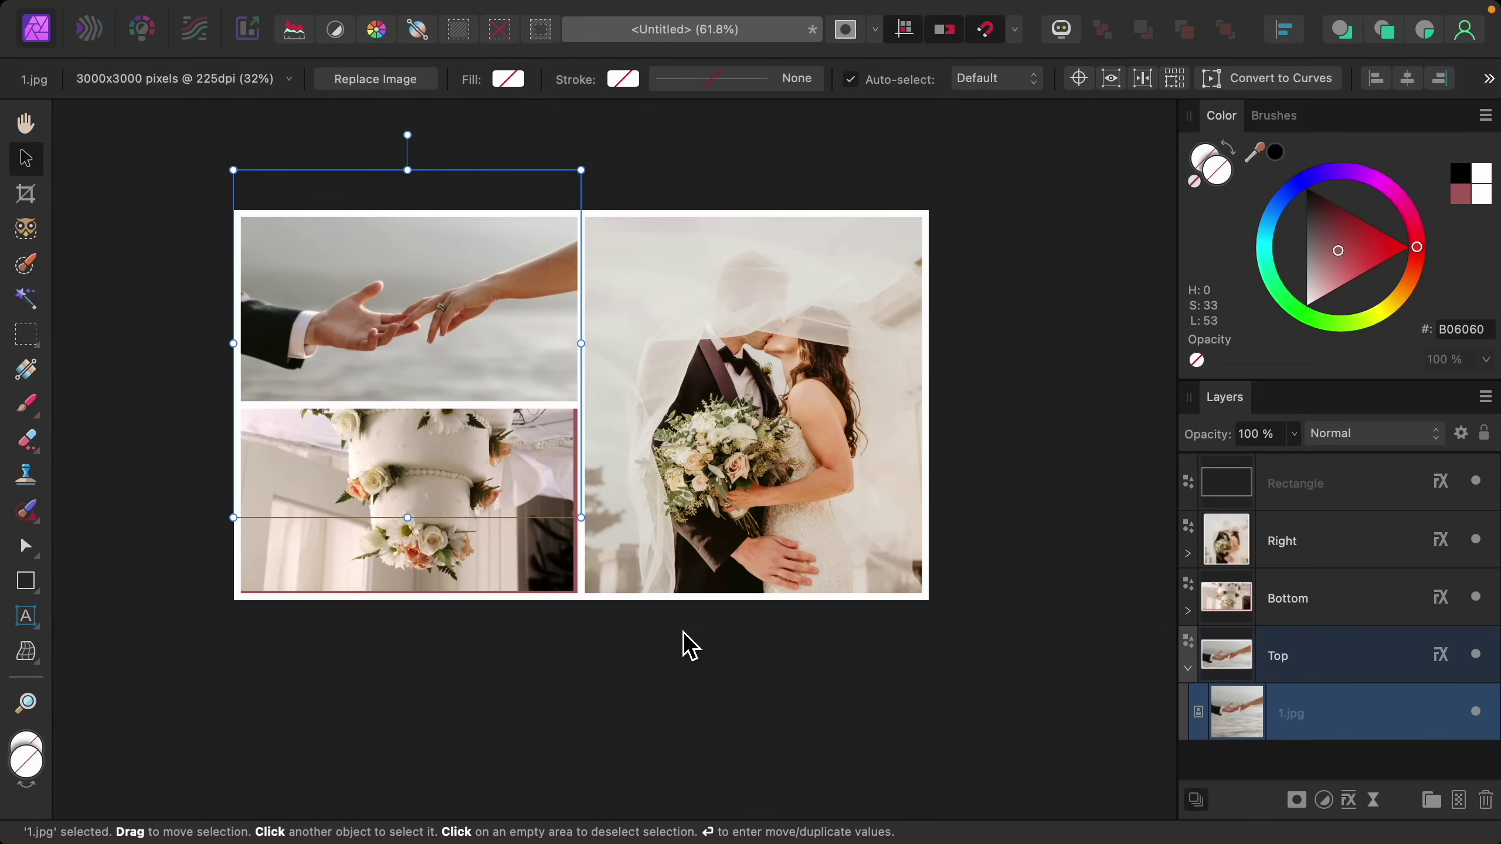
Step: Select the cake photo inside the Bottom frame
click(1188, 668)
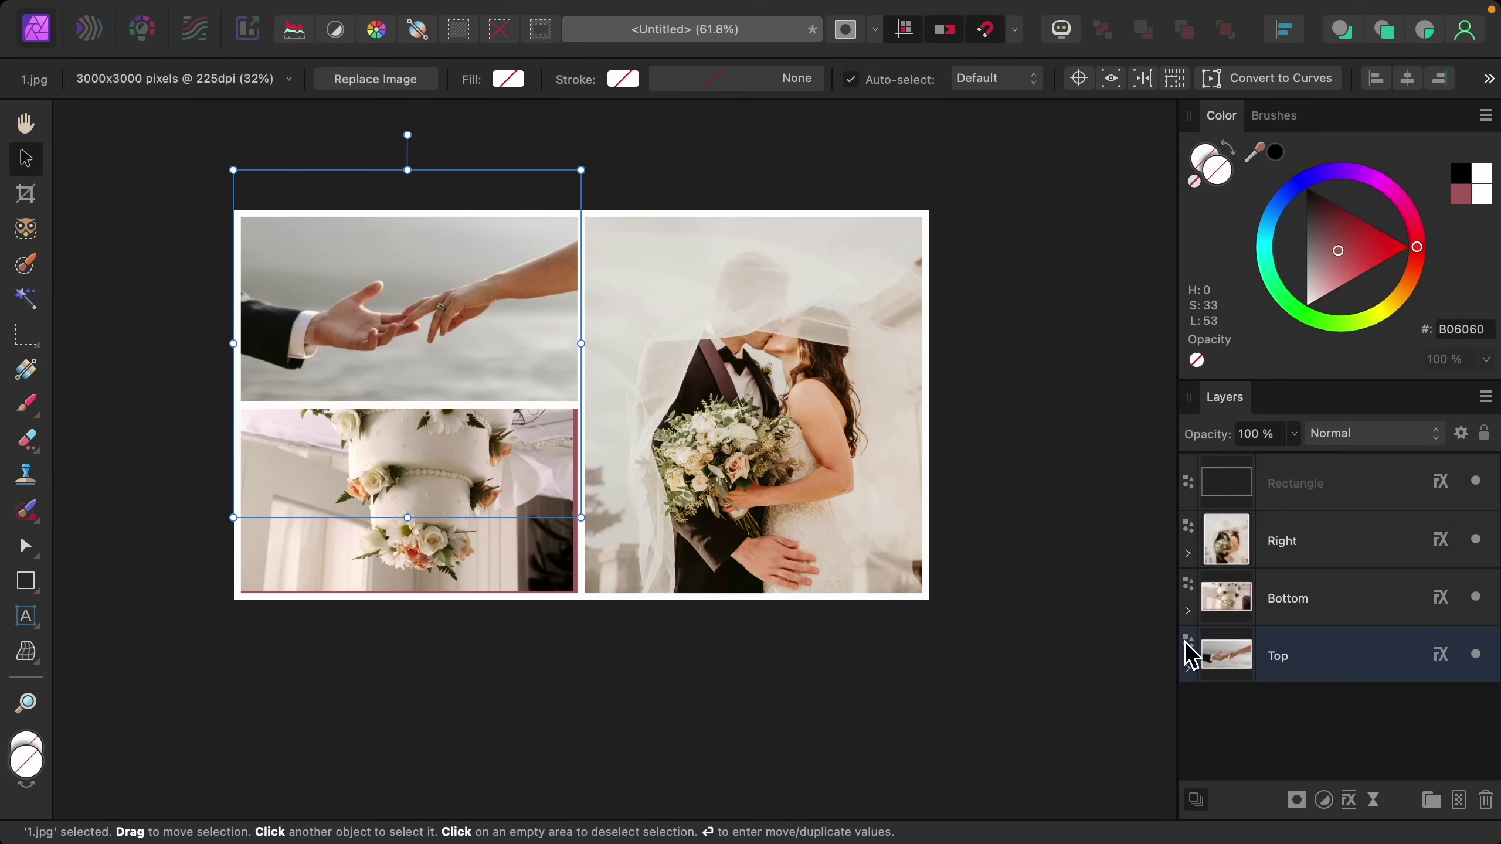
click(1188, 611)
click(1327, 673)
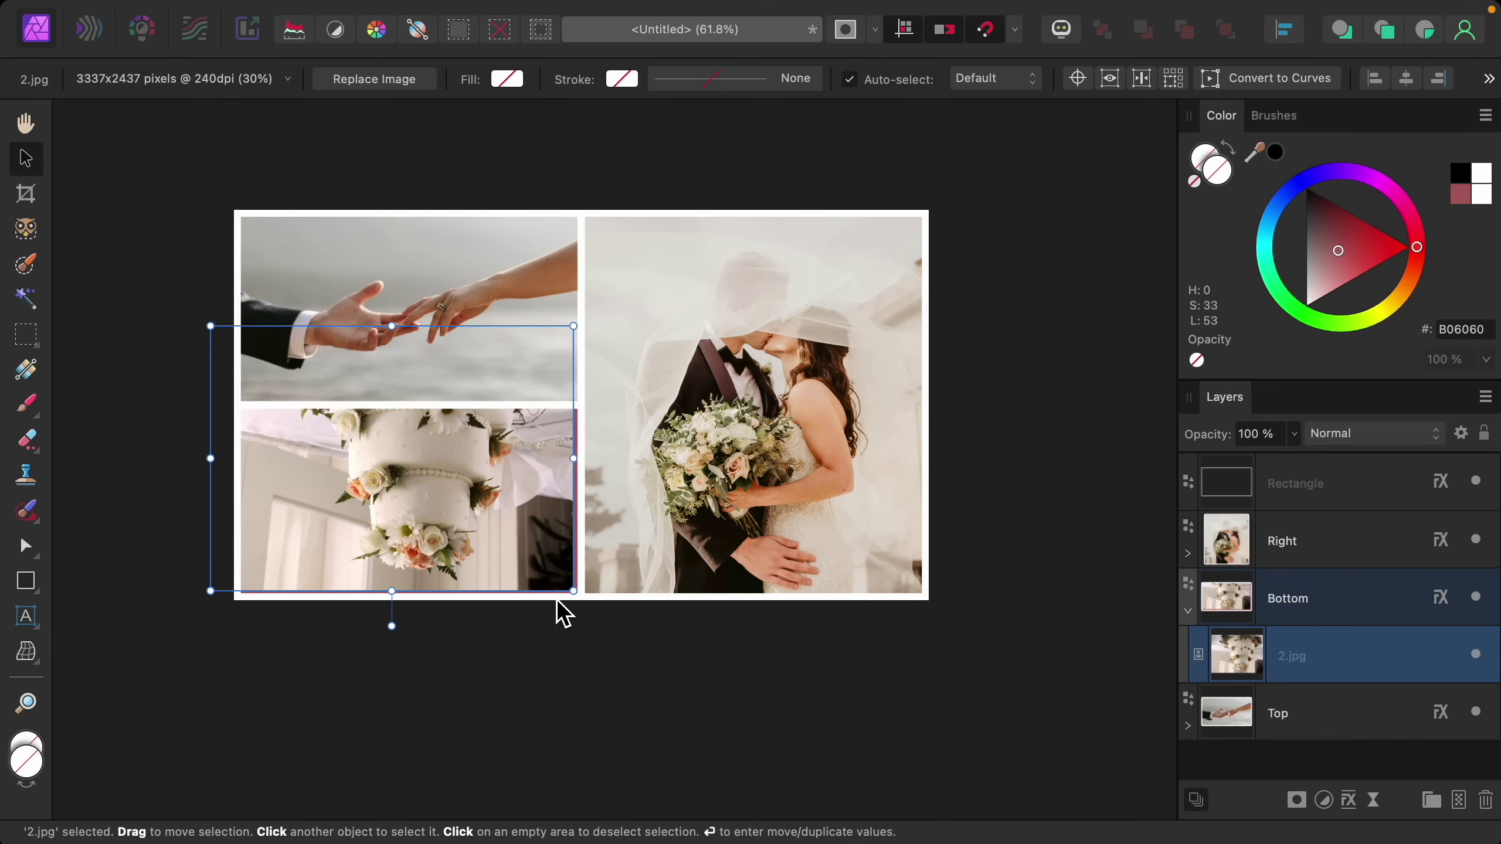
Step: Flip the cake photo vertically so it's upright, then move it down in its frame
right_click(410, 468)
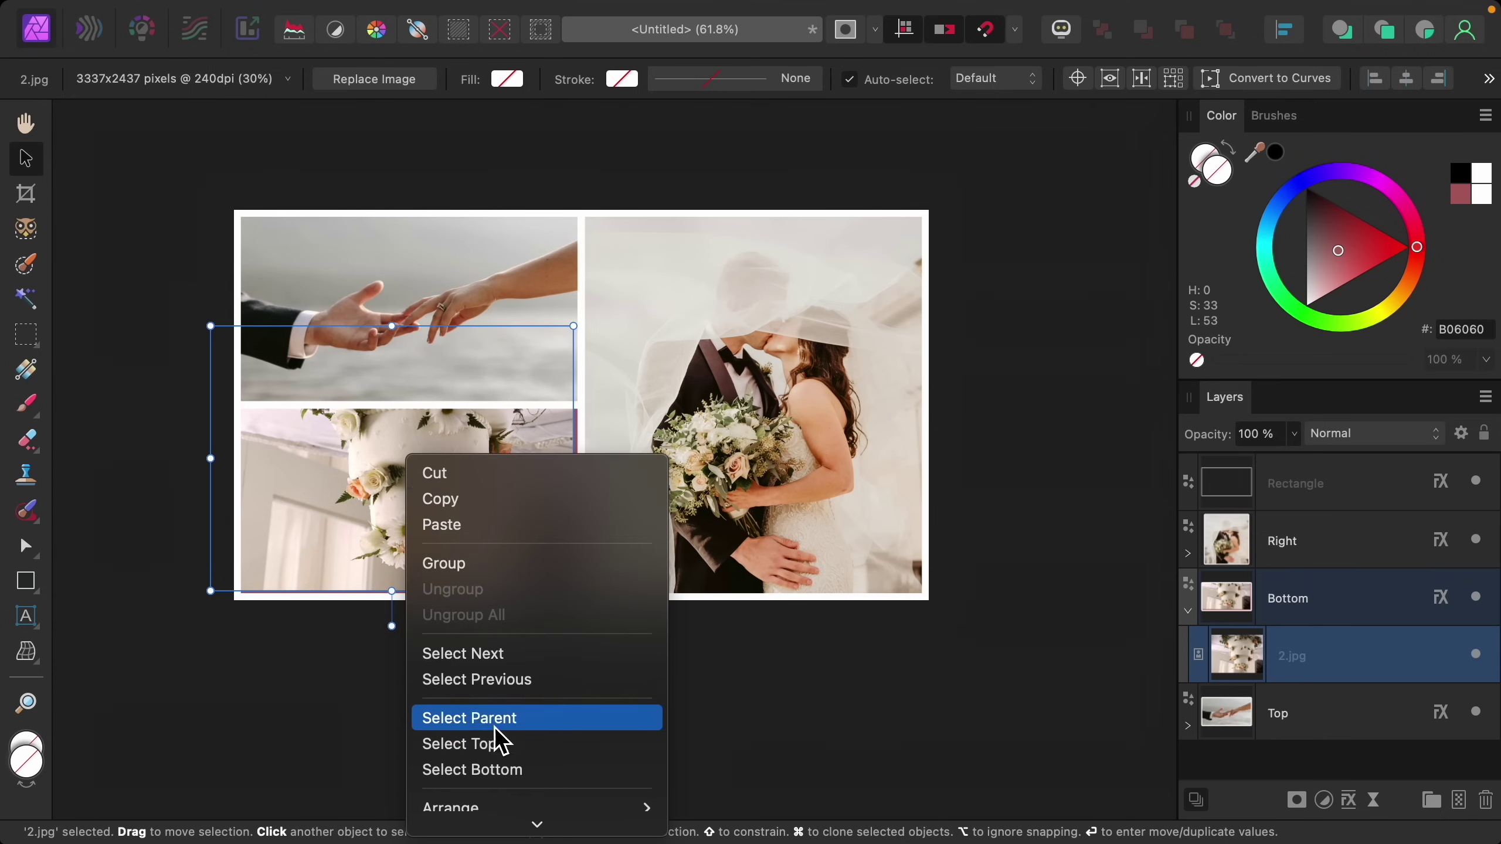
scroll(502, 822, down, 5)
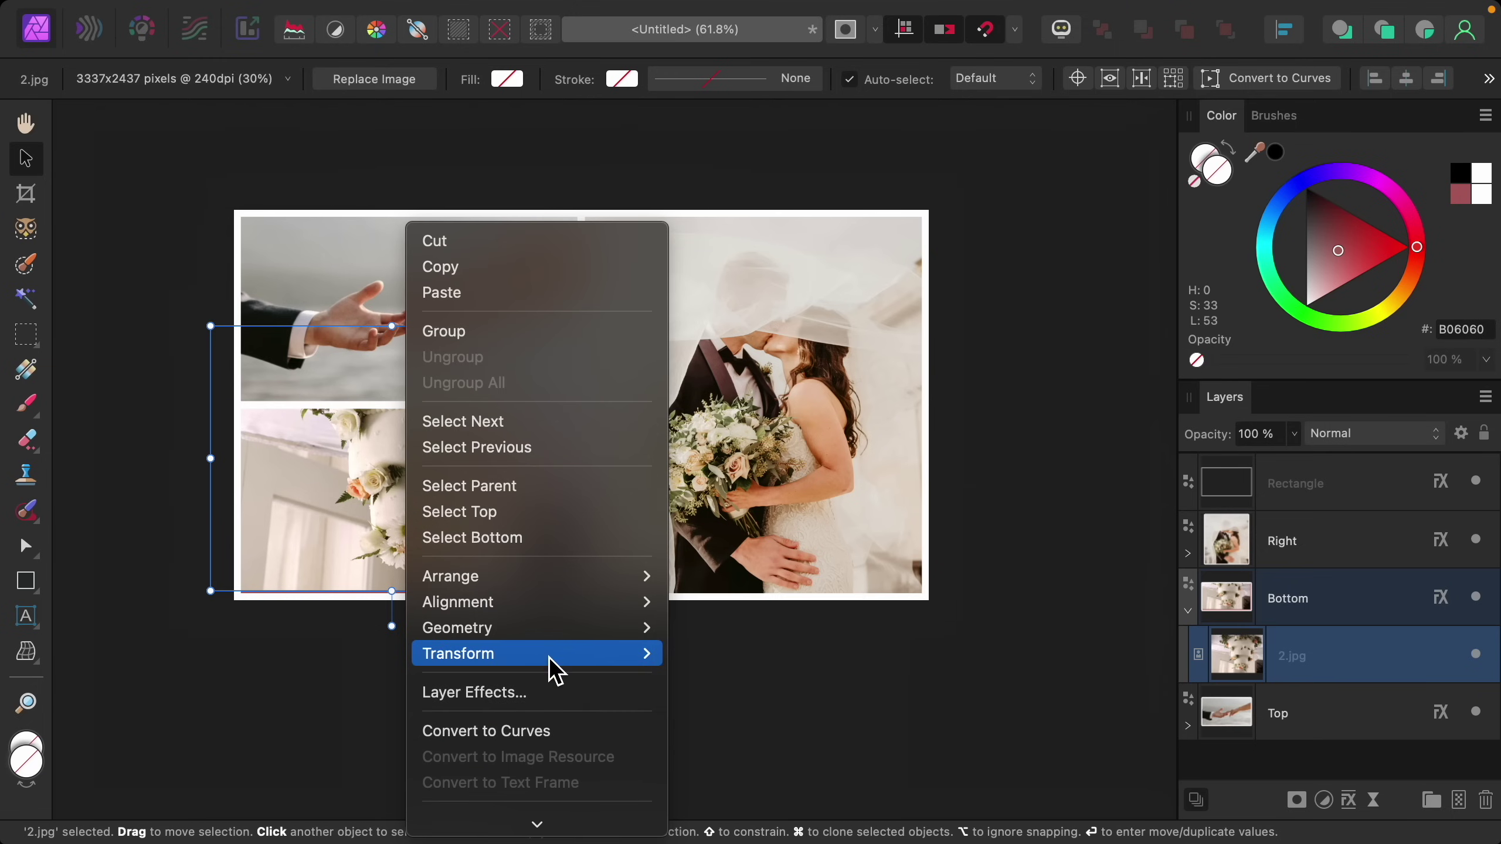
mouse_move(555, 668)
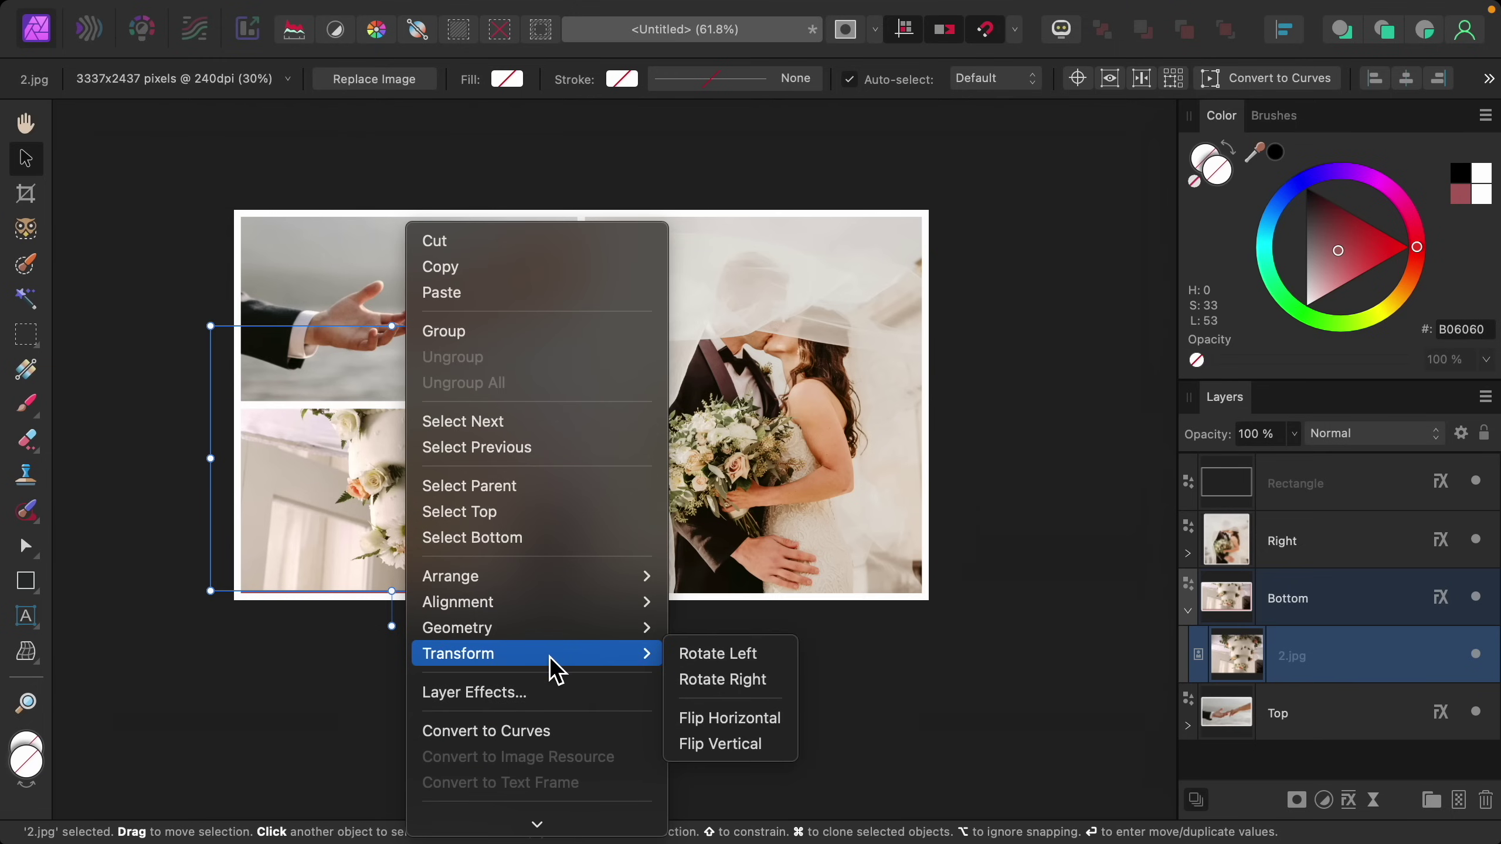
click(720, 744)
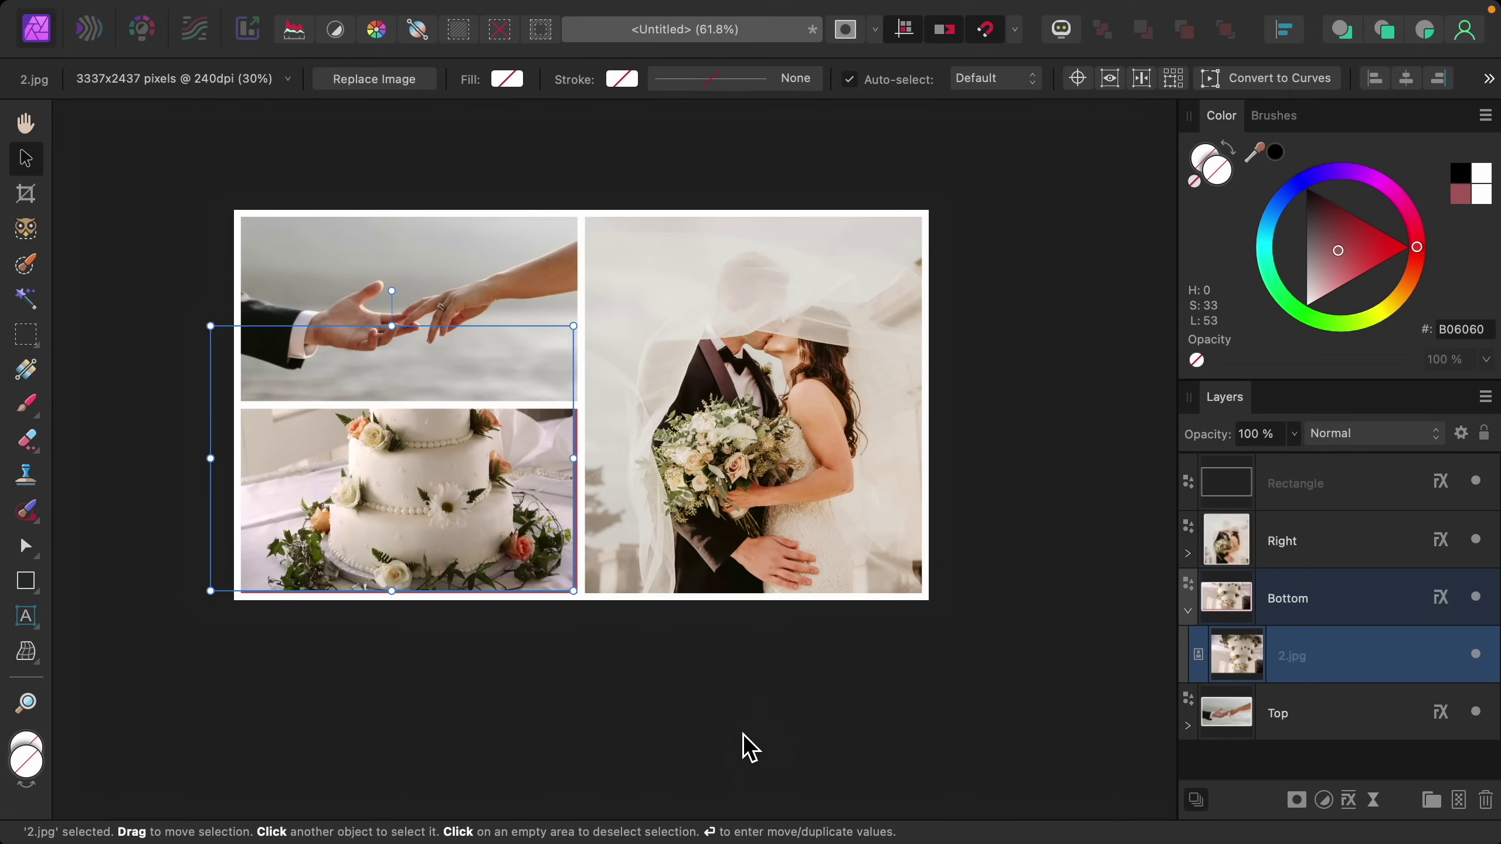
drag(499, 459, 505, 525)
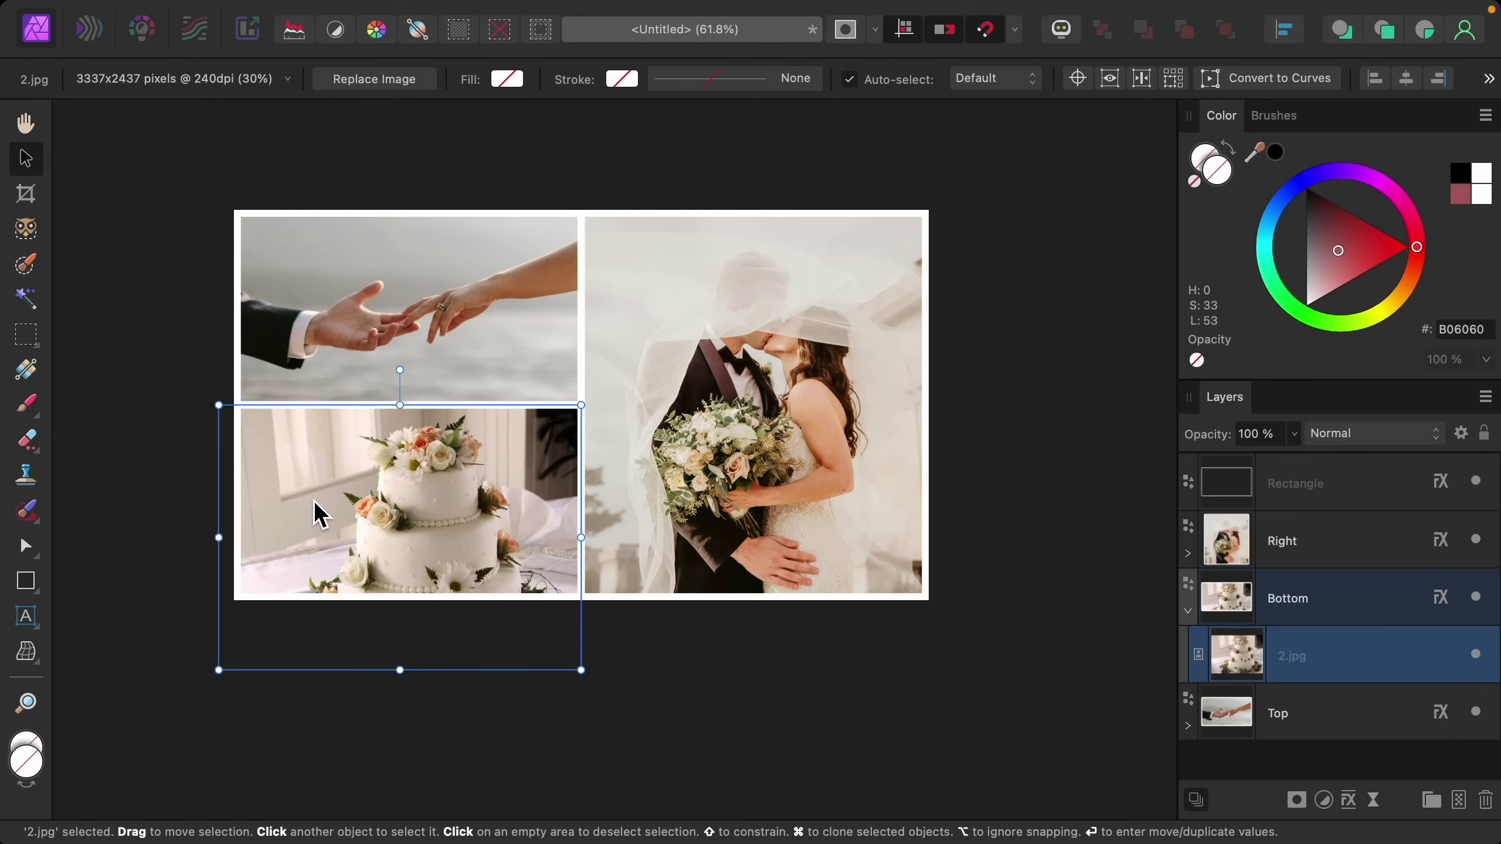
Step: Flip the cake photo horizontally and resize it to 960 px wide to fill the Bottom frame
right_click(461, 450)
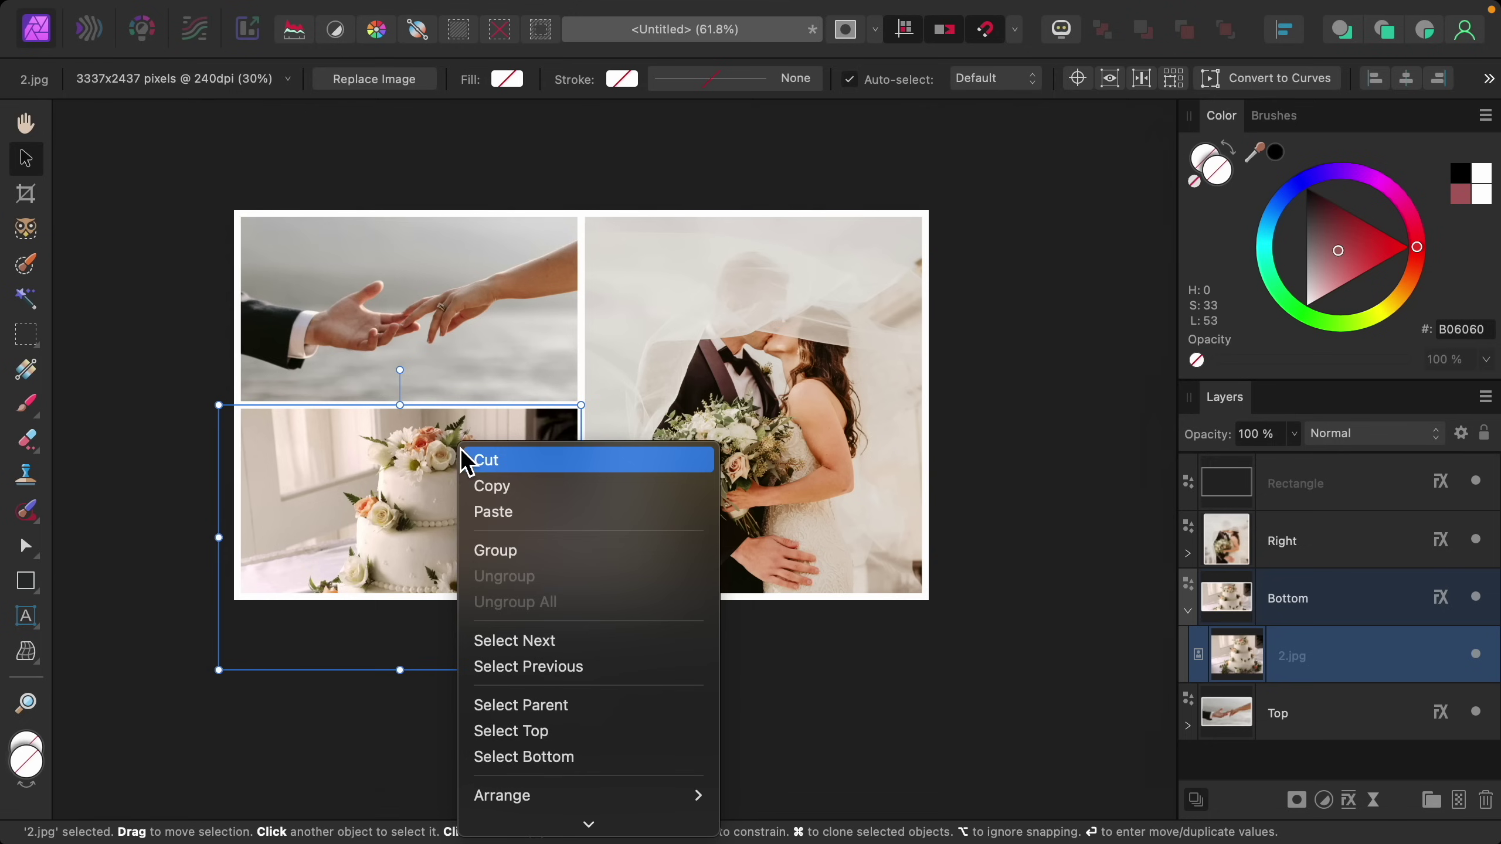
mouse_move(588, 822)
mouse_move(579, 757)
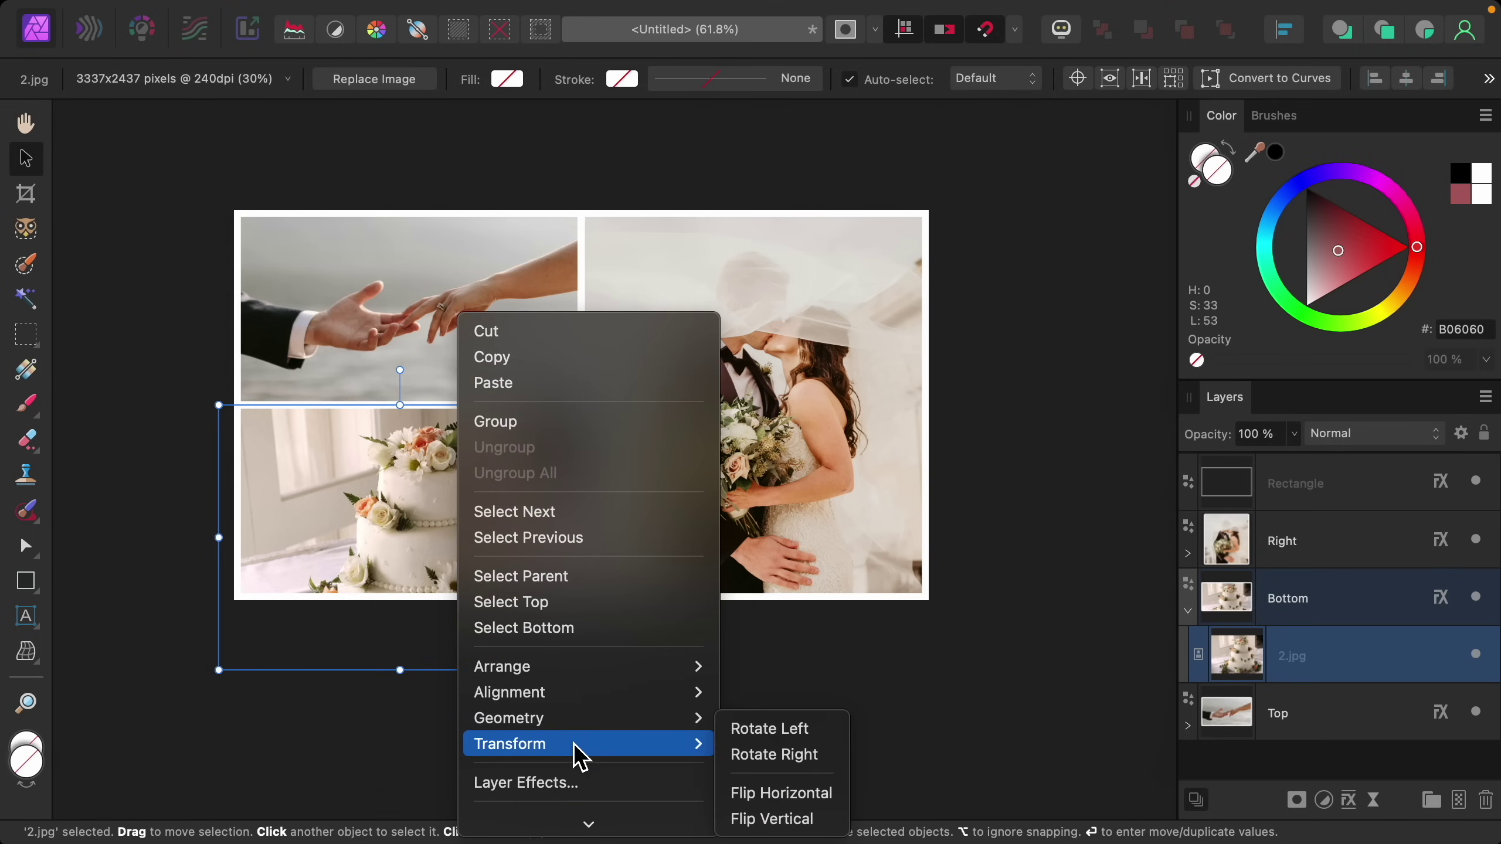
click(767, 793)
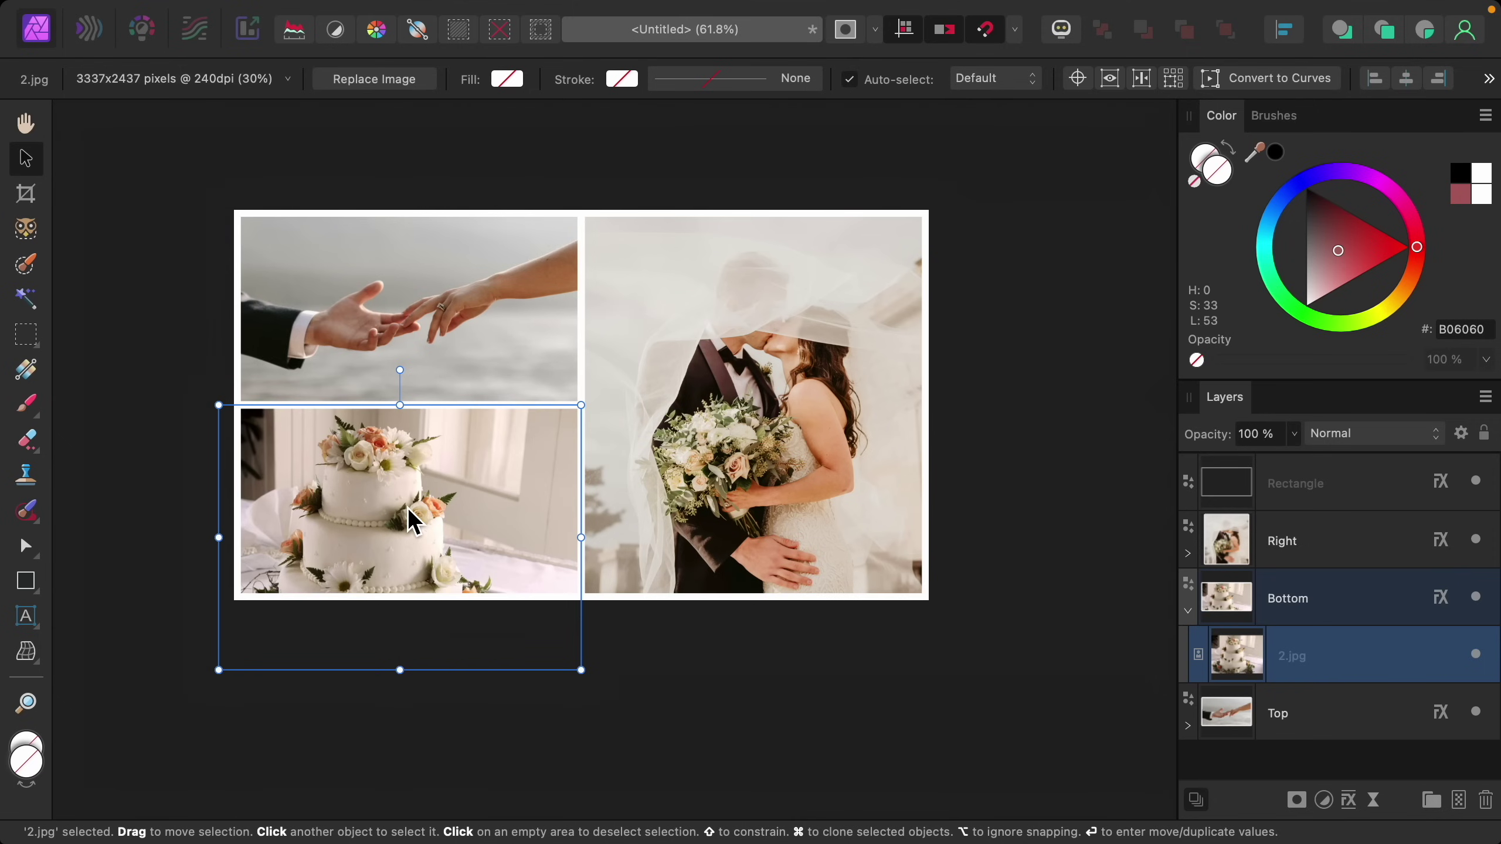
drag(219, 670, 234, 659)
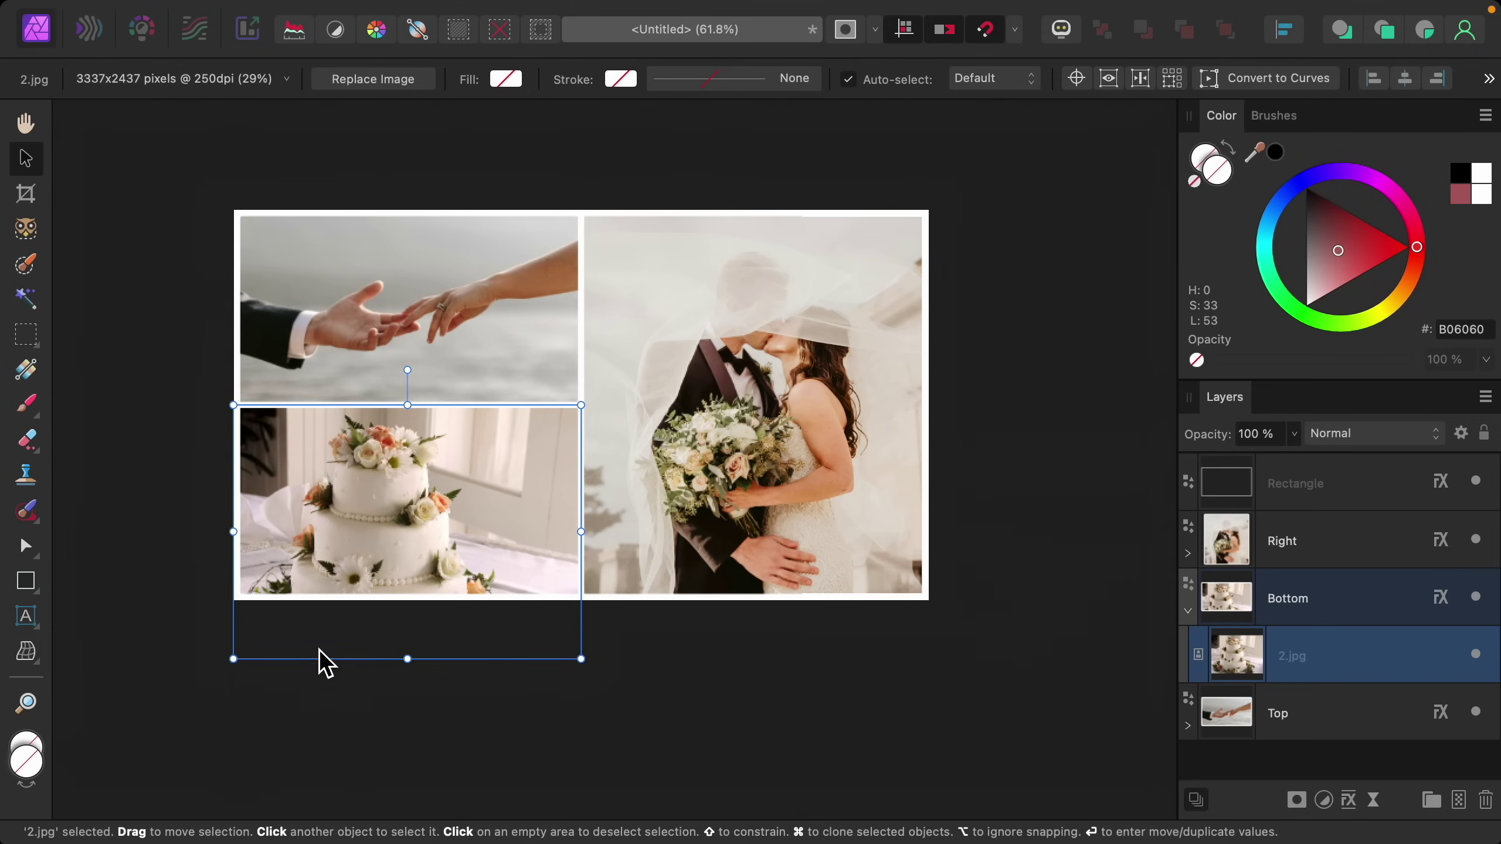
Step: Select the background Rectangle and the Top, Bottom and Right frames; set their Outline to 24.2 px
click(813, 744)
scroll(810, 740, left, 2)
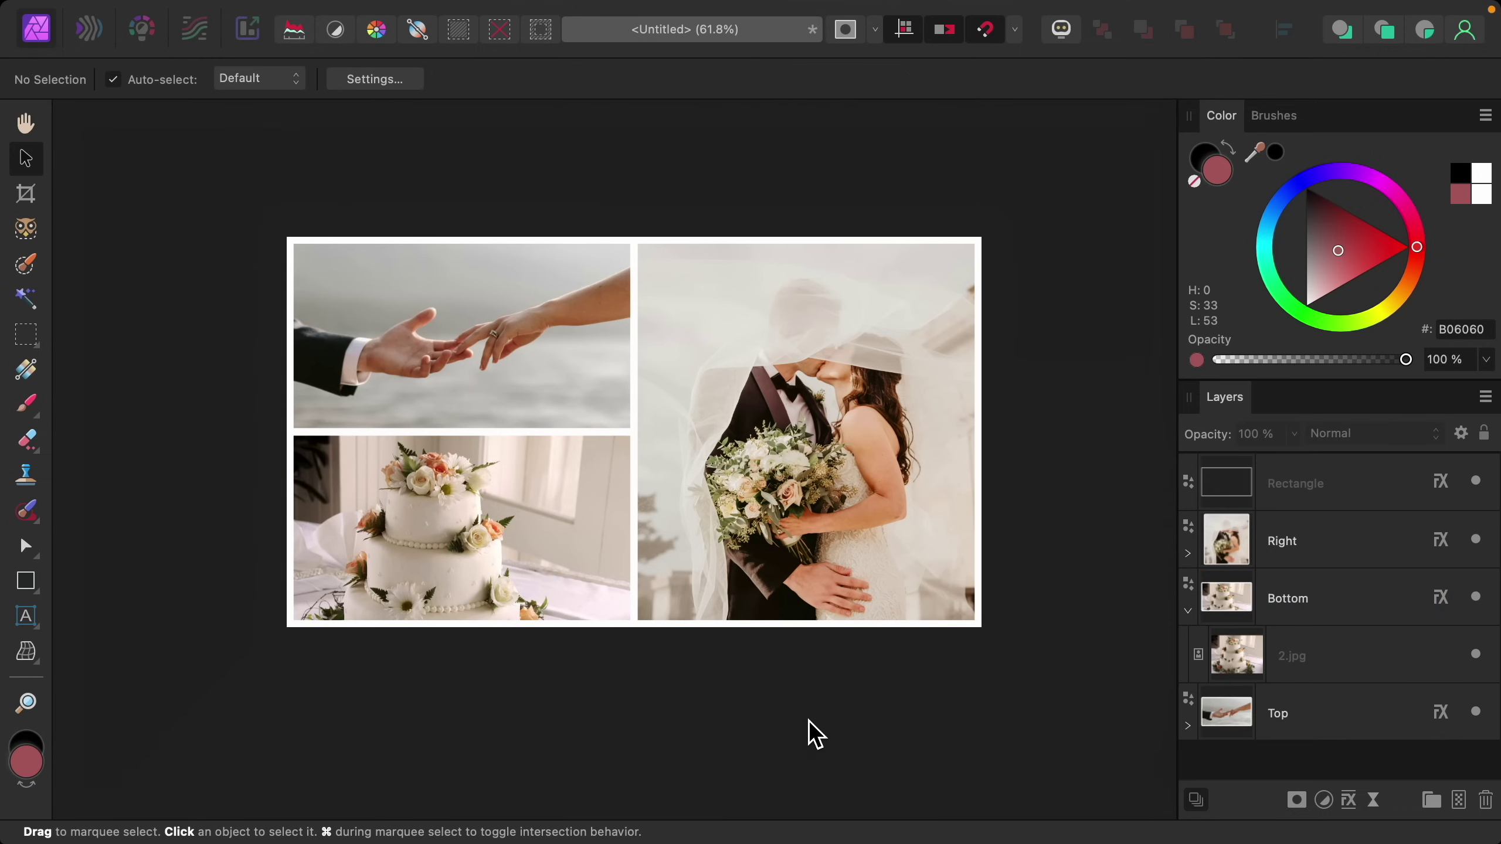
click(1320, 491)
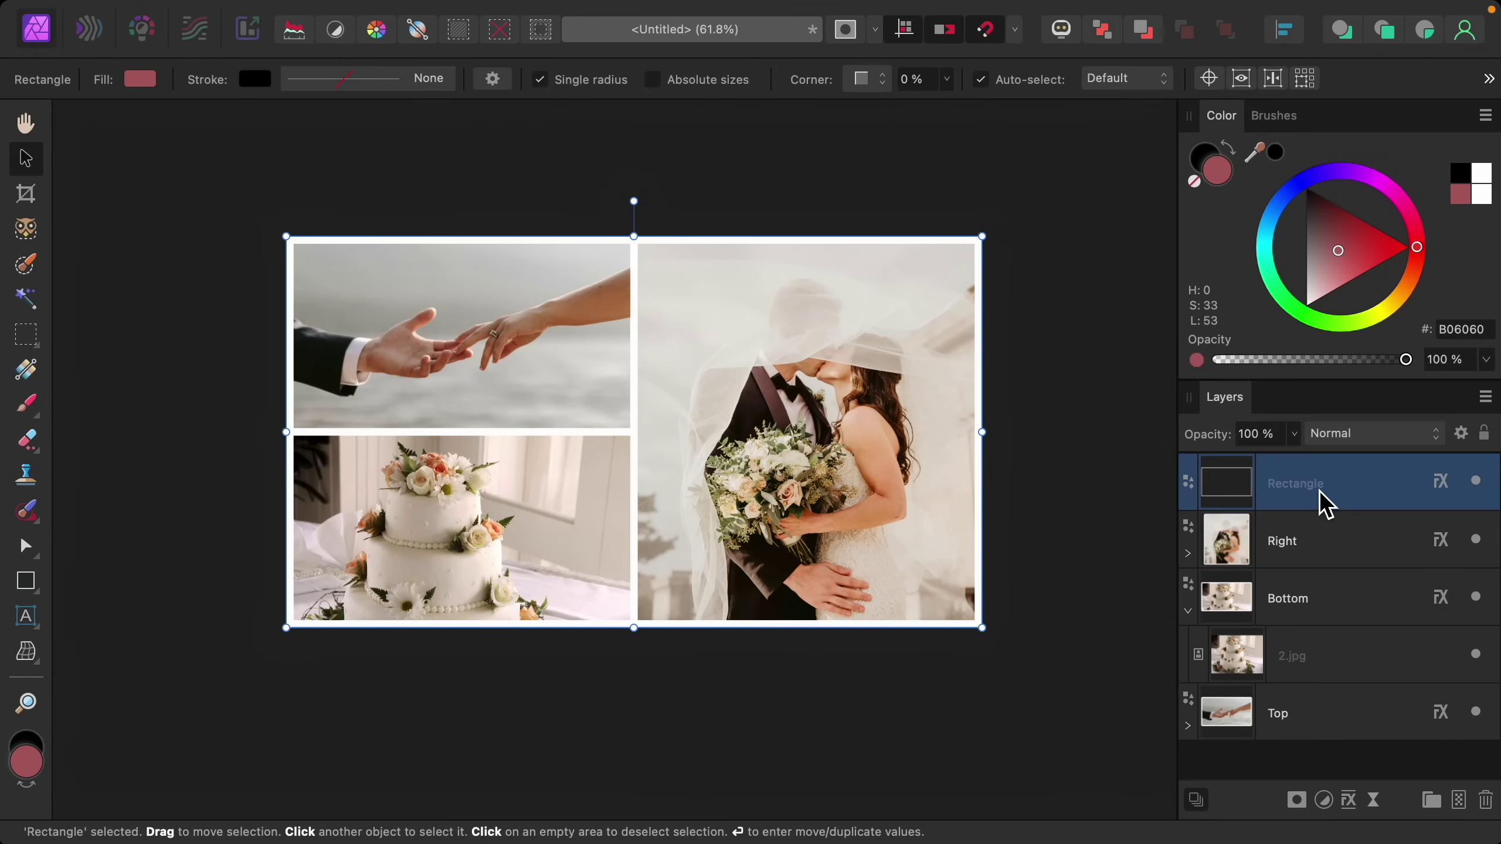
shift+click(1310, 719)
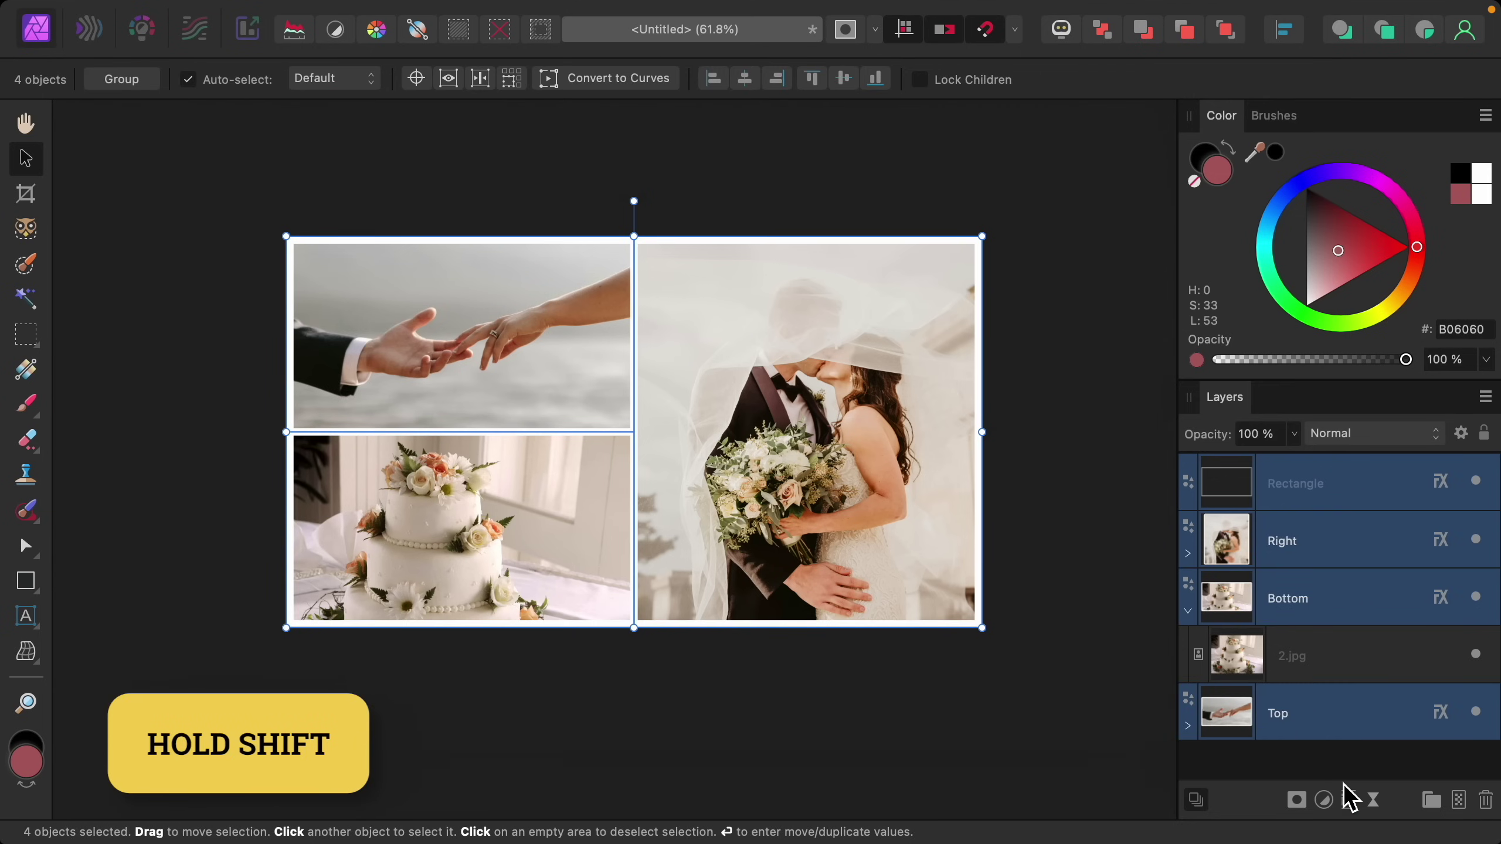
click(1350, 804)
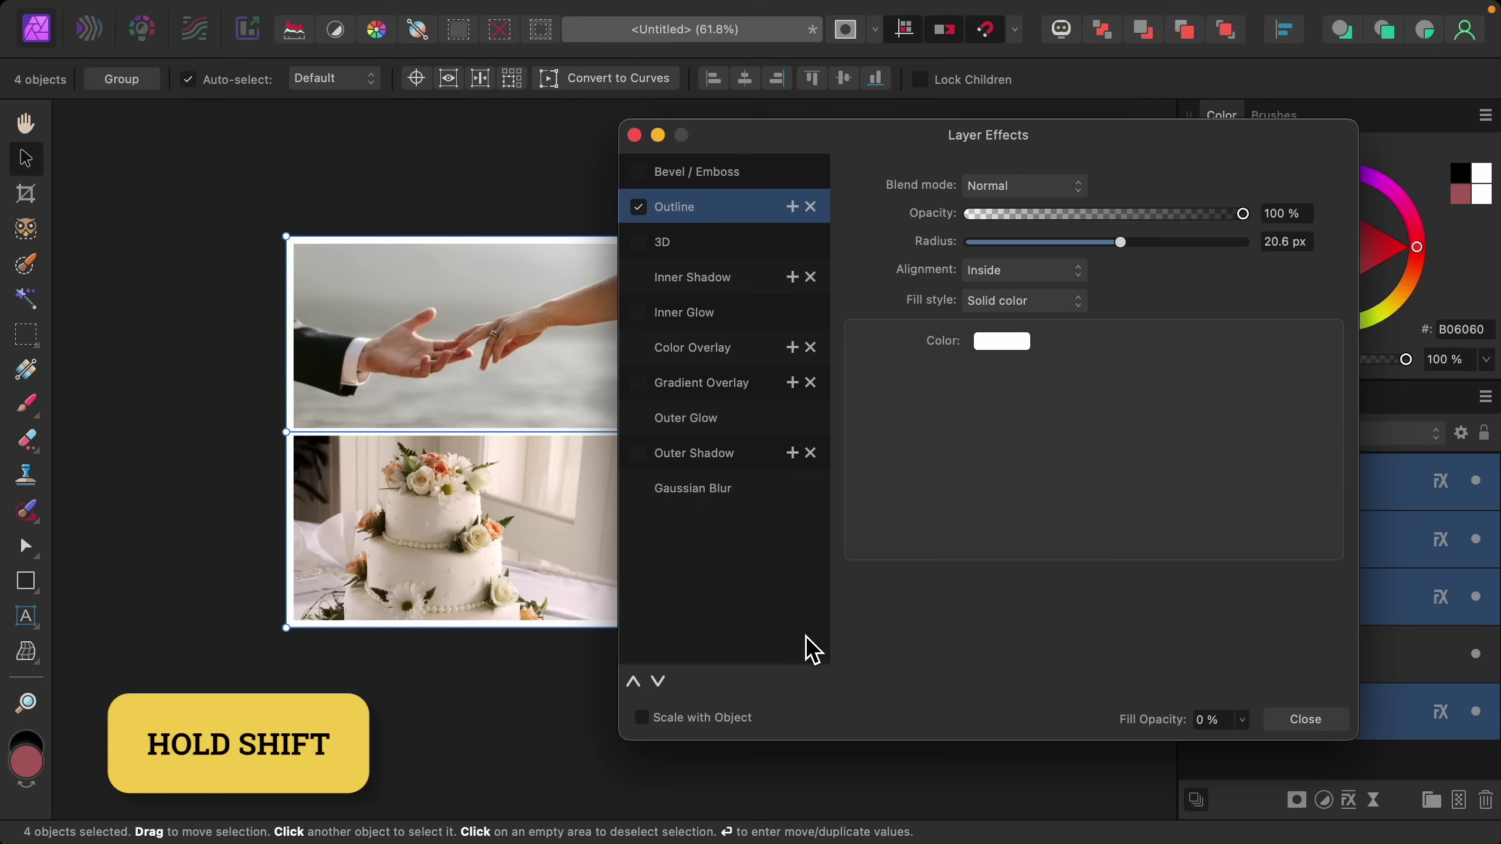
scroll(533, 567, right, 5)
scroll(532, 568, down, 2)
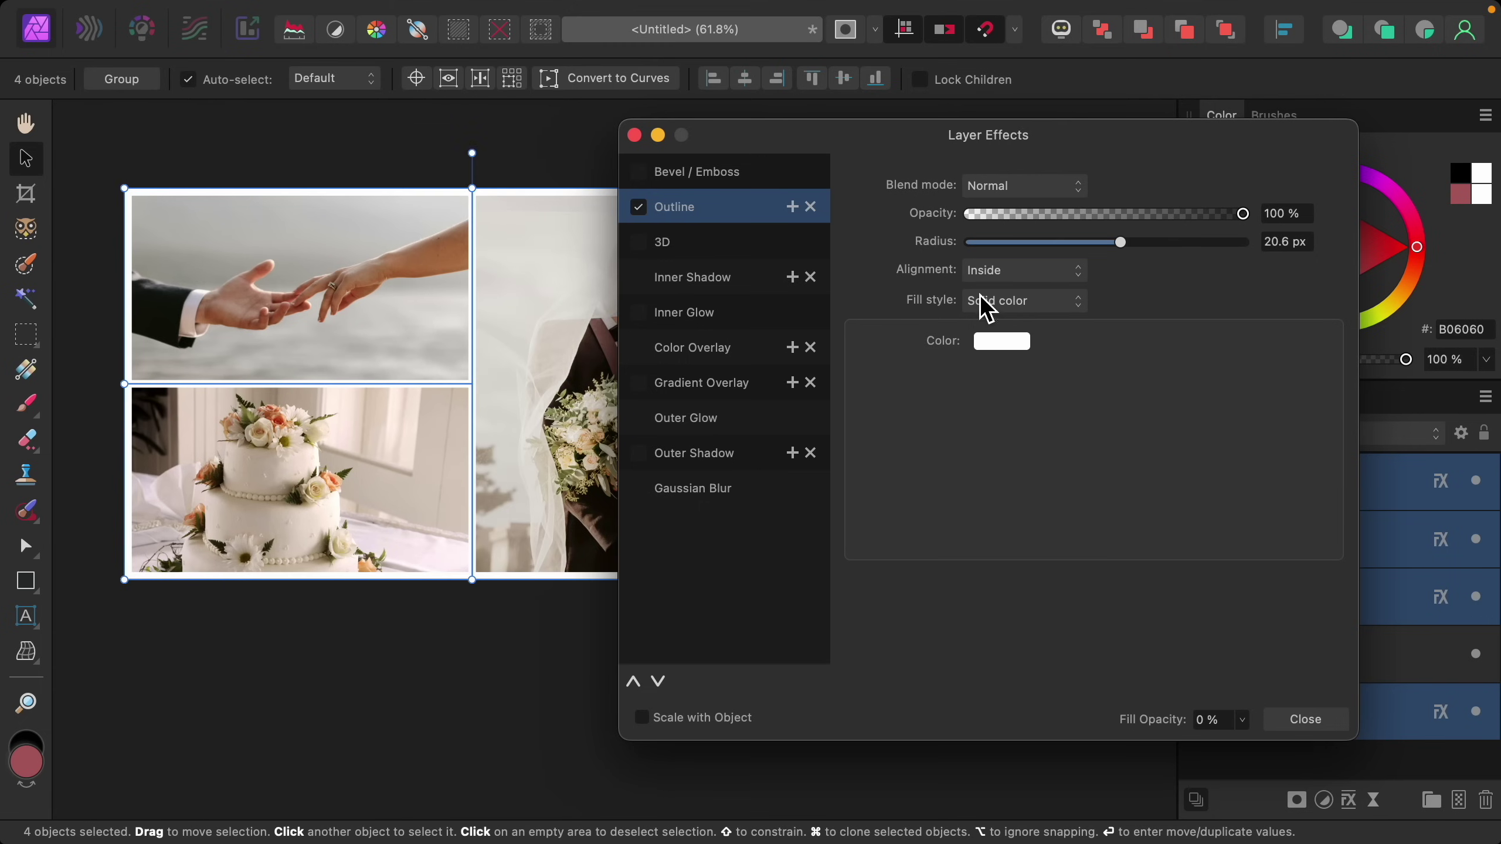
drag(1131, 246, 1175, 278)
click(1280, 726)
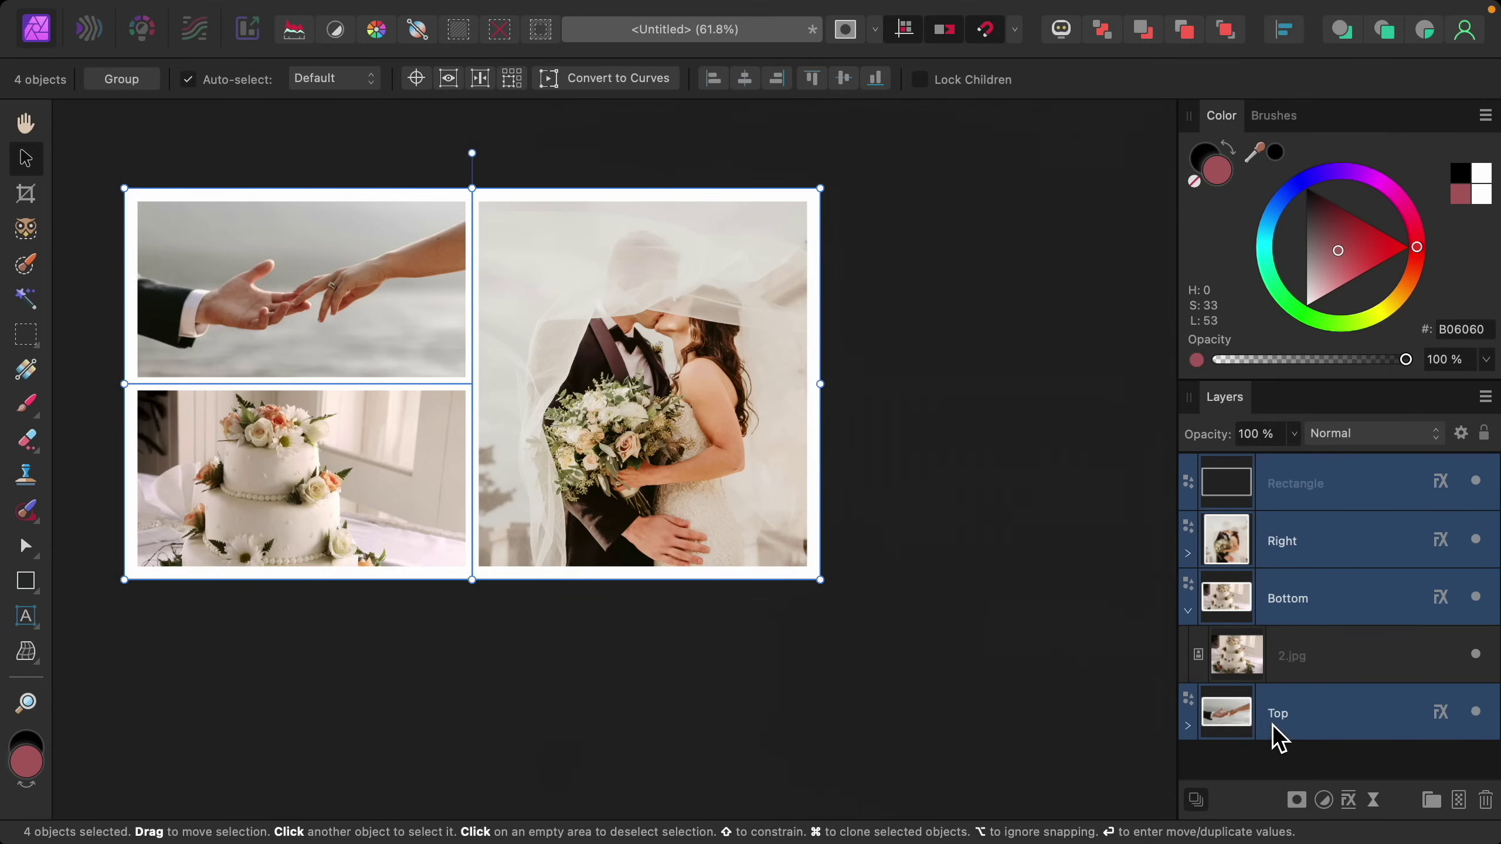
click(998, 715)
key(super+0)
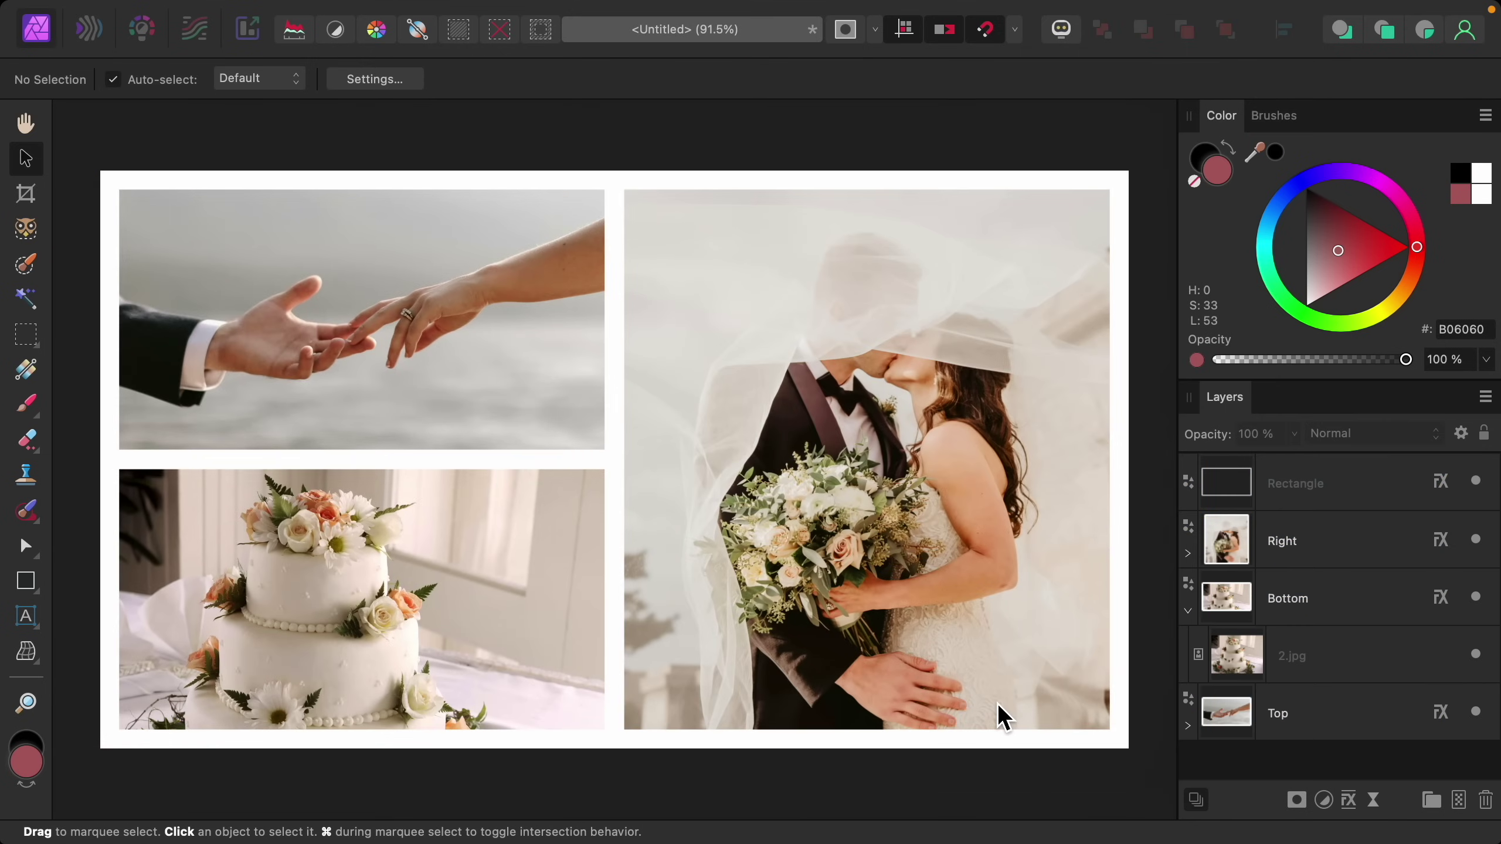